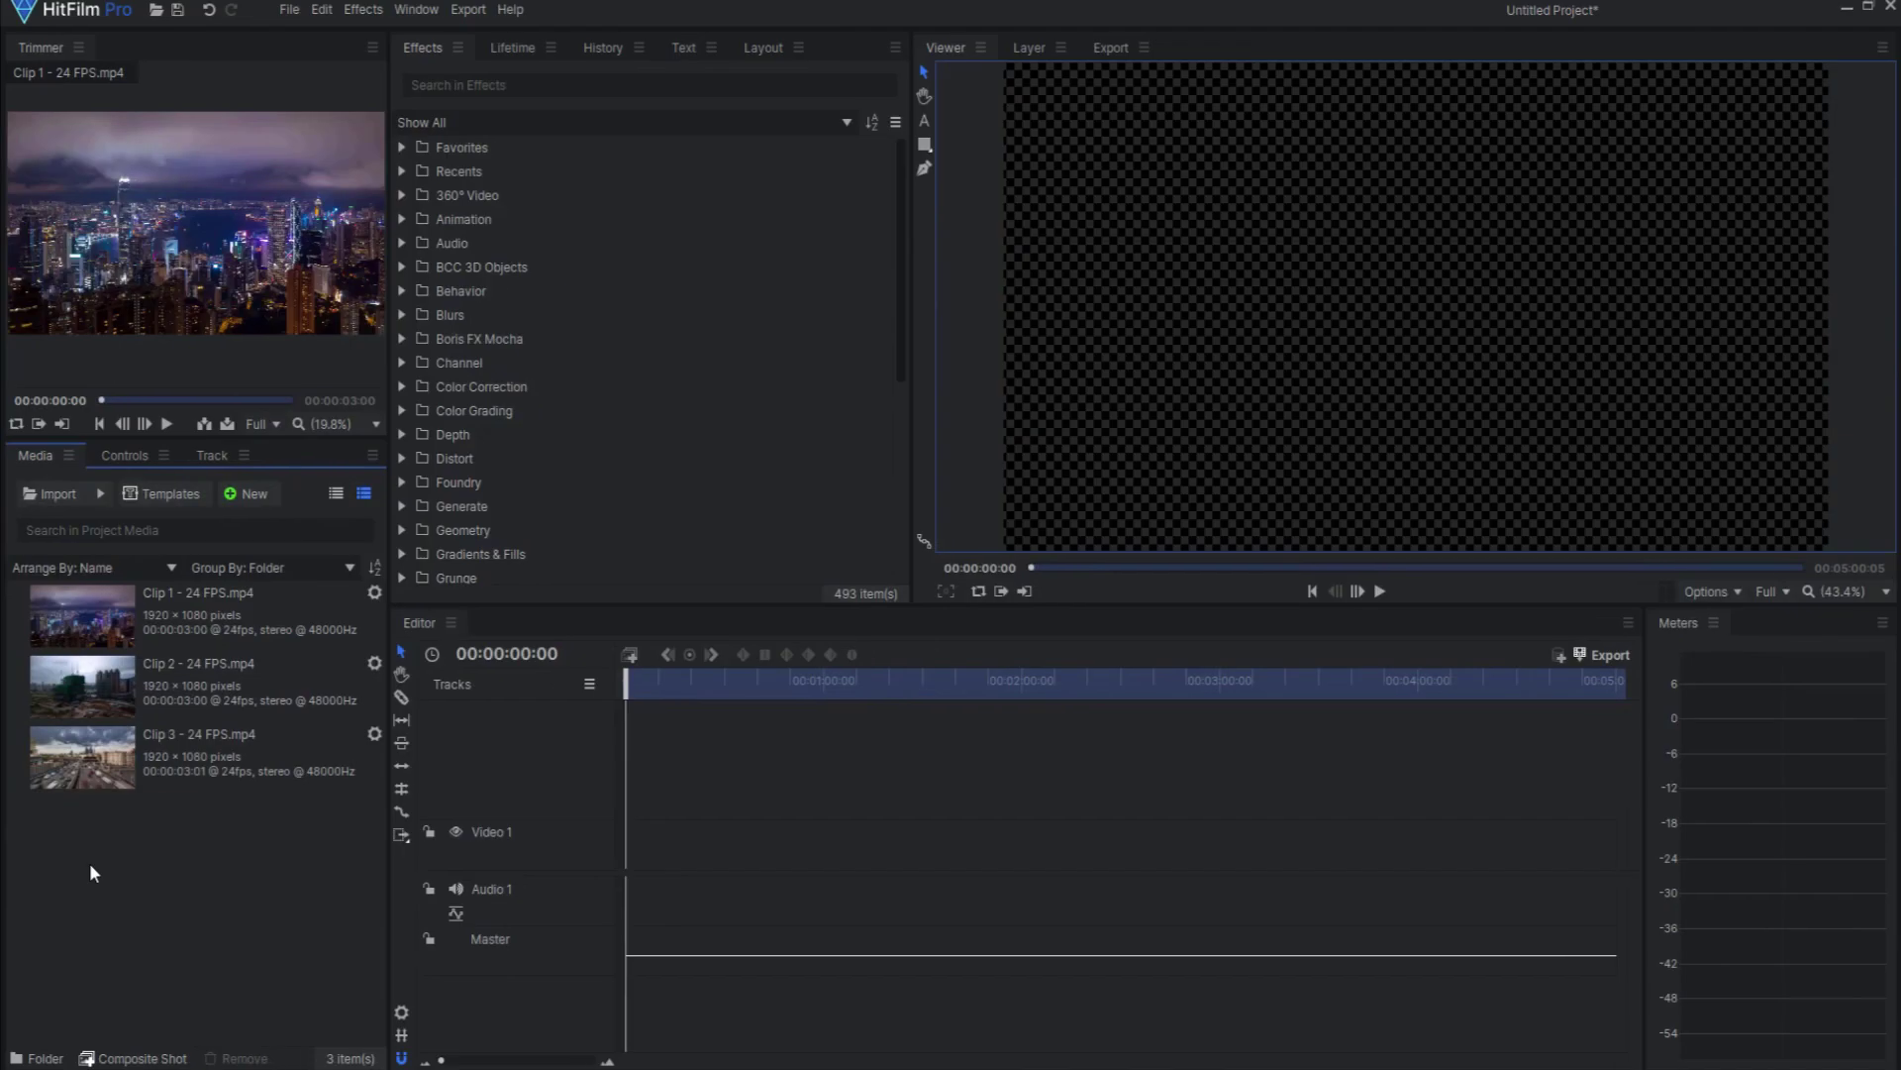
Step: Place Clip 1, Clip 2 and Clip 3 end to end on the editor timeline, starting at 00:00:00:00
left_click_drag(89, 864, 634, 875)
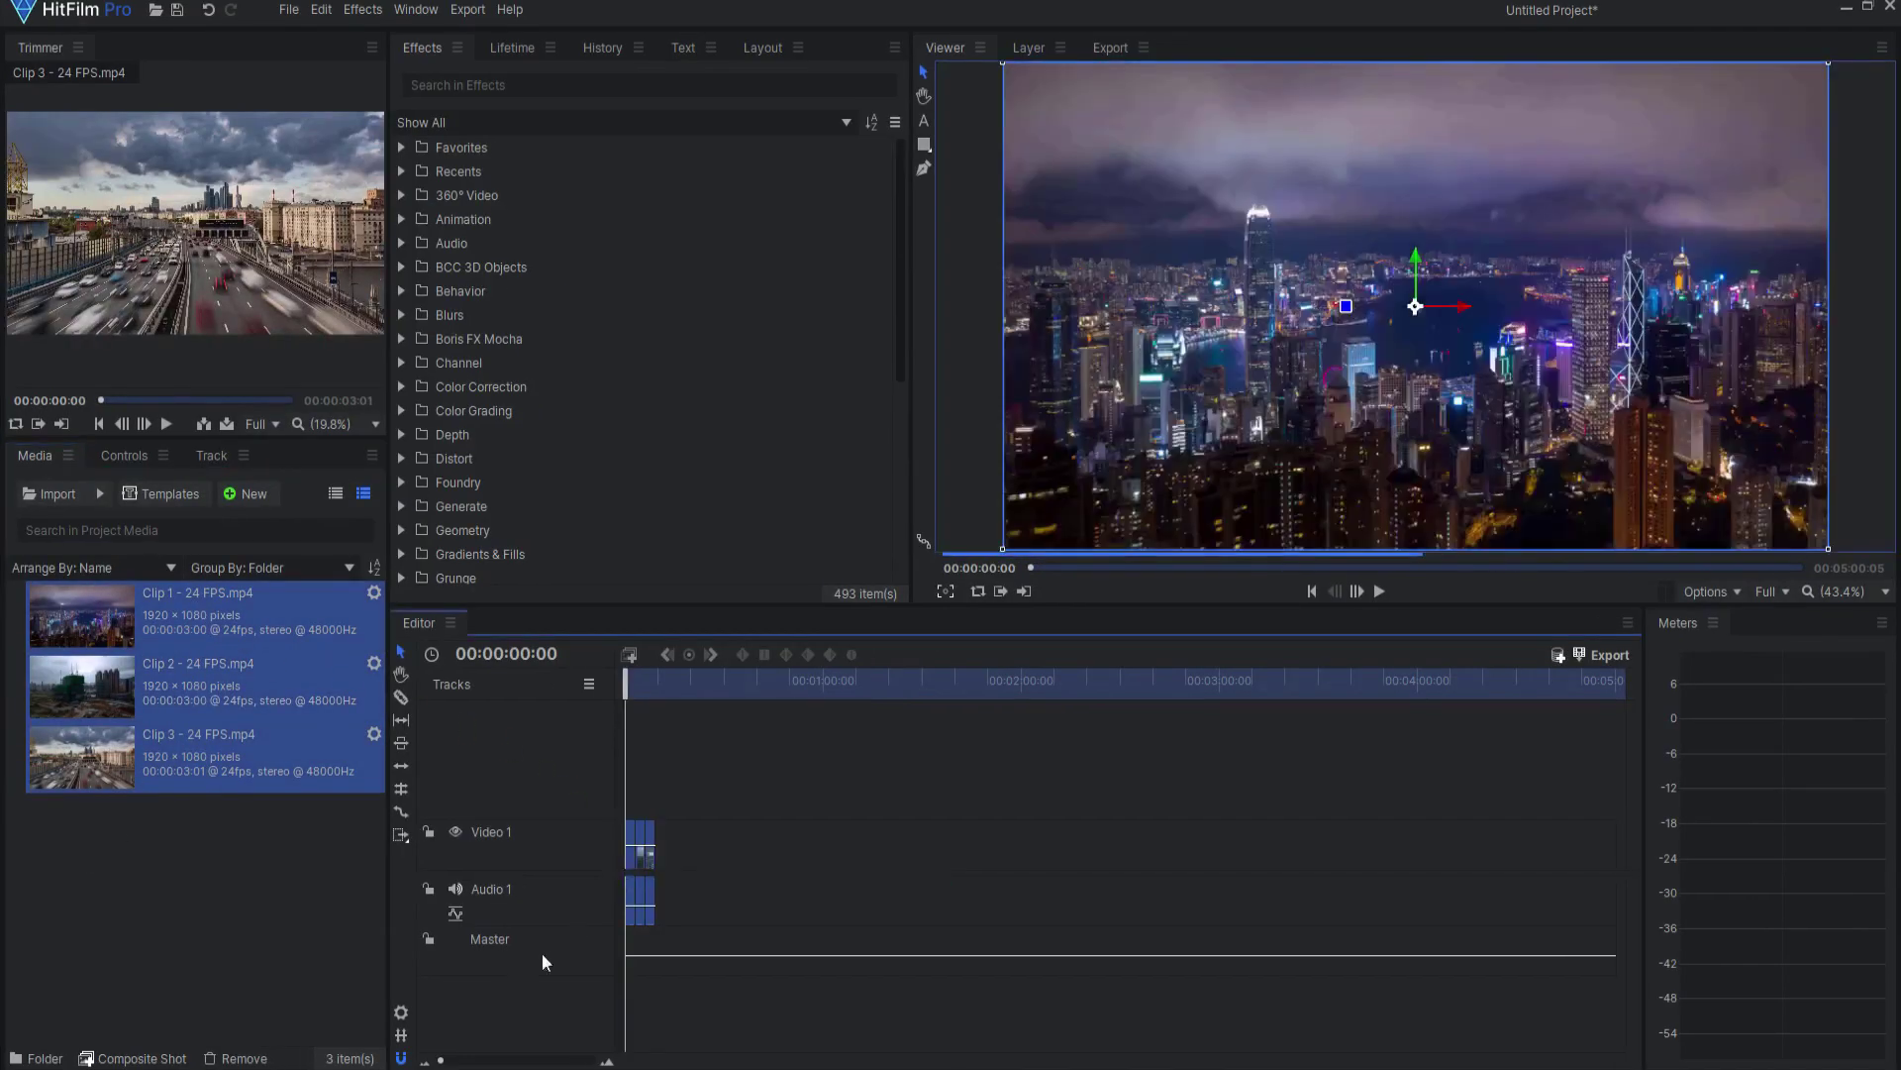
left_click_drag(444, 1061, 556, 1061)
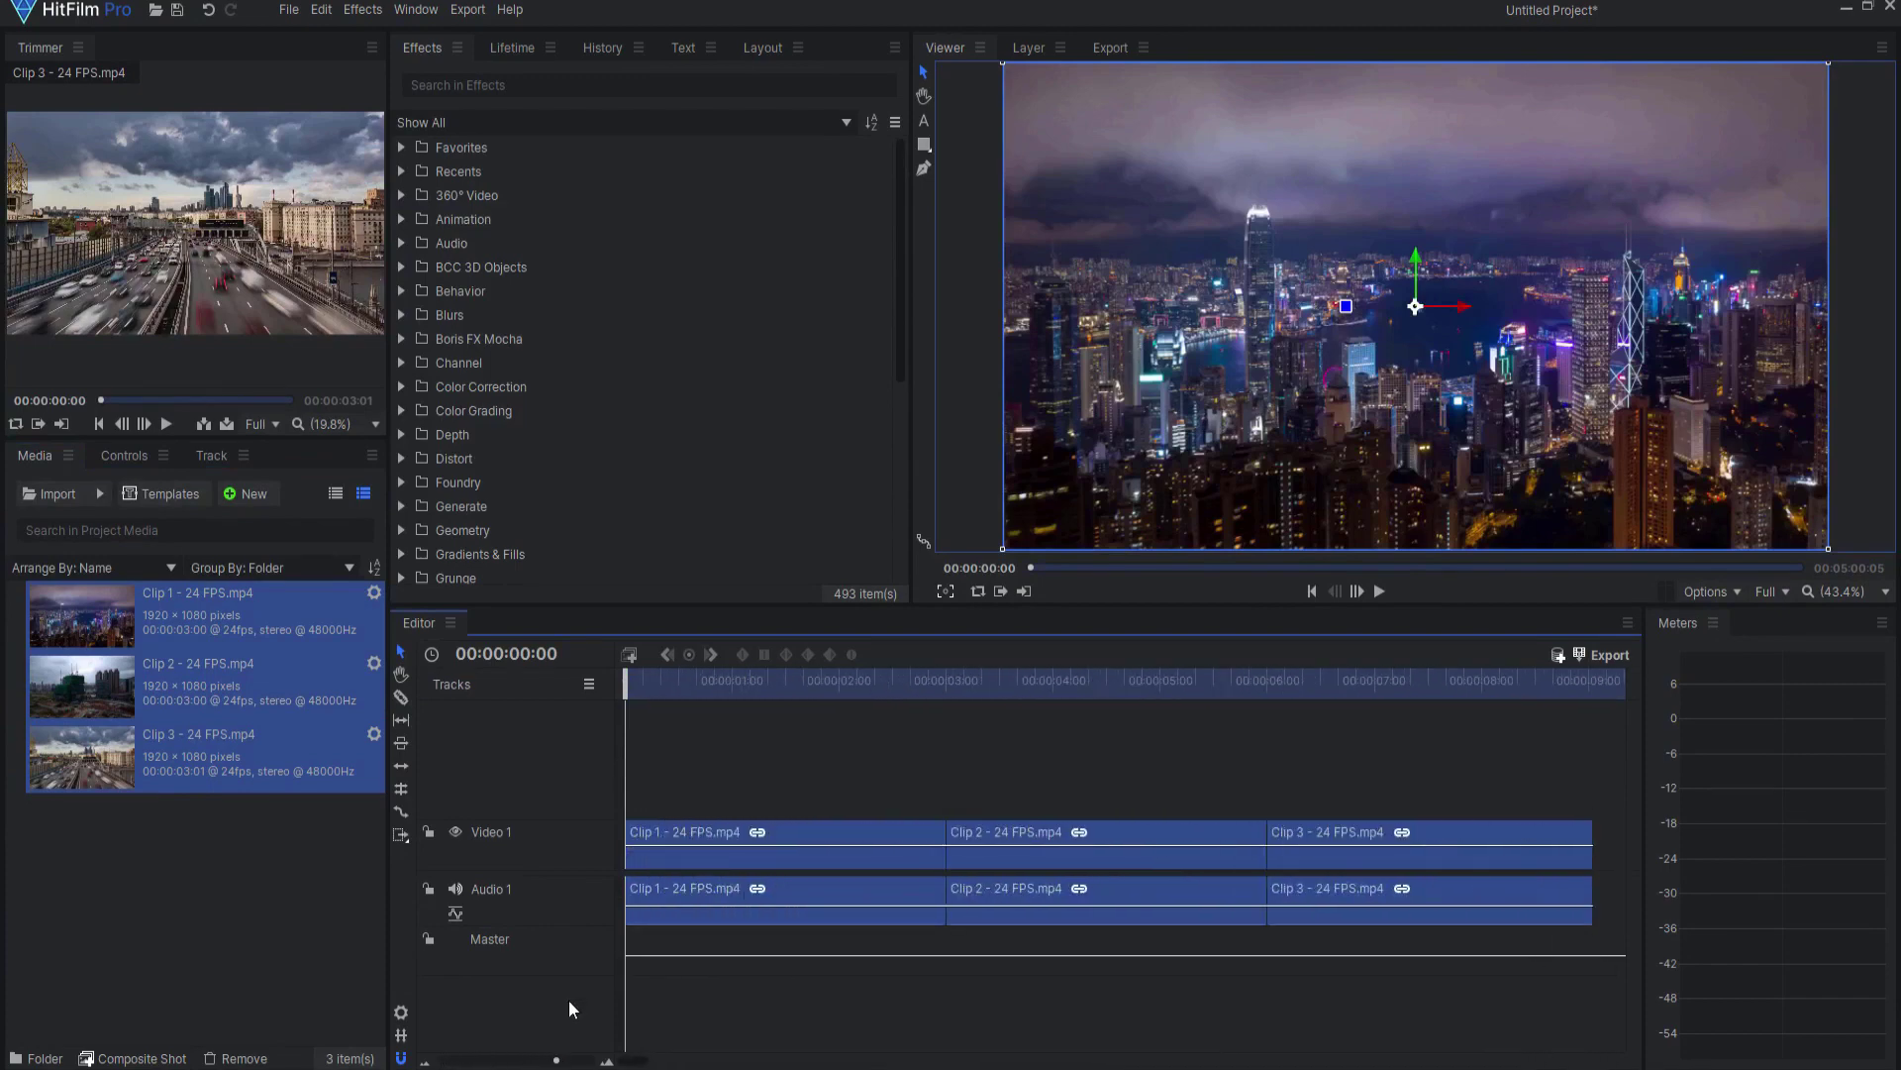
left_click(915, 795)
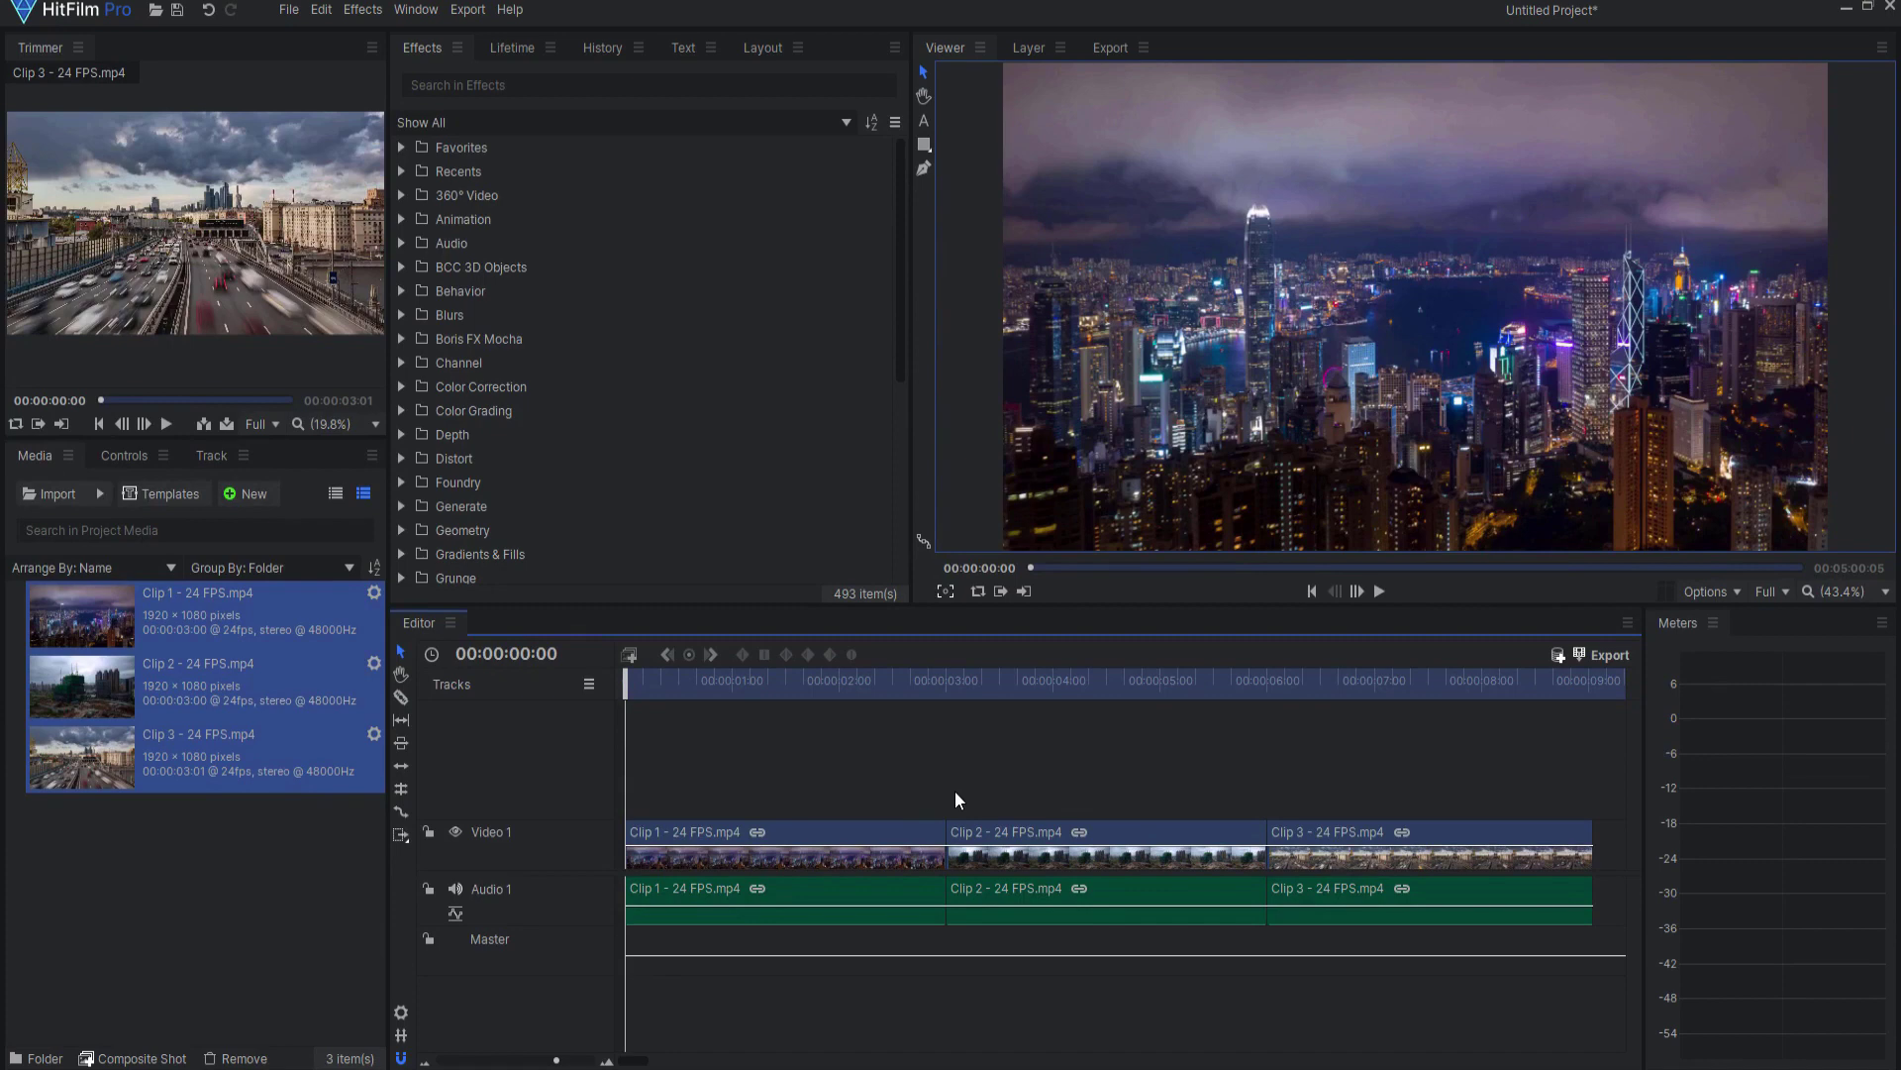
Step: Add a grade clip on a new video track above the clips, starting at 00:00:02:12
left_click_drag(627, 682, 953, 757)
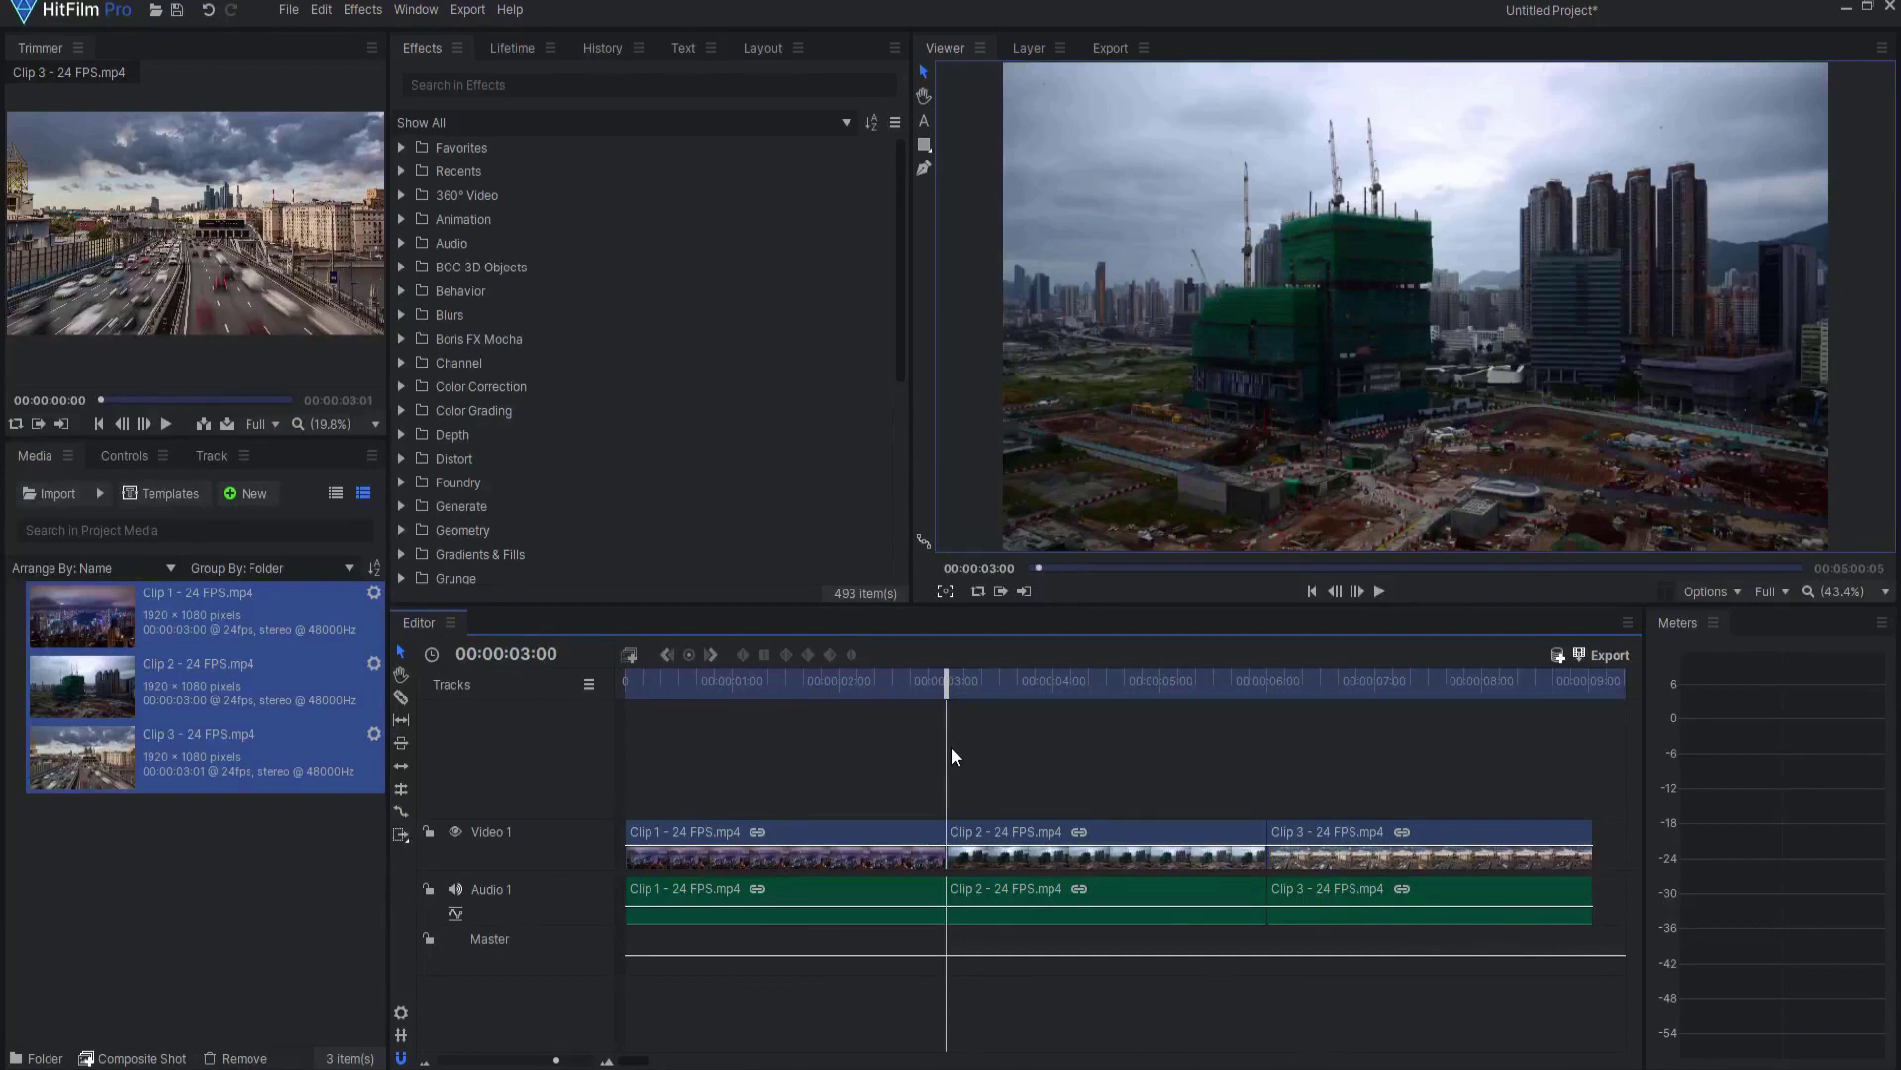
key("ctrl+shift+g")
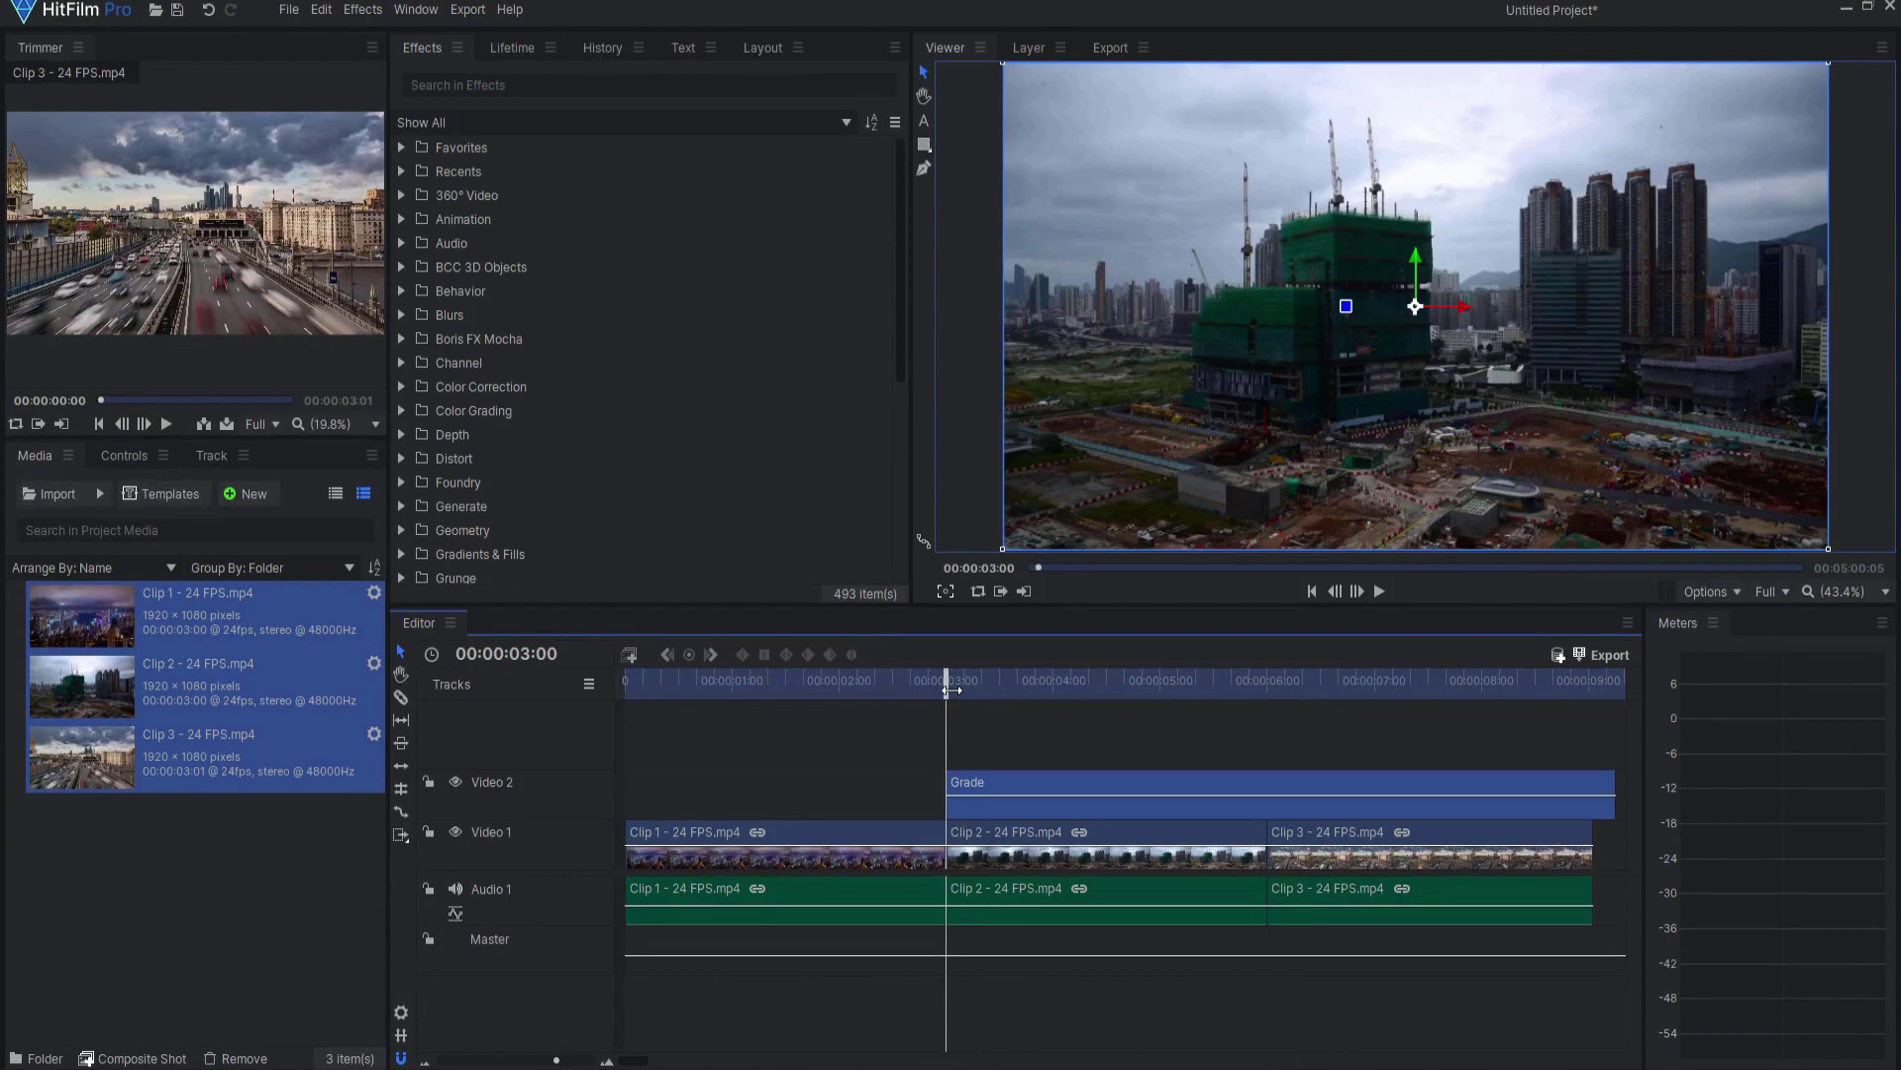
left_click_drag(950, 691, 896, 702)
left_click_drag(1007, 782, 964, 792)
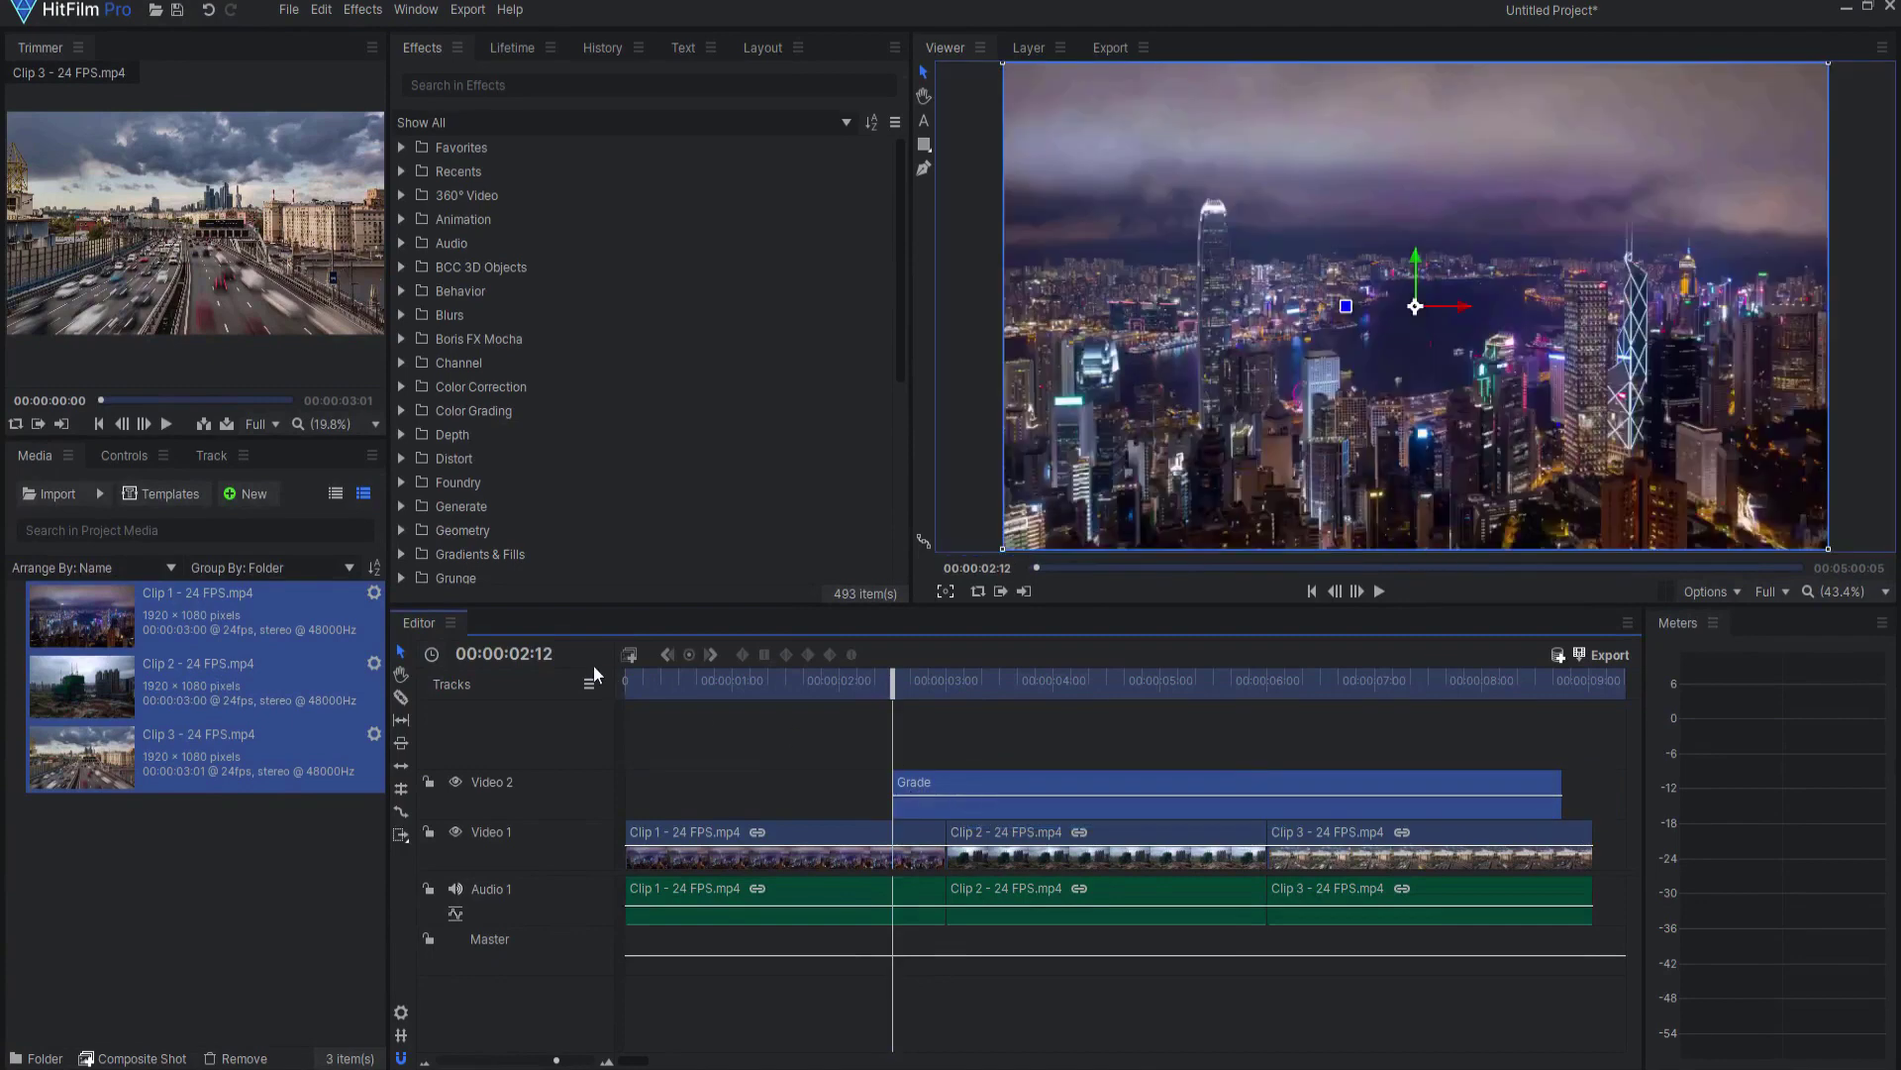
Step: Trim the grade clip's end to 00:00:03:12 and return the playhead to the Clip 1–Clip 2 cut at 00:00:03:00
left_click(522, 654)
type("312")
key("Return")
left_click_drag(1130, 777, 999, 788)
left_click(946, 681)
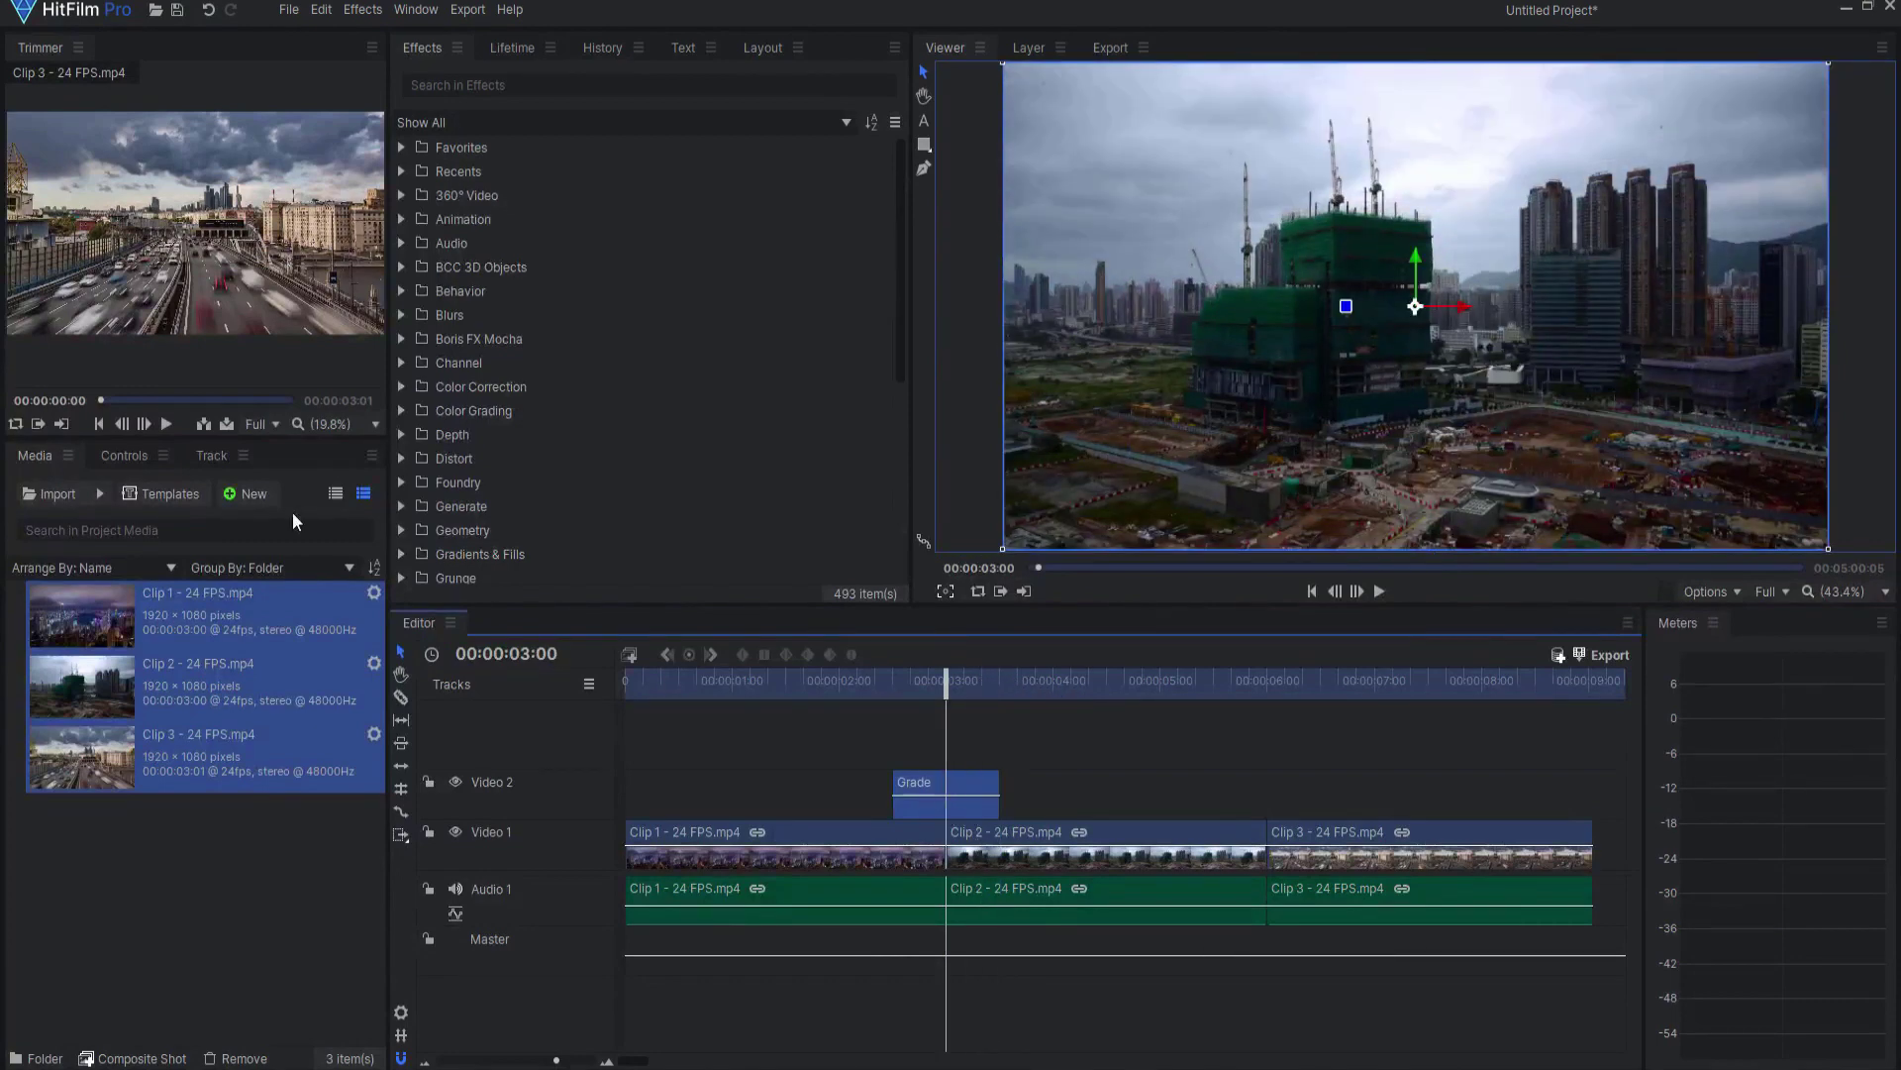
Step: Open the grade clip's Controls and dock them in the same group as the Editor
left_click(113, 458)
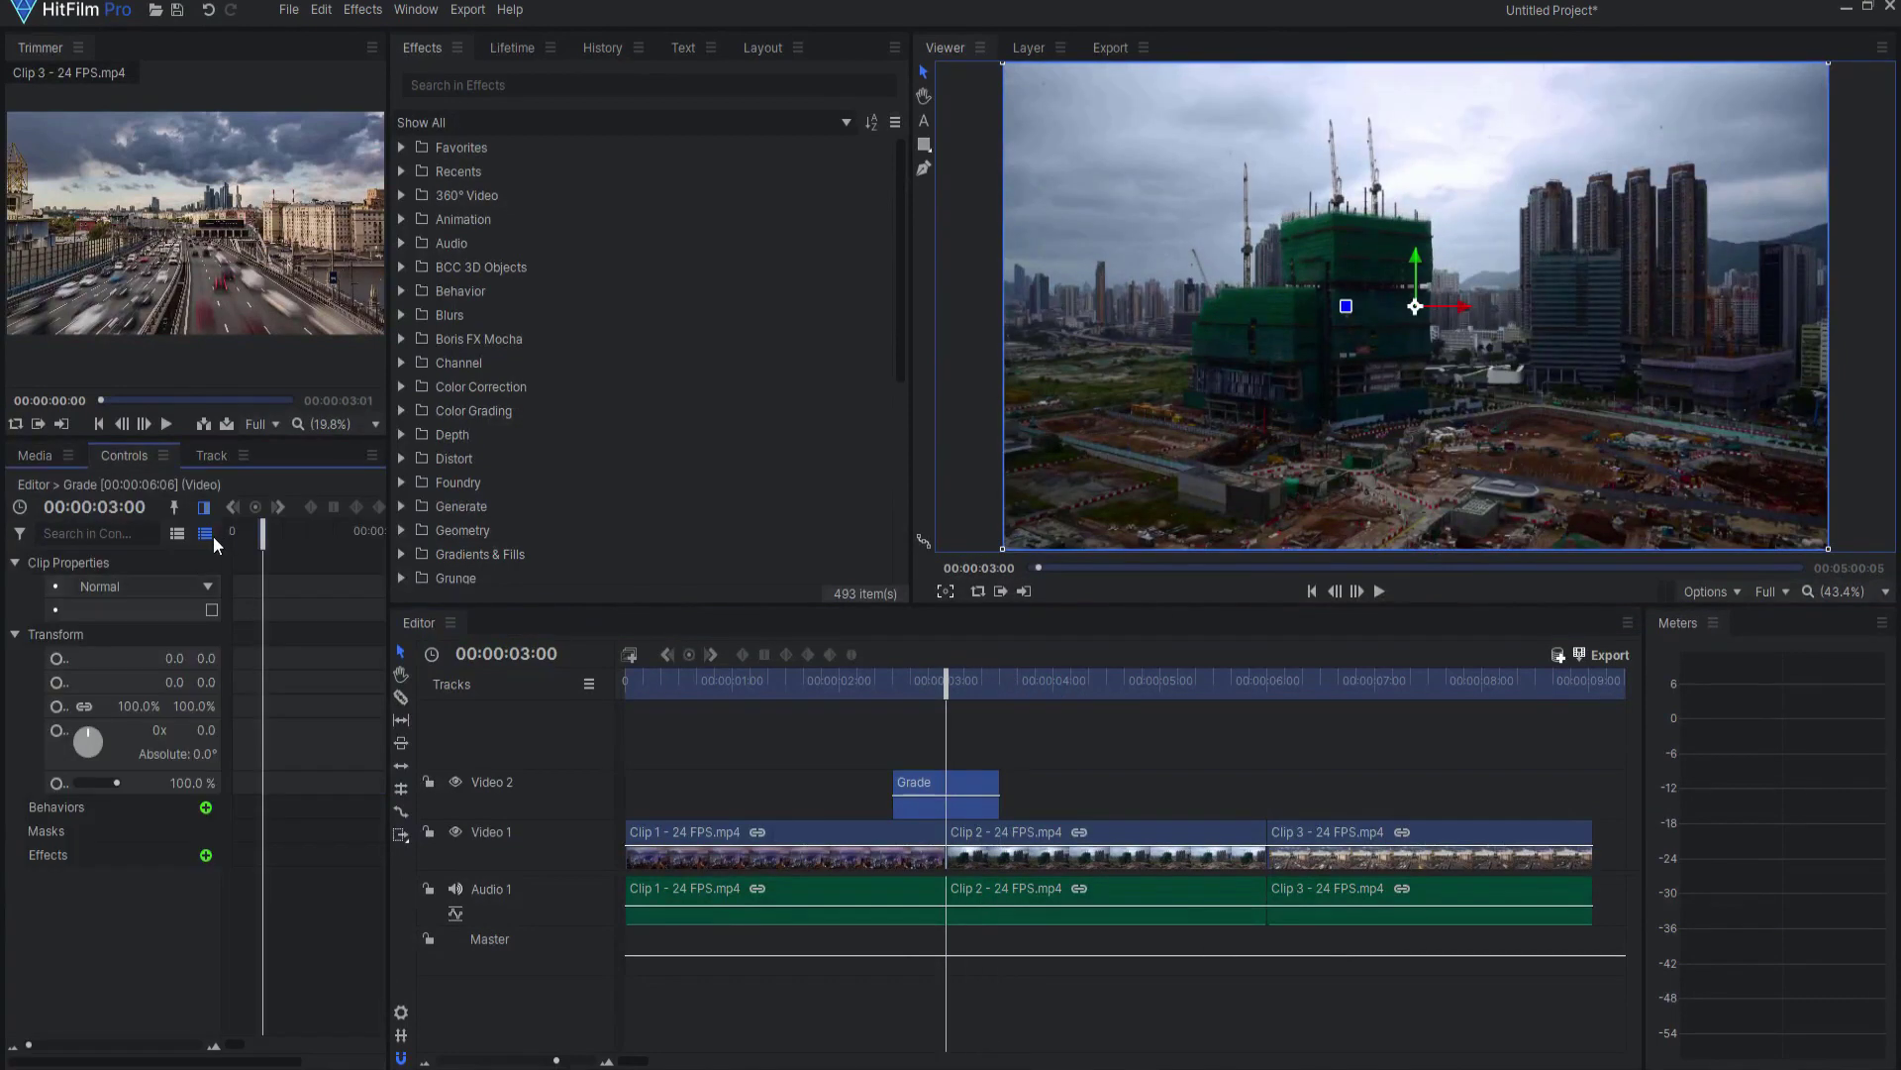
left_click(203, 507)
left_click(369, 509)
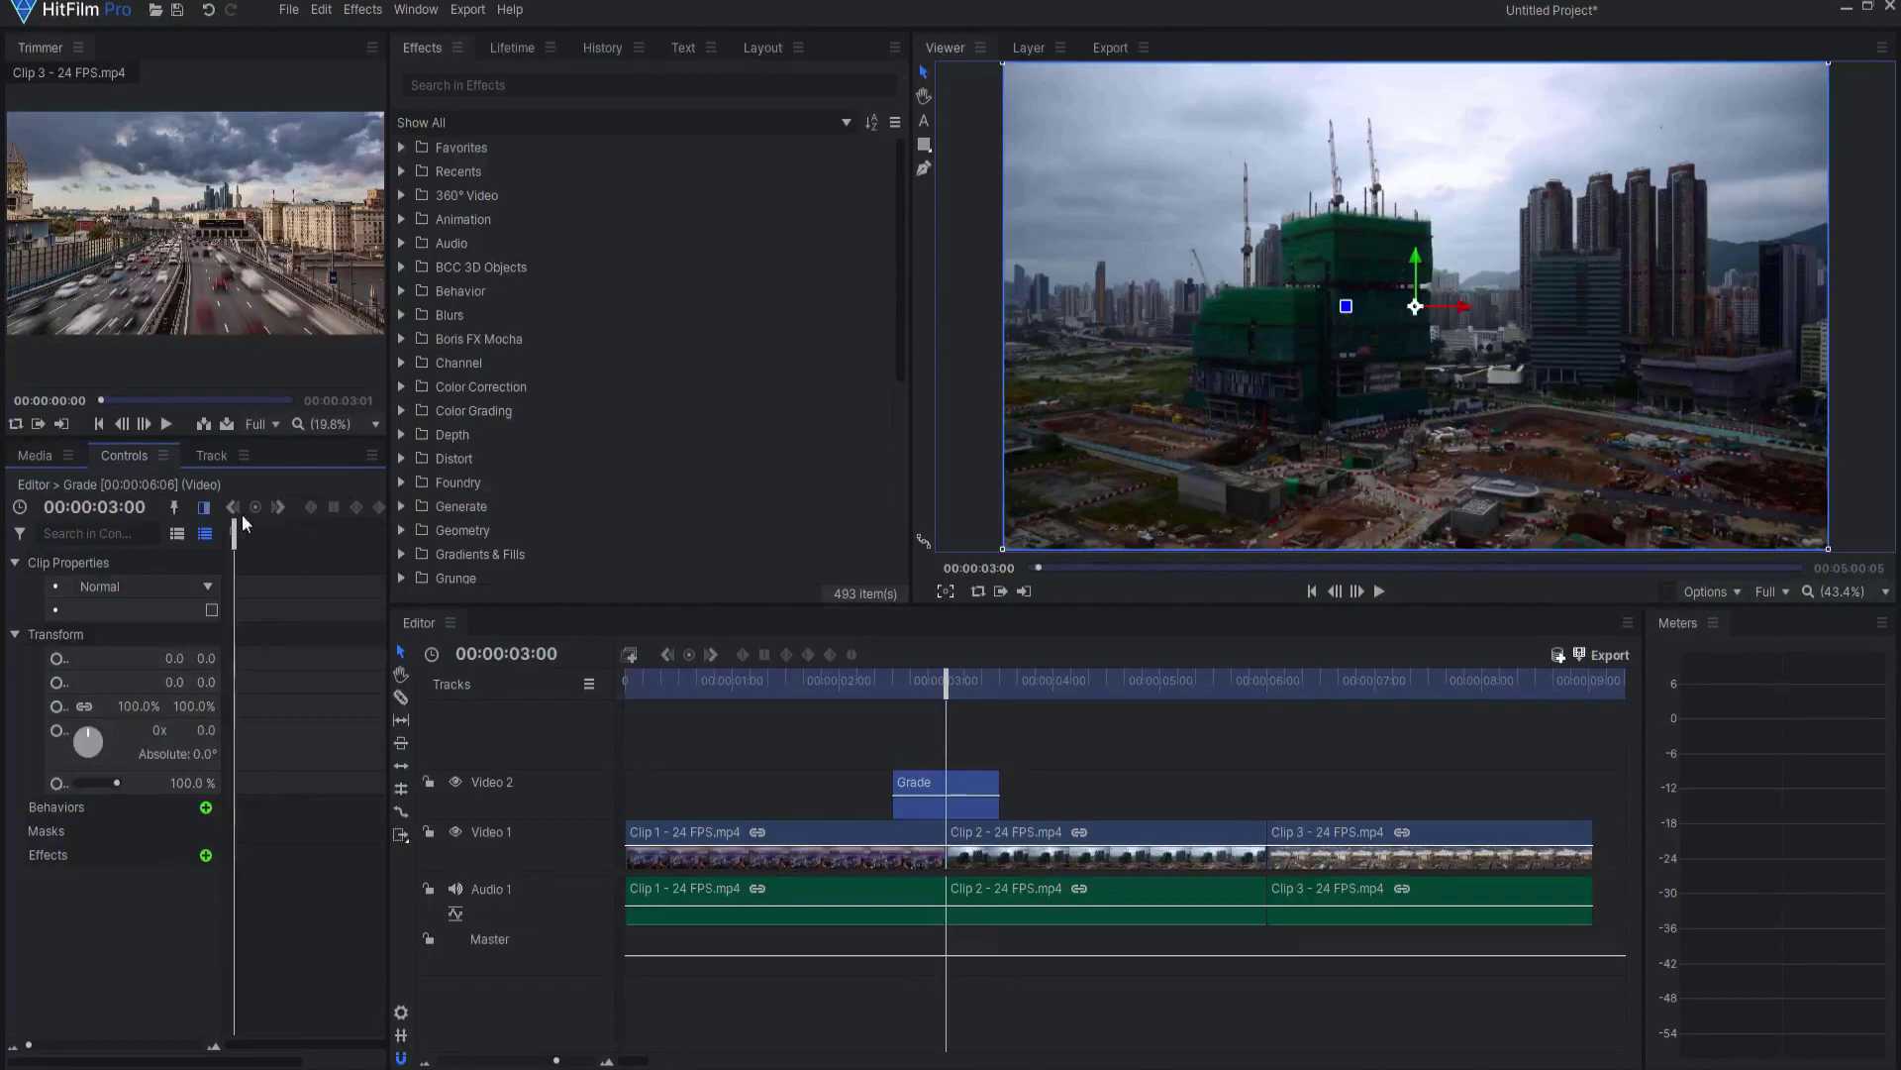
left_click(203, 509)
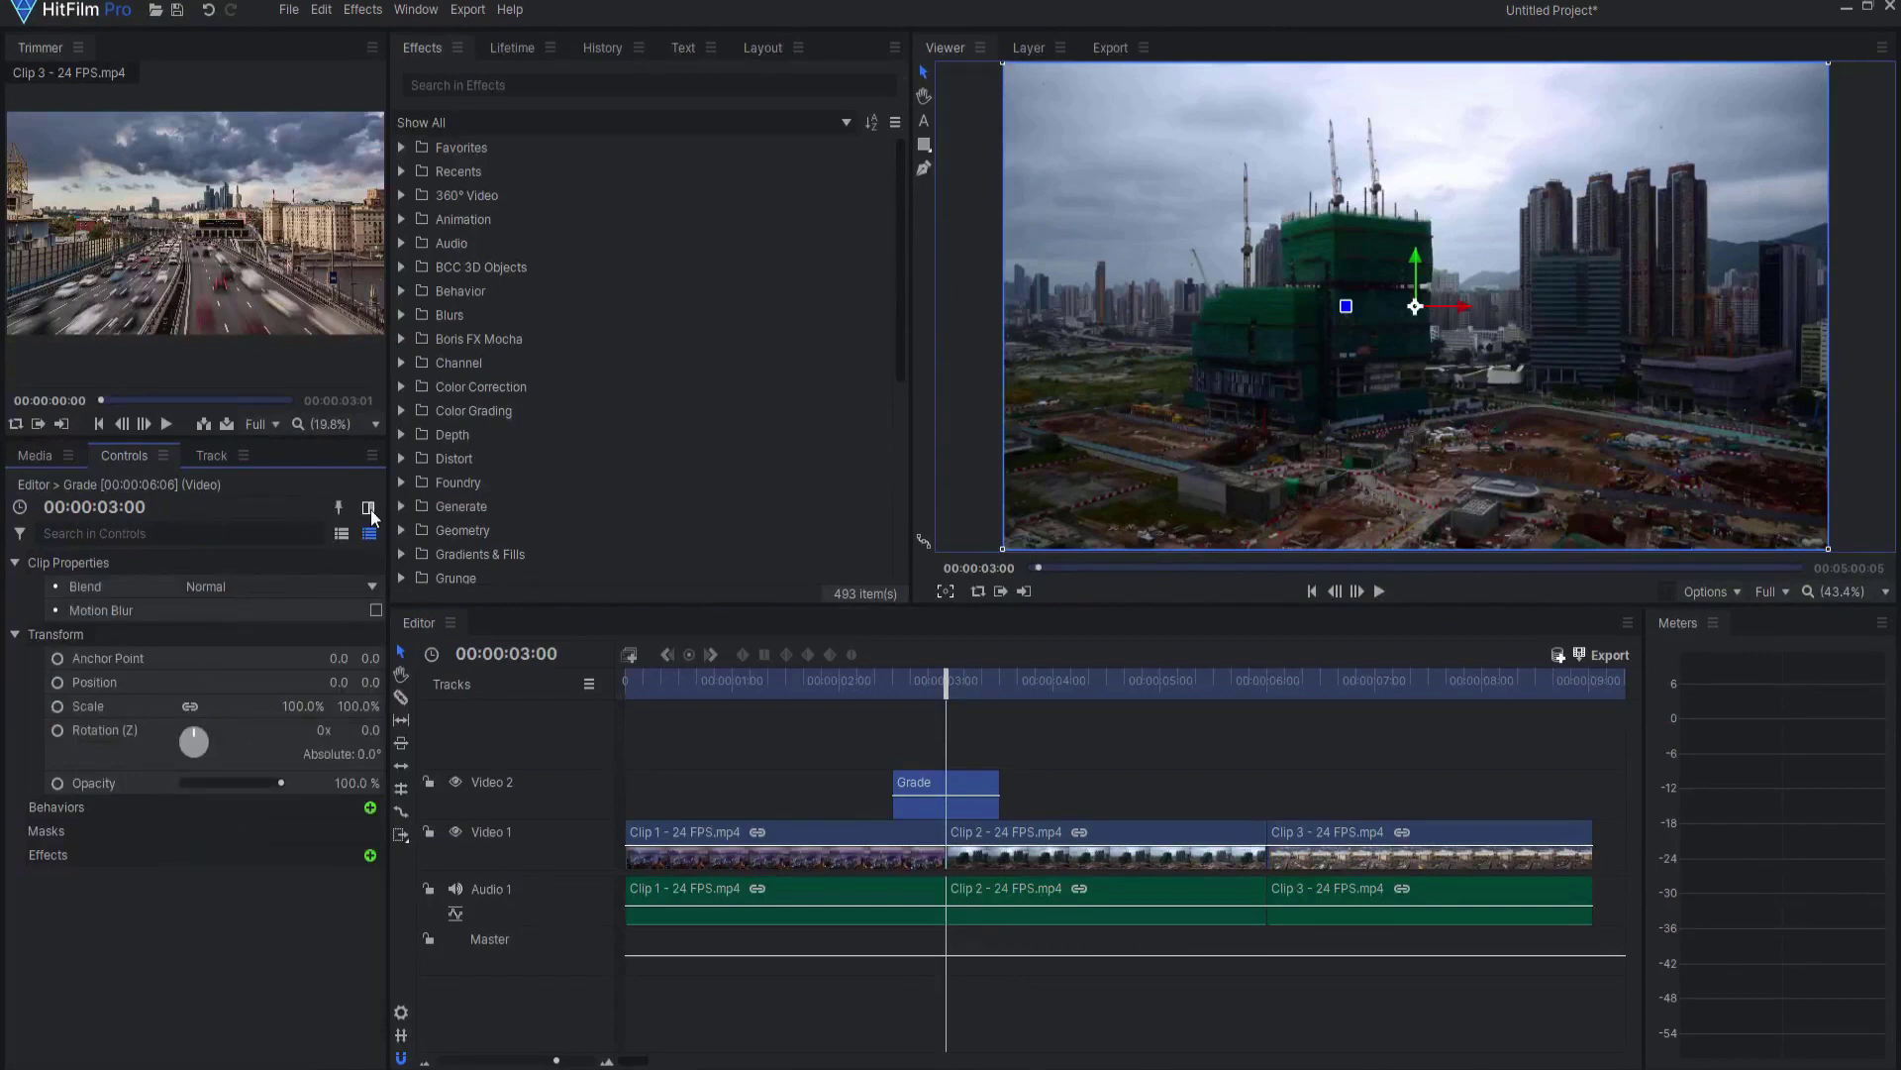
left_click(369, 508)
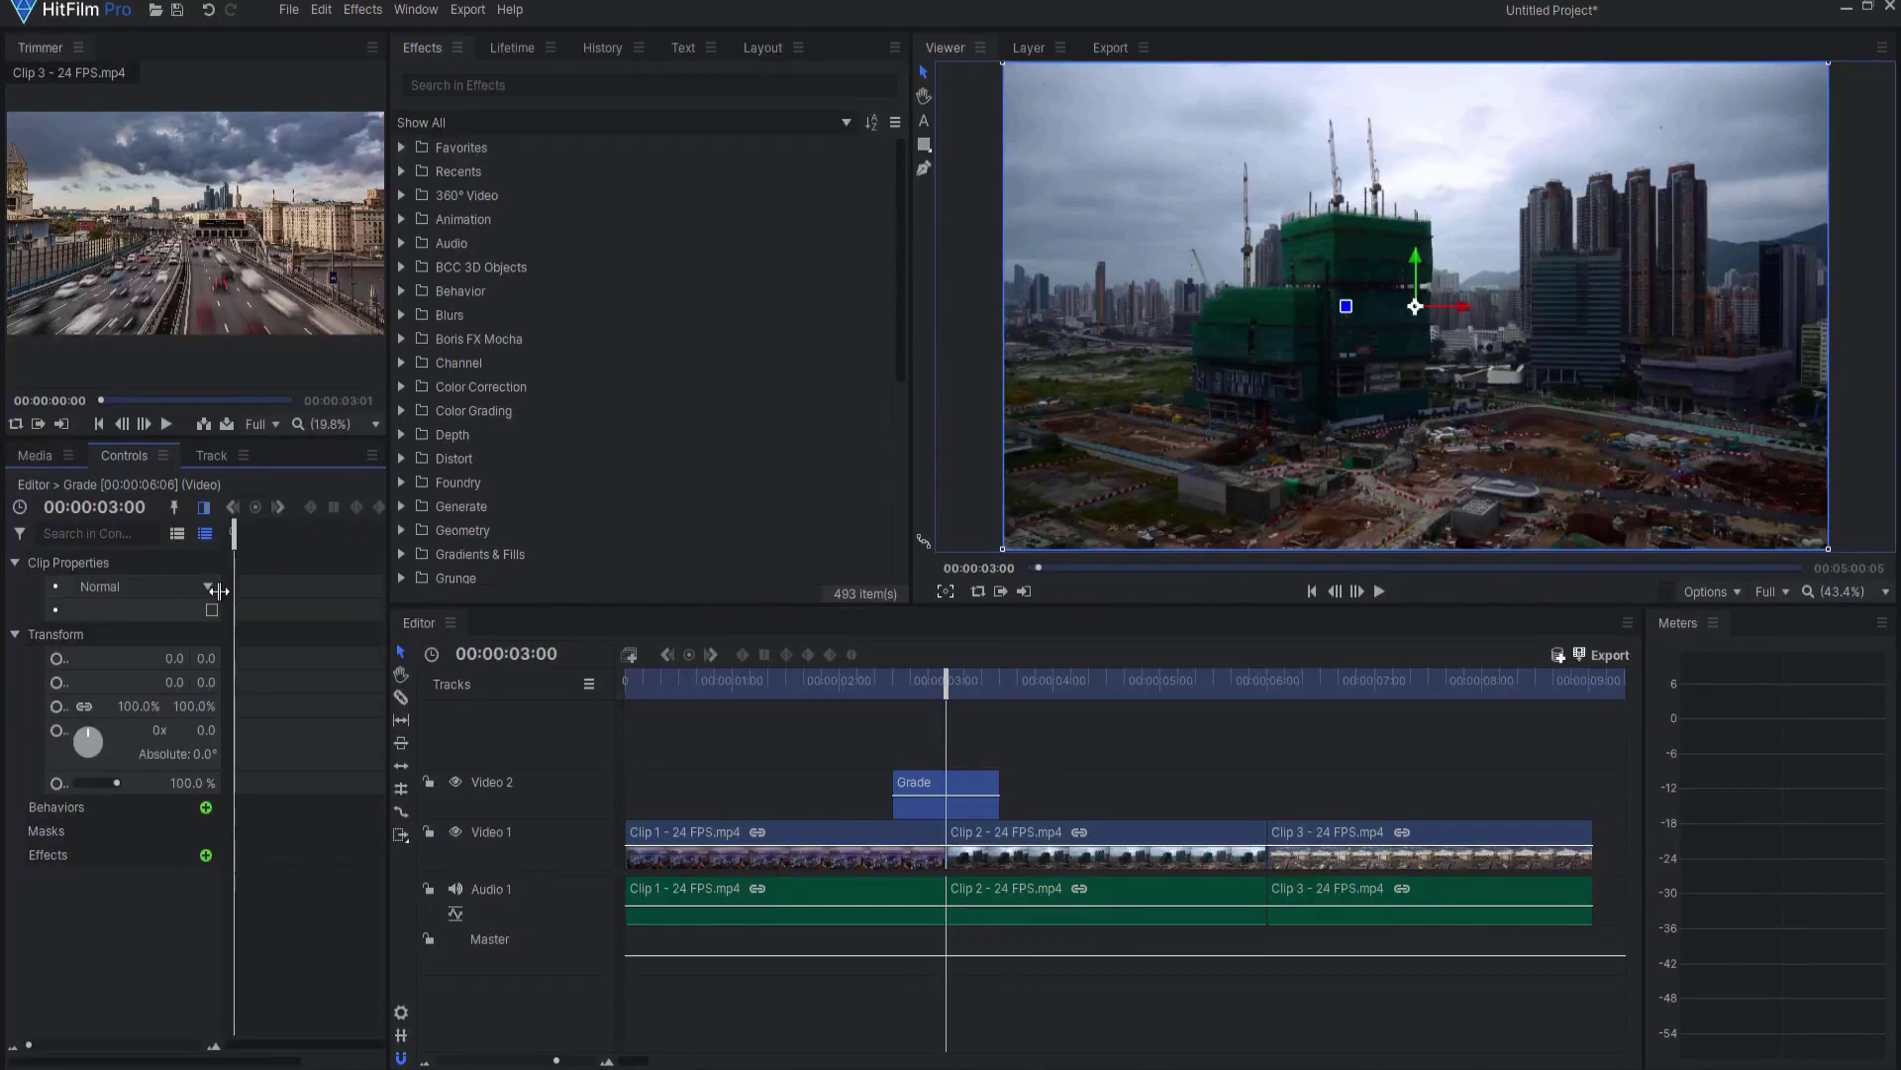
left_click(194, 507)
left_click_drag(127, 454, 493, 621)
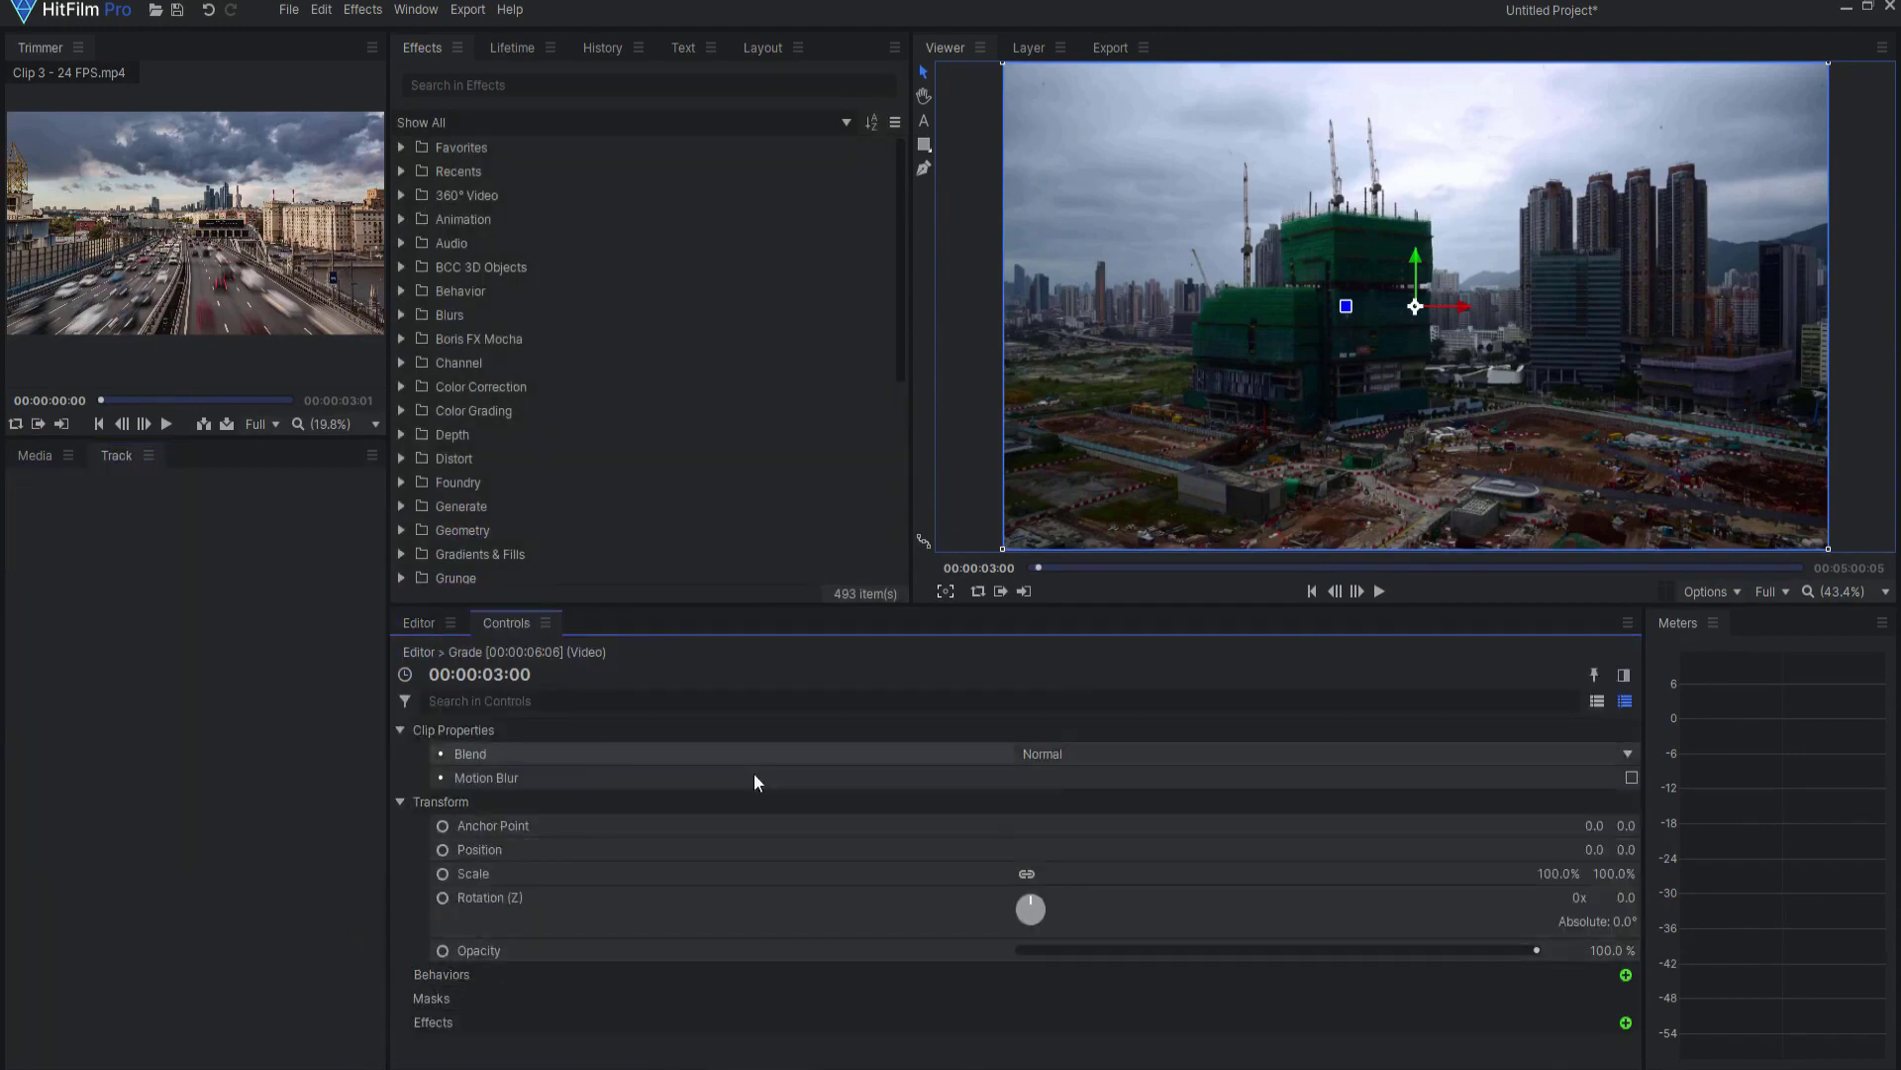
Step: Show the keyframe timeline in the grade clip's Controls, fit it to the clip, and collapse Clip Properties and Transform
left_click(1624, 678)
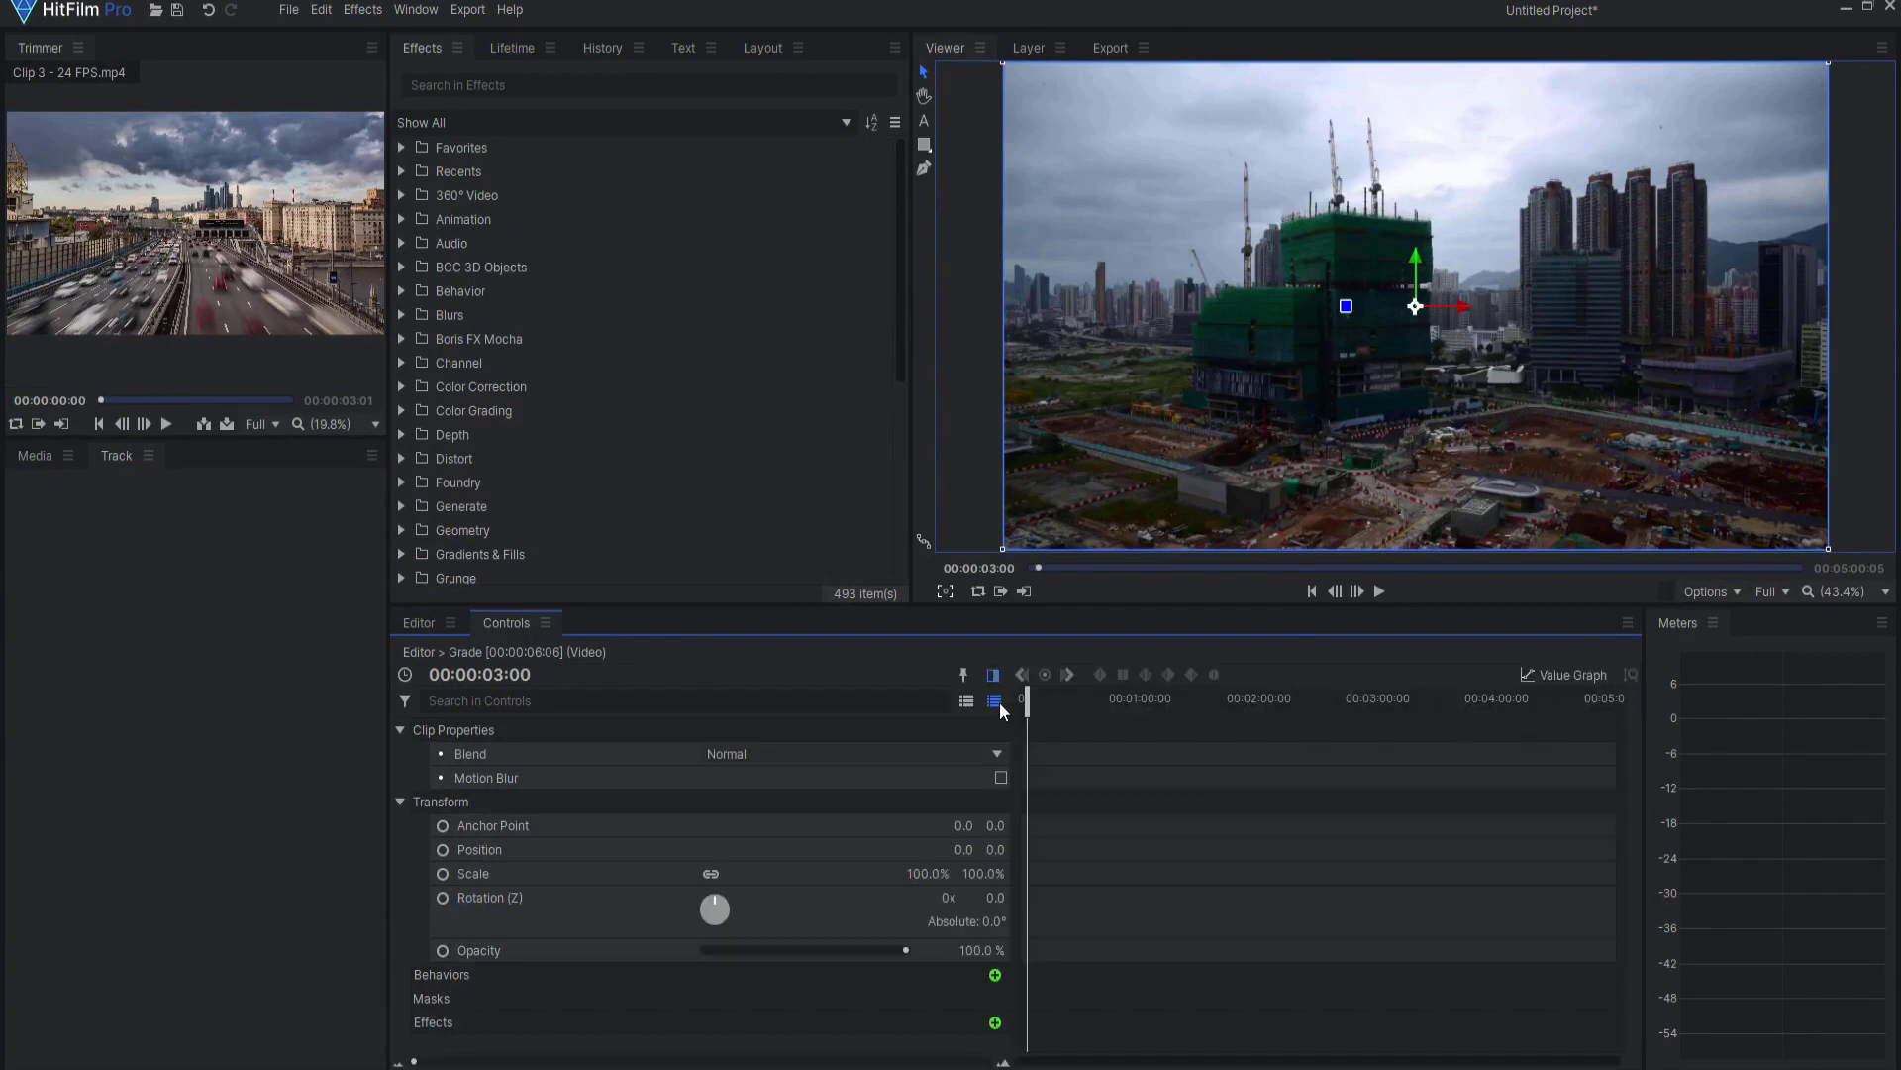
left_click_drag(1010, 735, 898, 743)
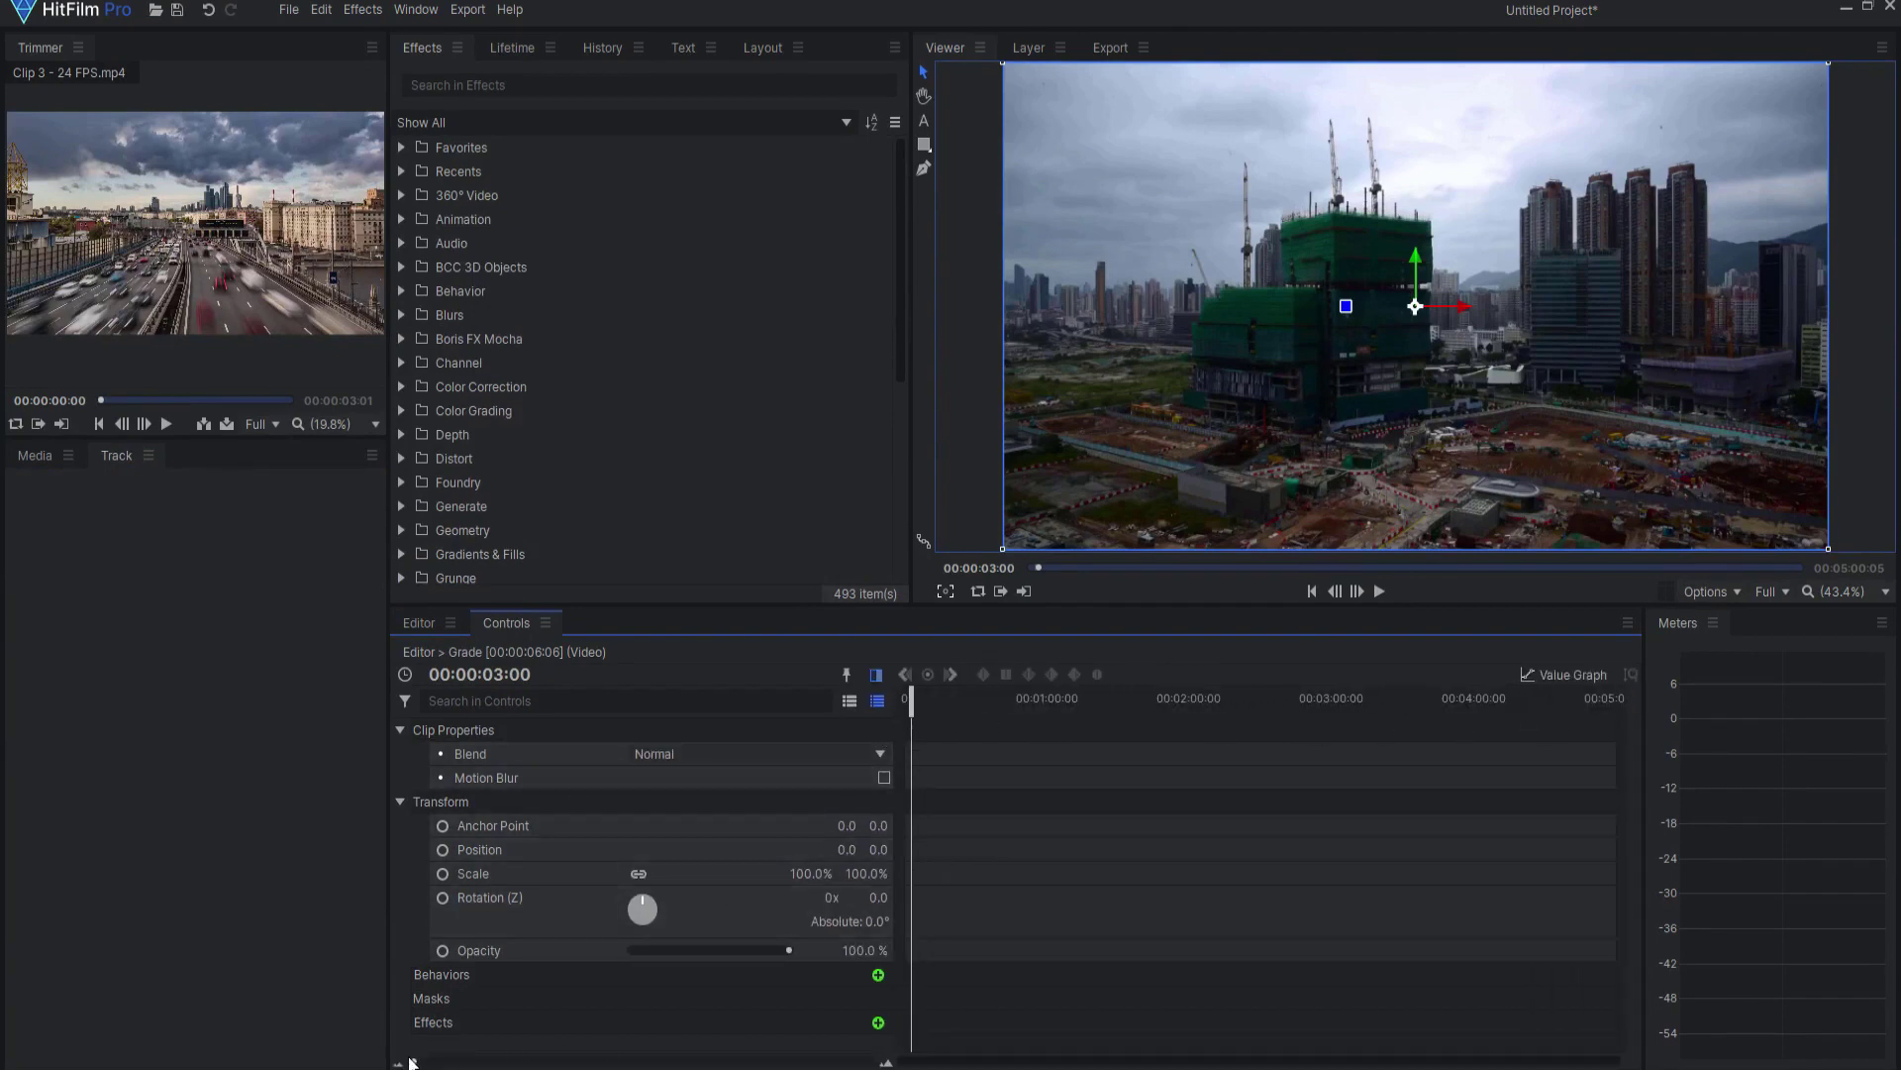
left_click_drag(413, 1063, 853, 987)
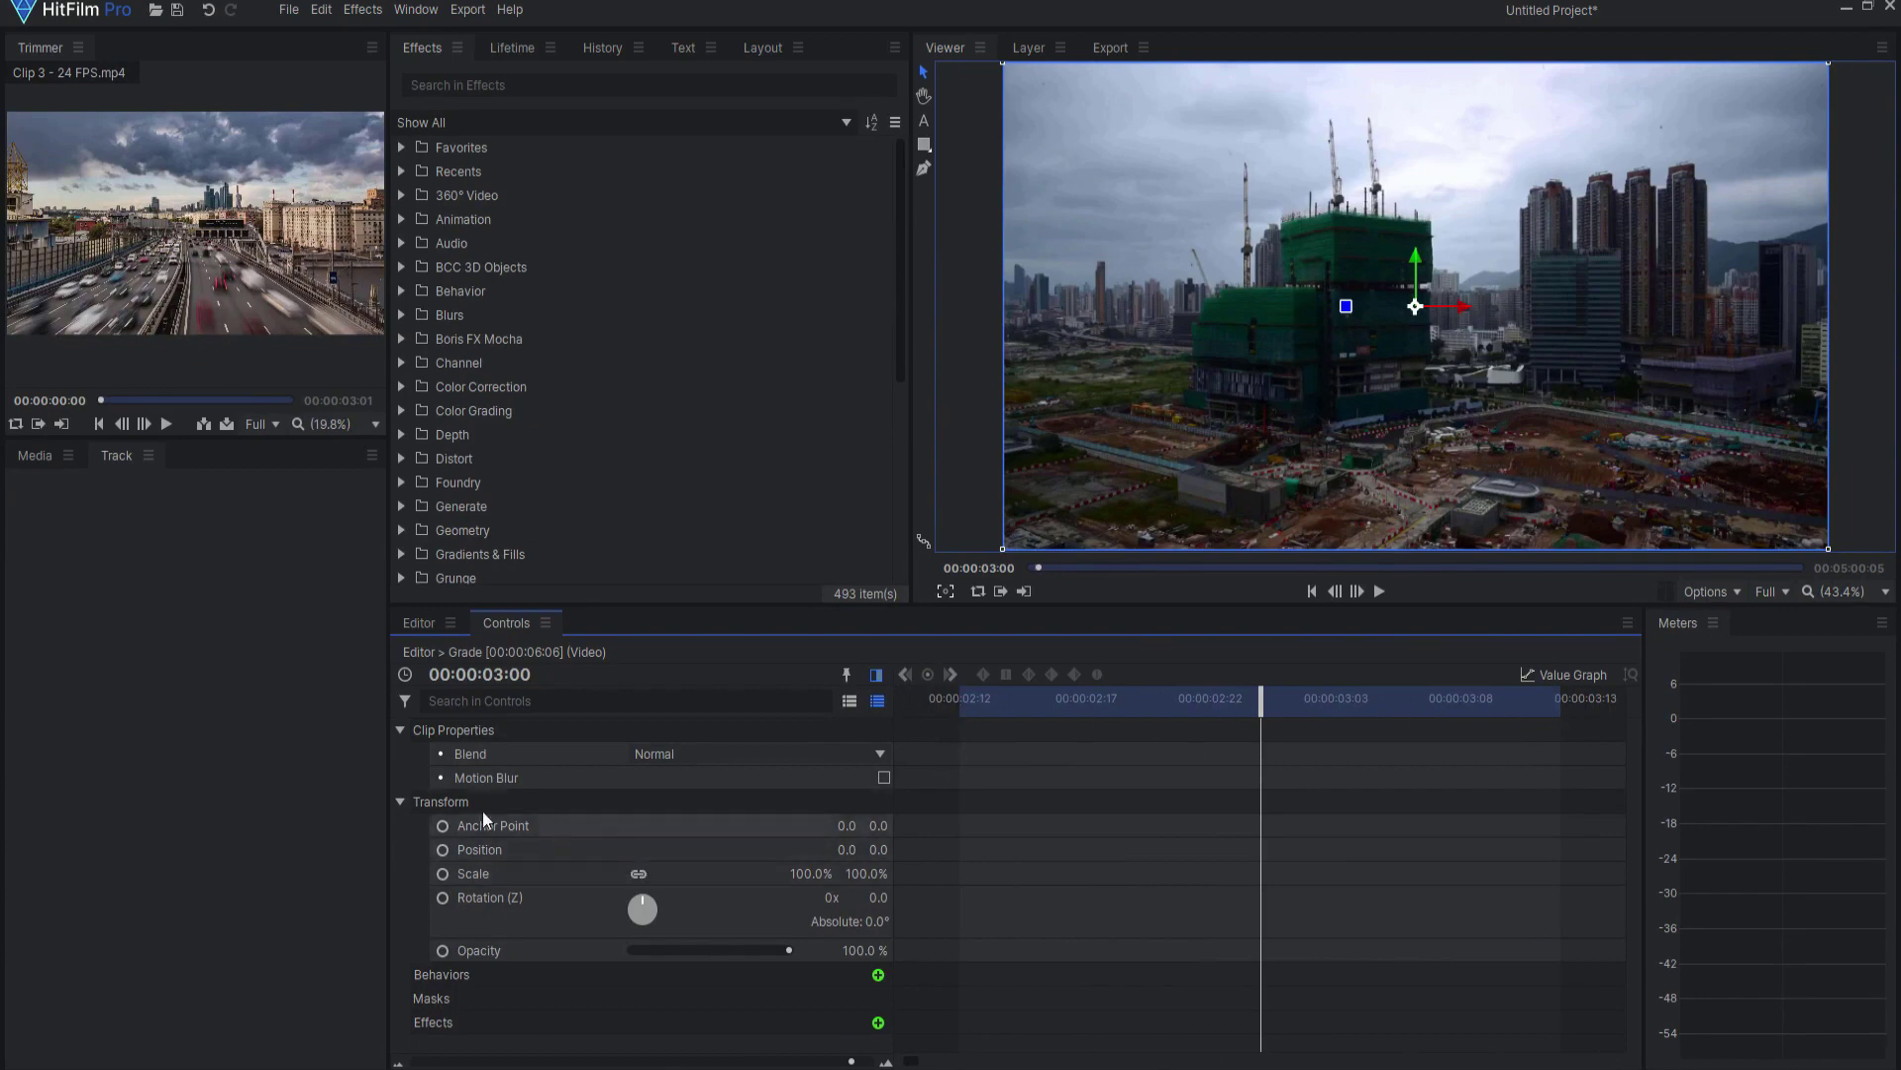
left_click(401, 730)
left_click(397, 752)
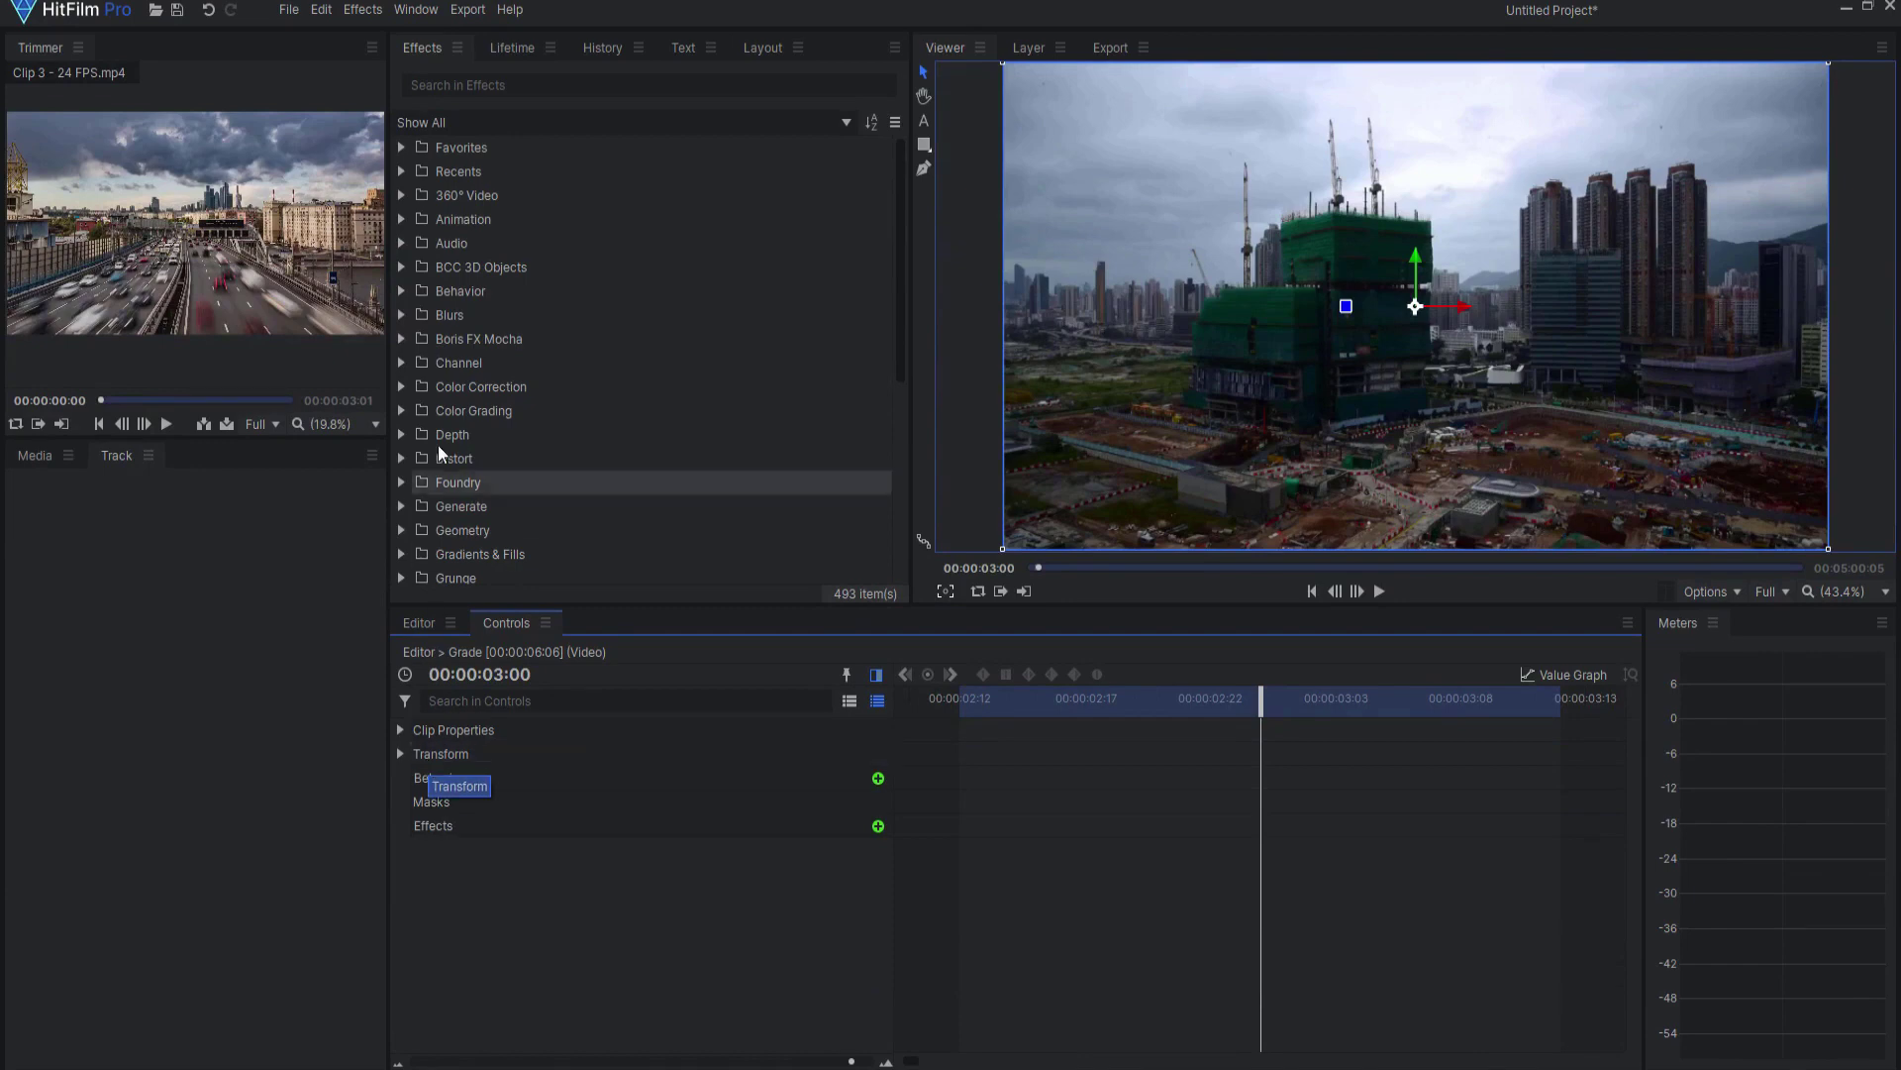
Step: Apply the favorite effect Perspective Warp to the grade clip and collapse its properties
left_click(402, 149)
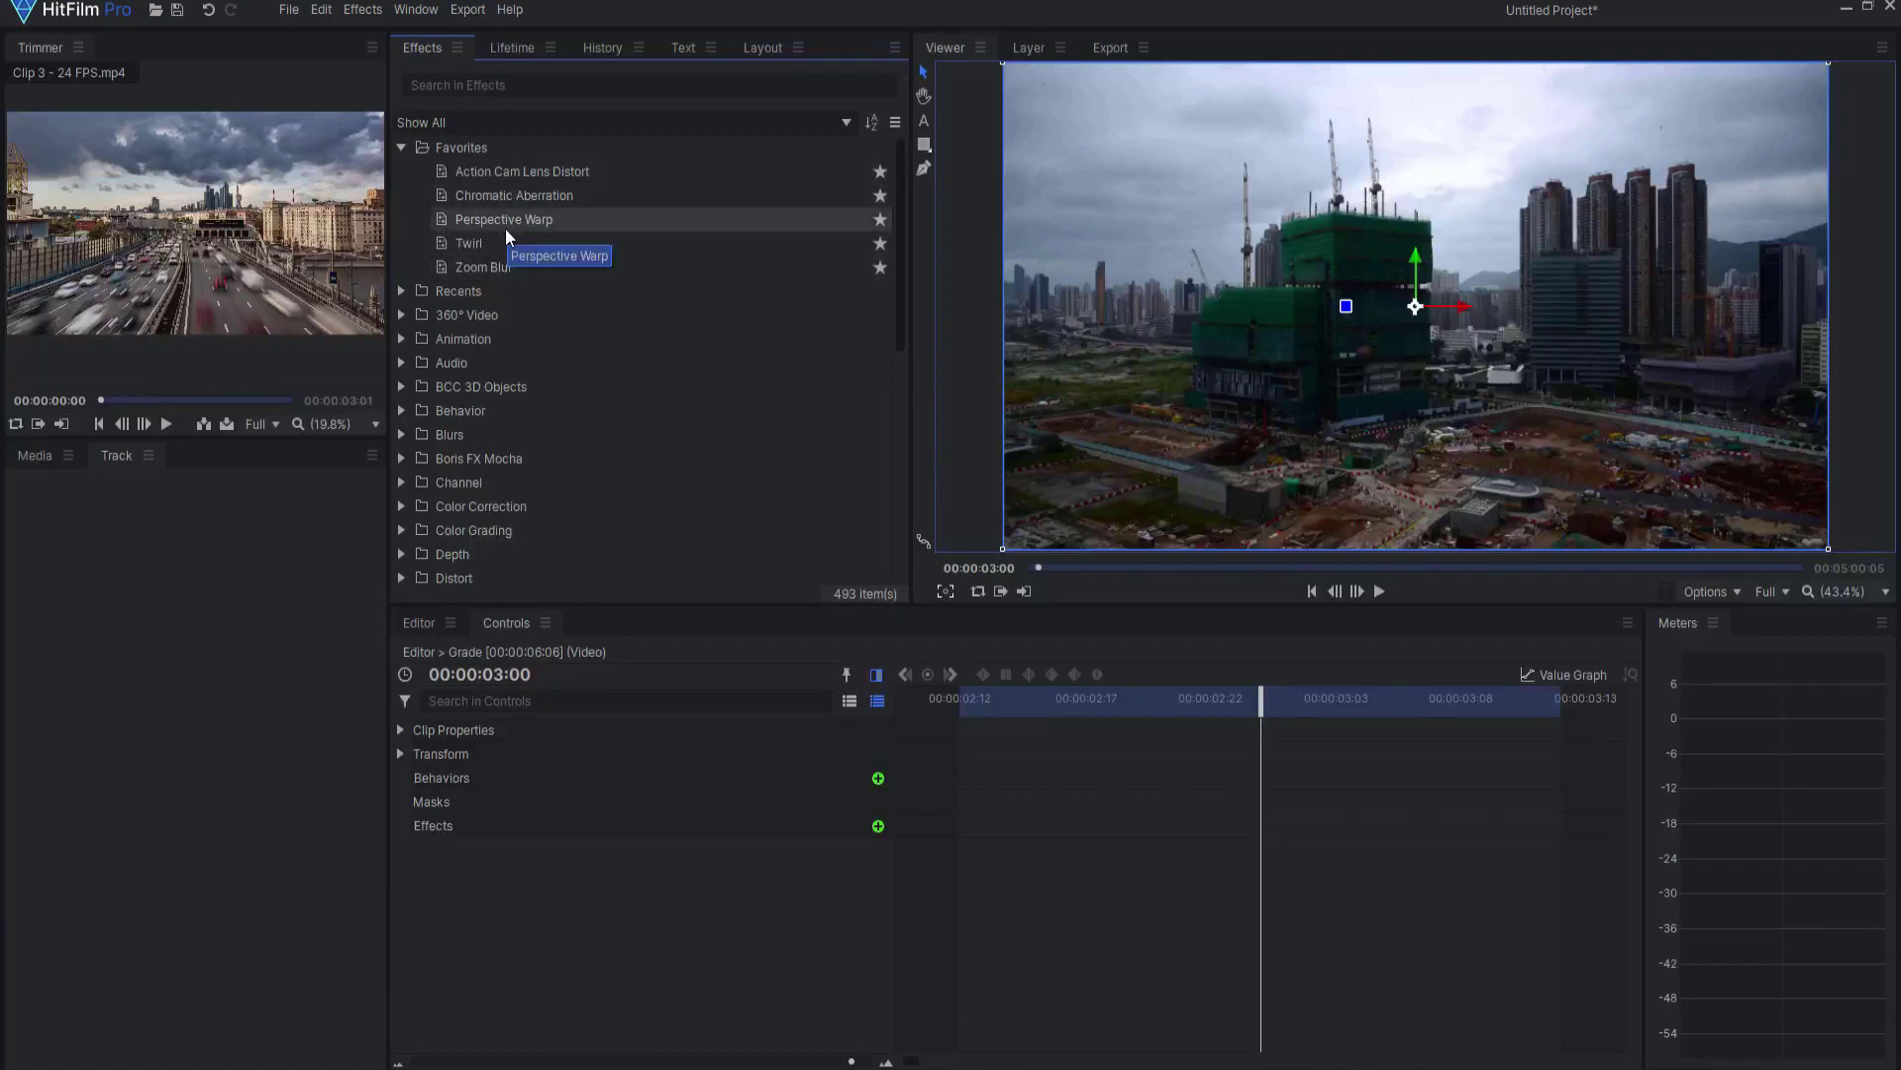
left_click_drag(502, 221, 453, 824)
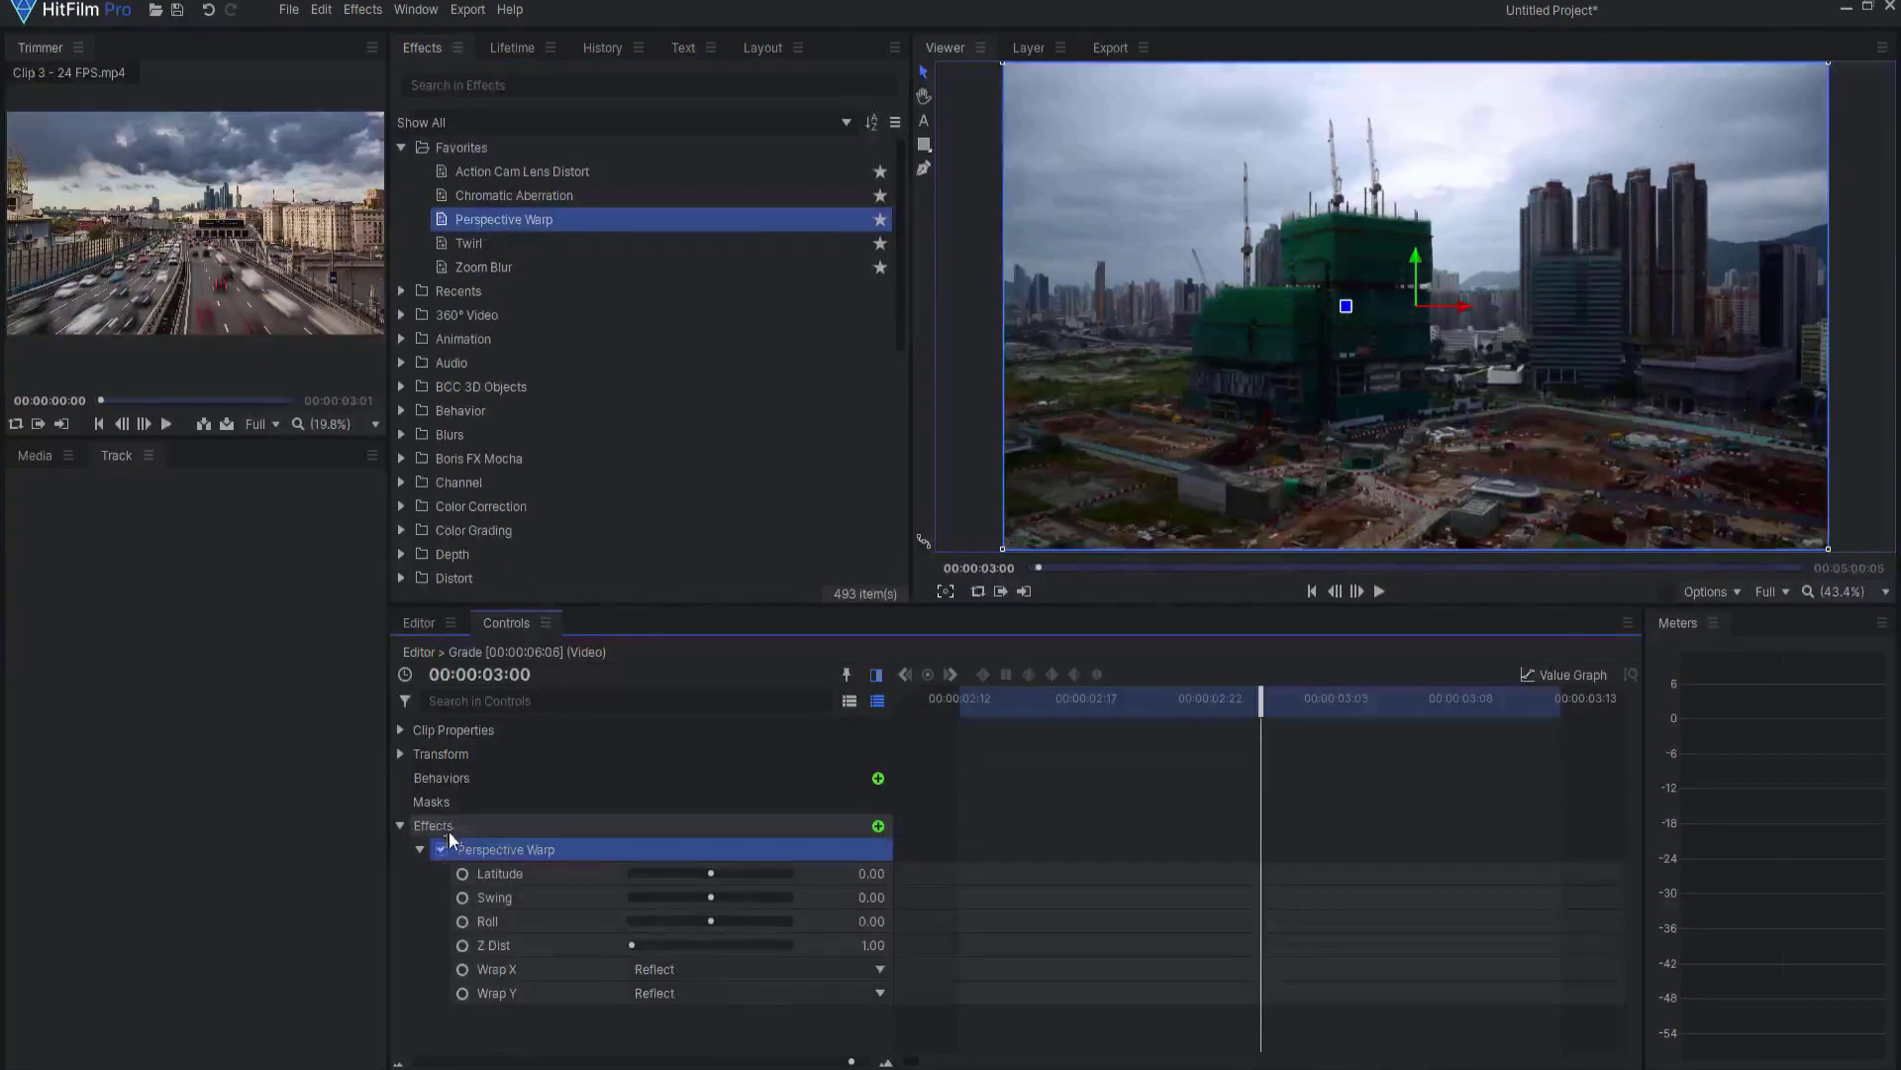
left_click(420, 848)
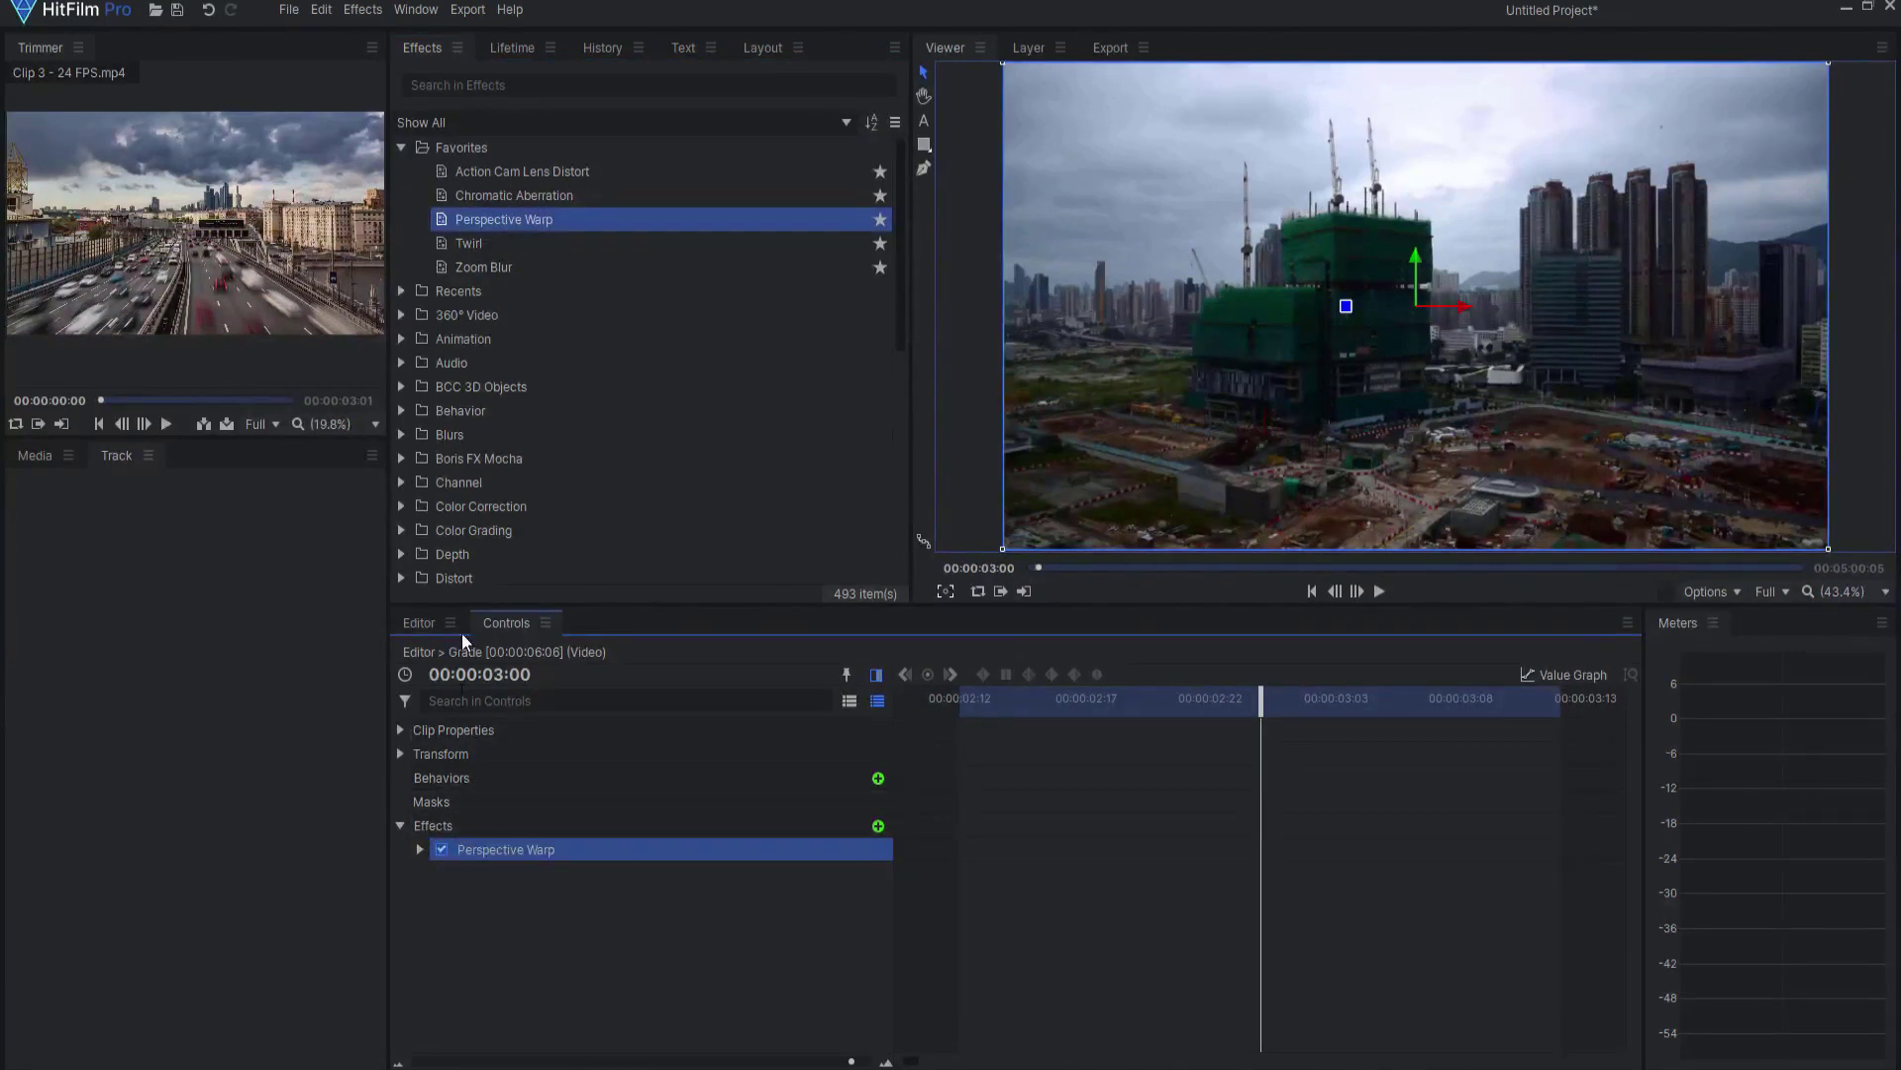
Step: Apply the Twirl effect to the grade clip below Perspective Warp and set its Angle to 0
left_click_drag(483, 242, 483, 857)
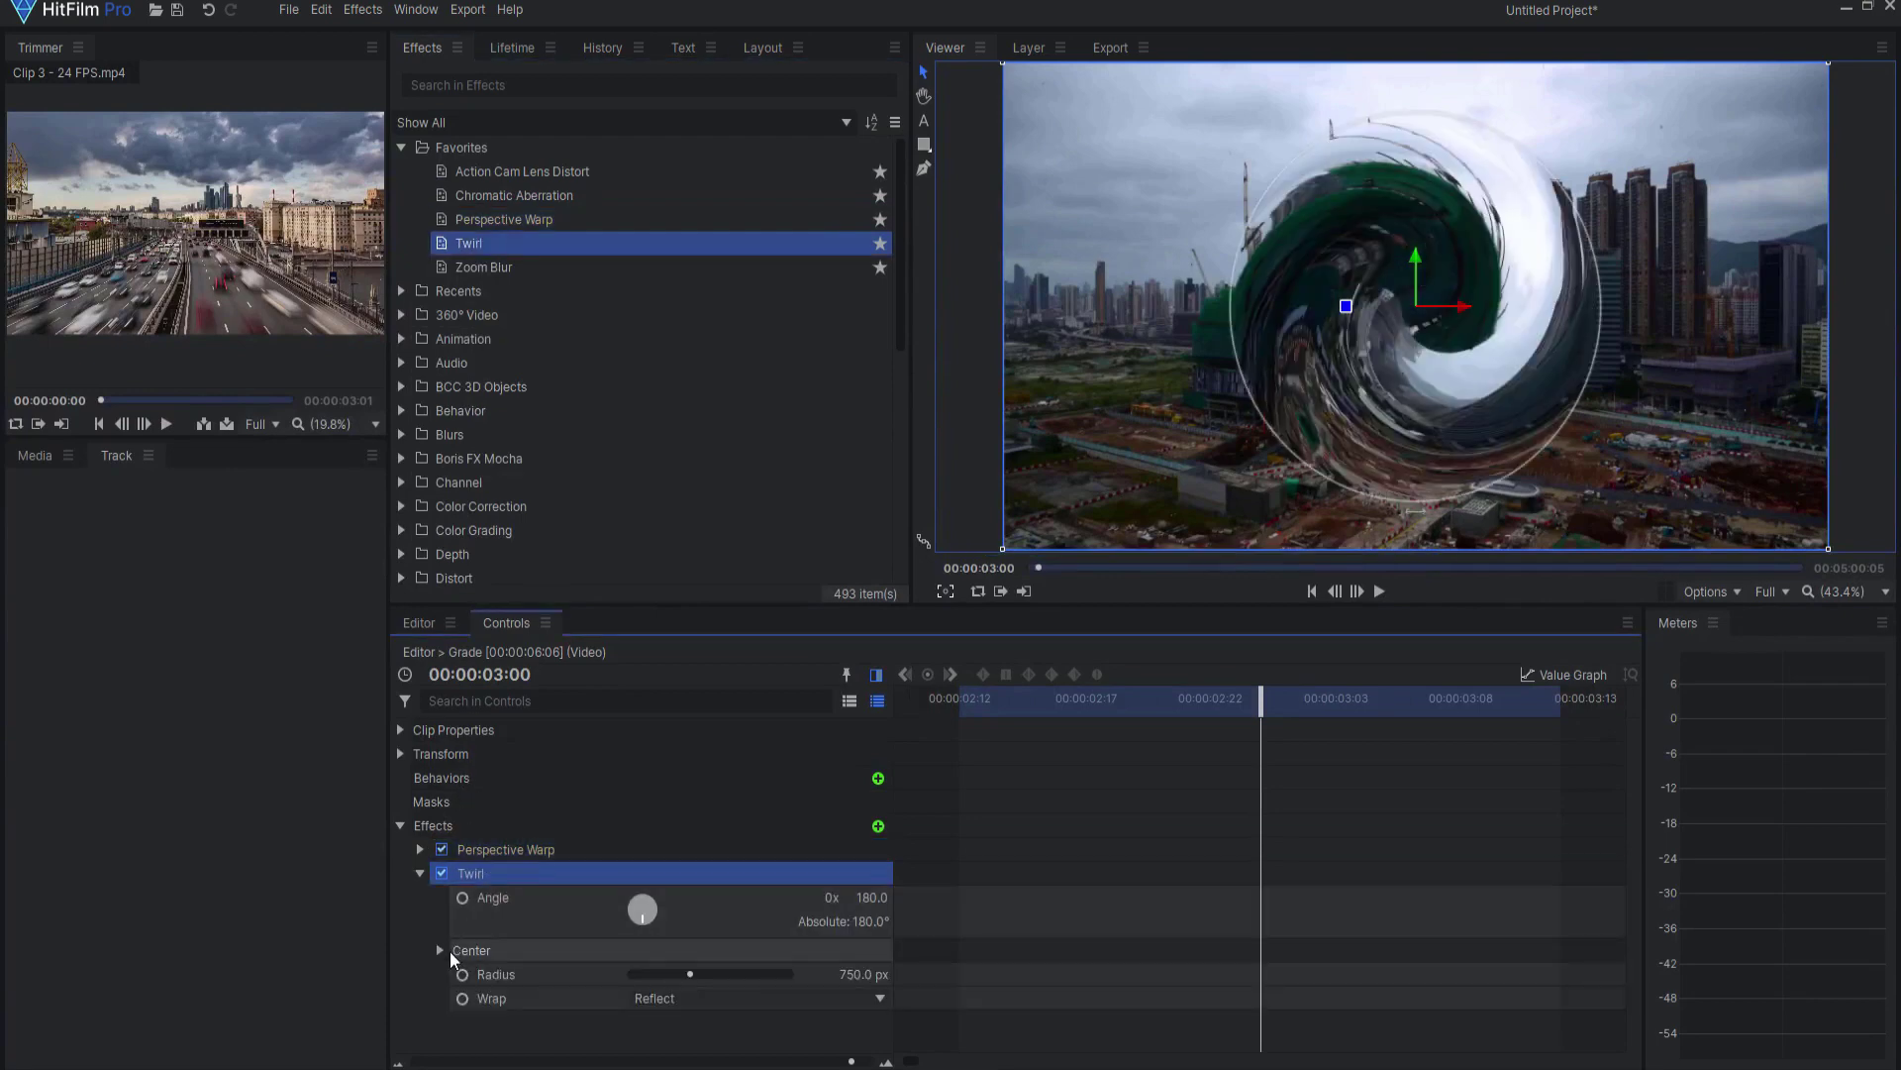
left_click(869, 896)
type("0")
key("Return")
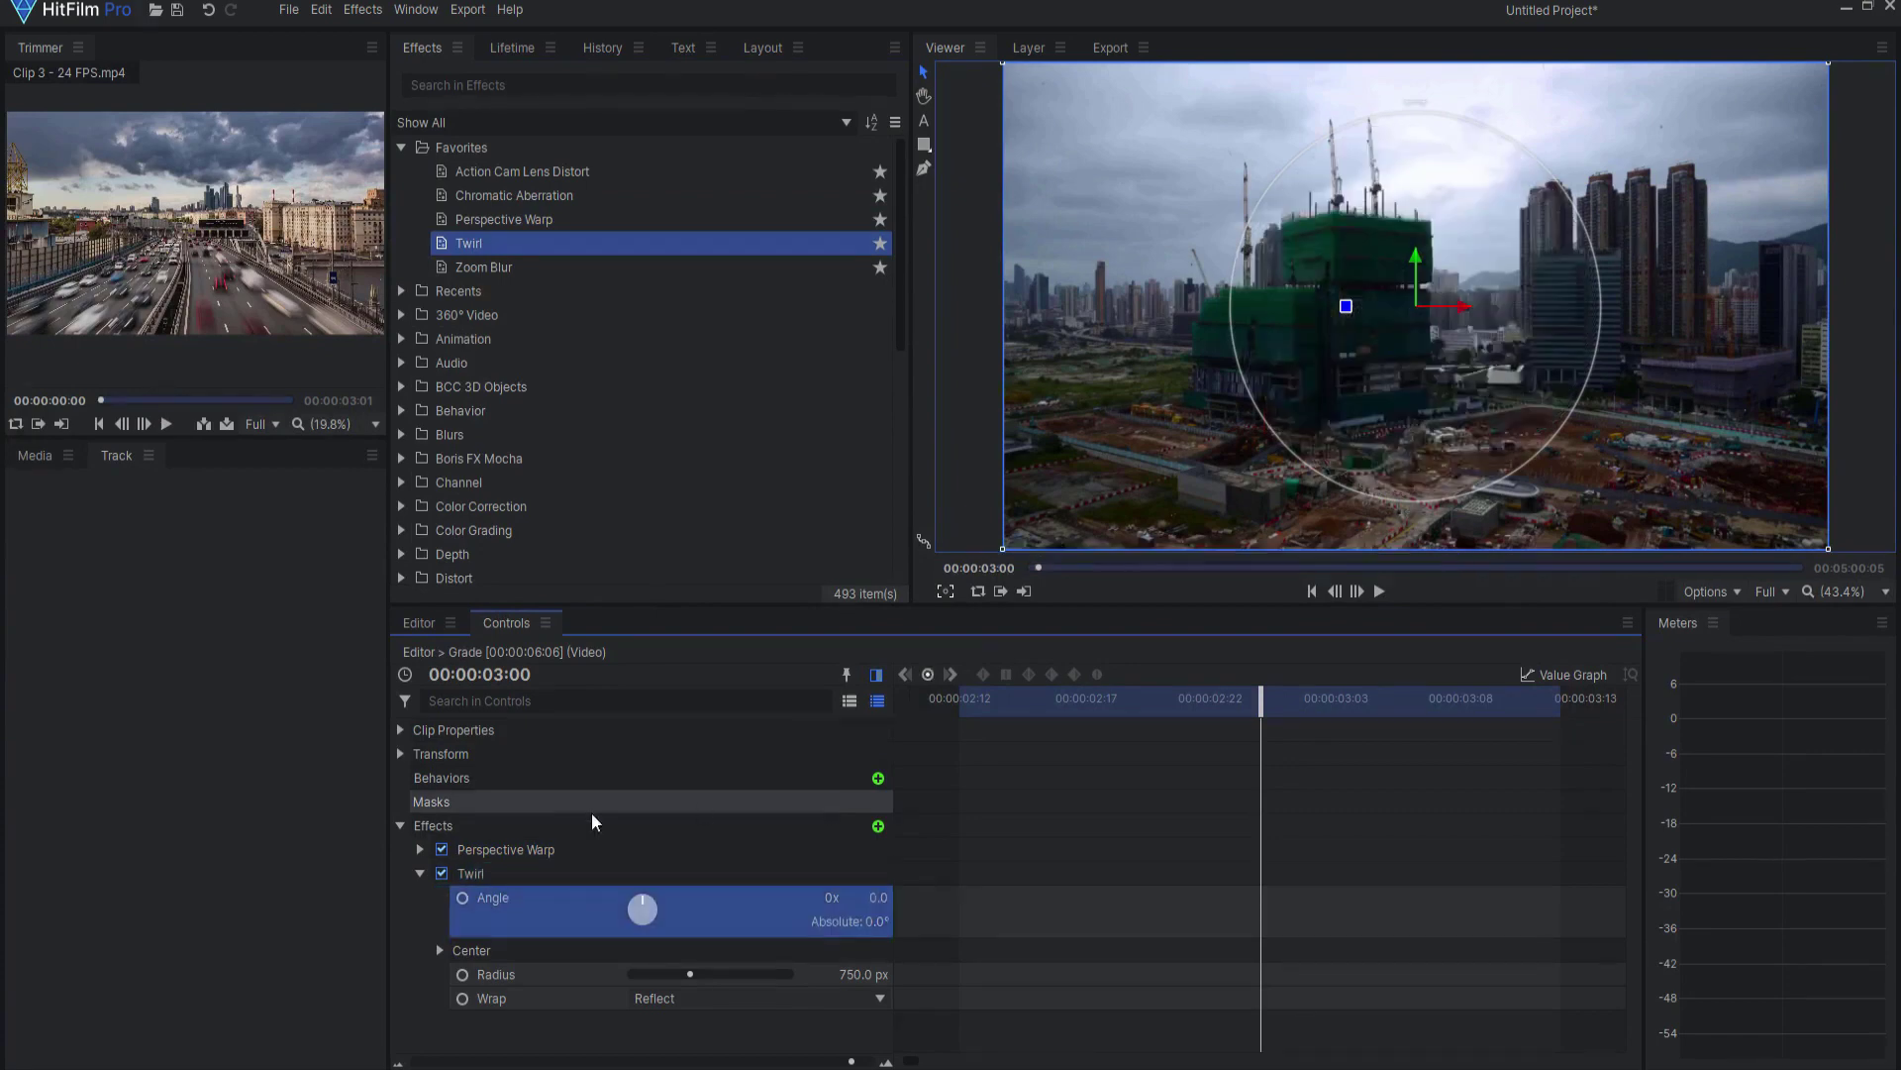
left_click(420, 873)
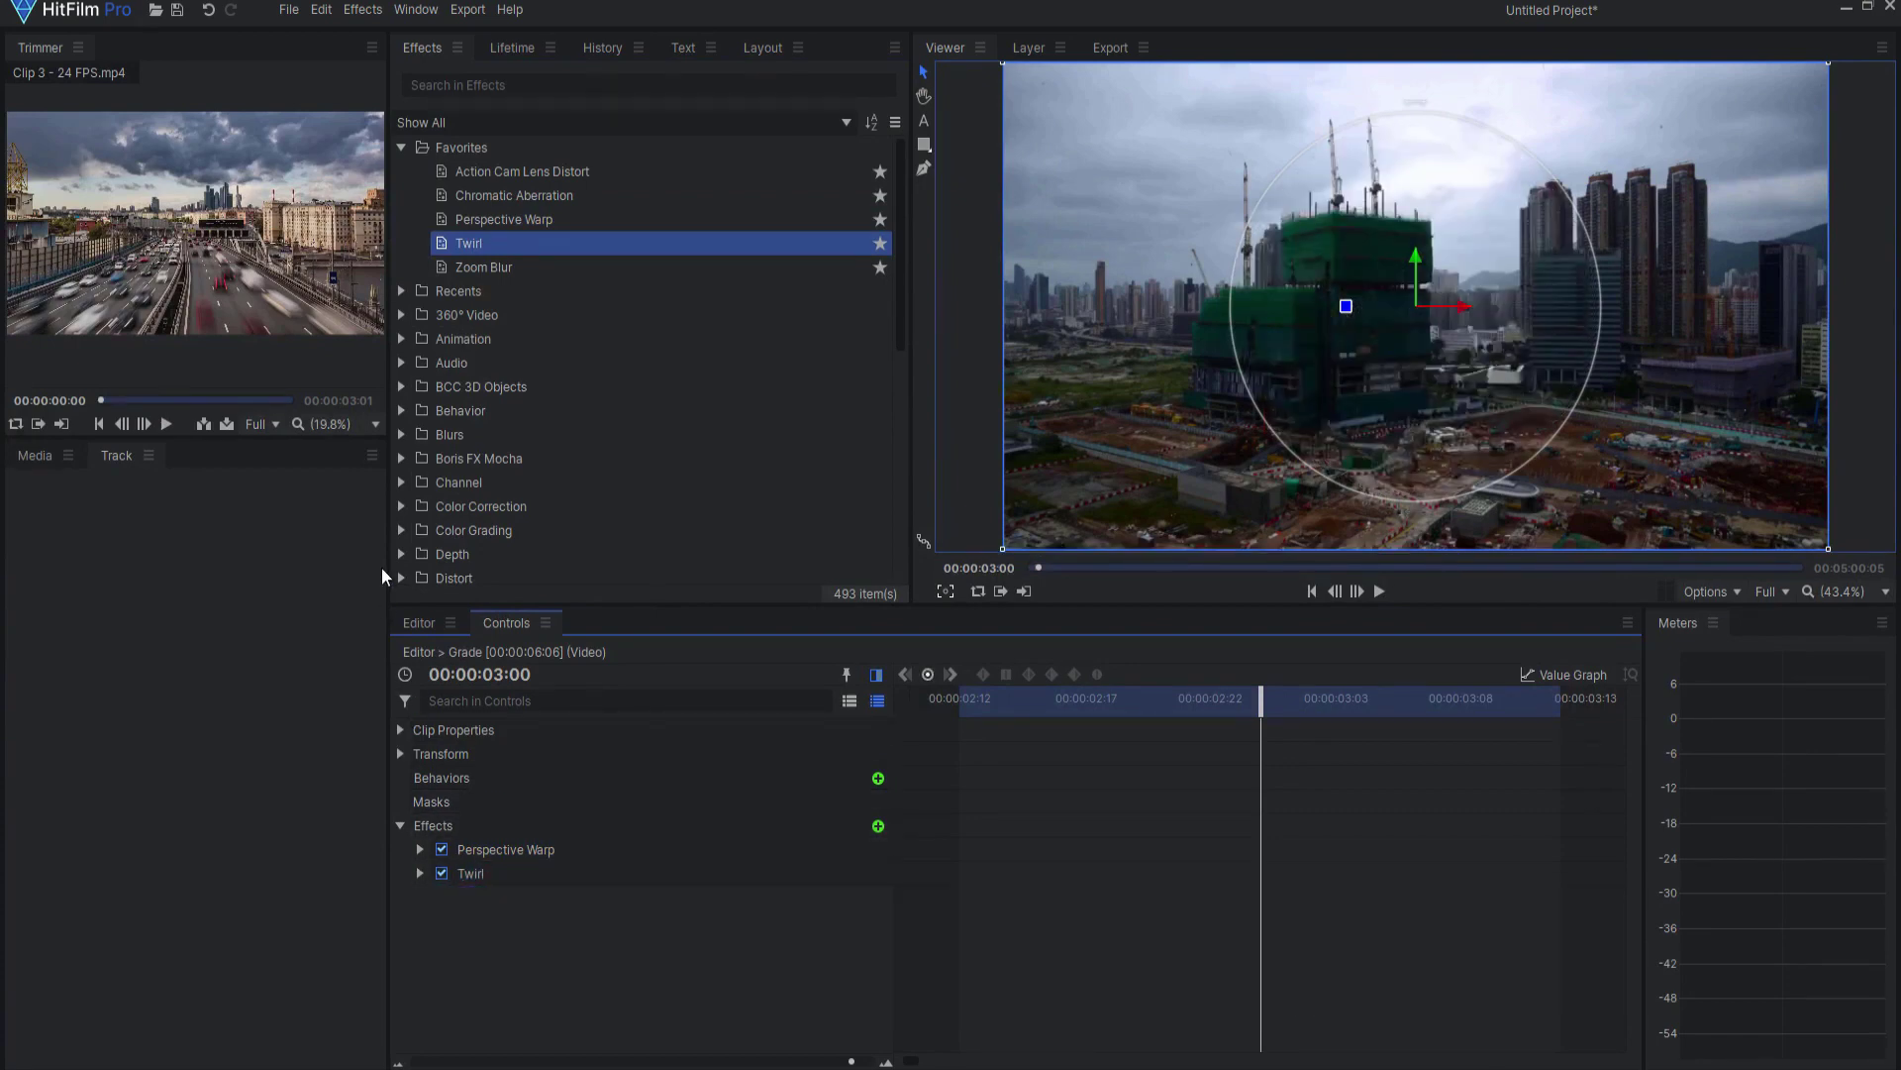
Step: Apply the Zoom Blur effect to the grade clip below Twirl and lower its Strength to 0
left_click_drag(485, 268, 508, 884)
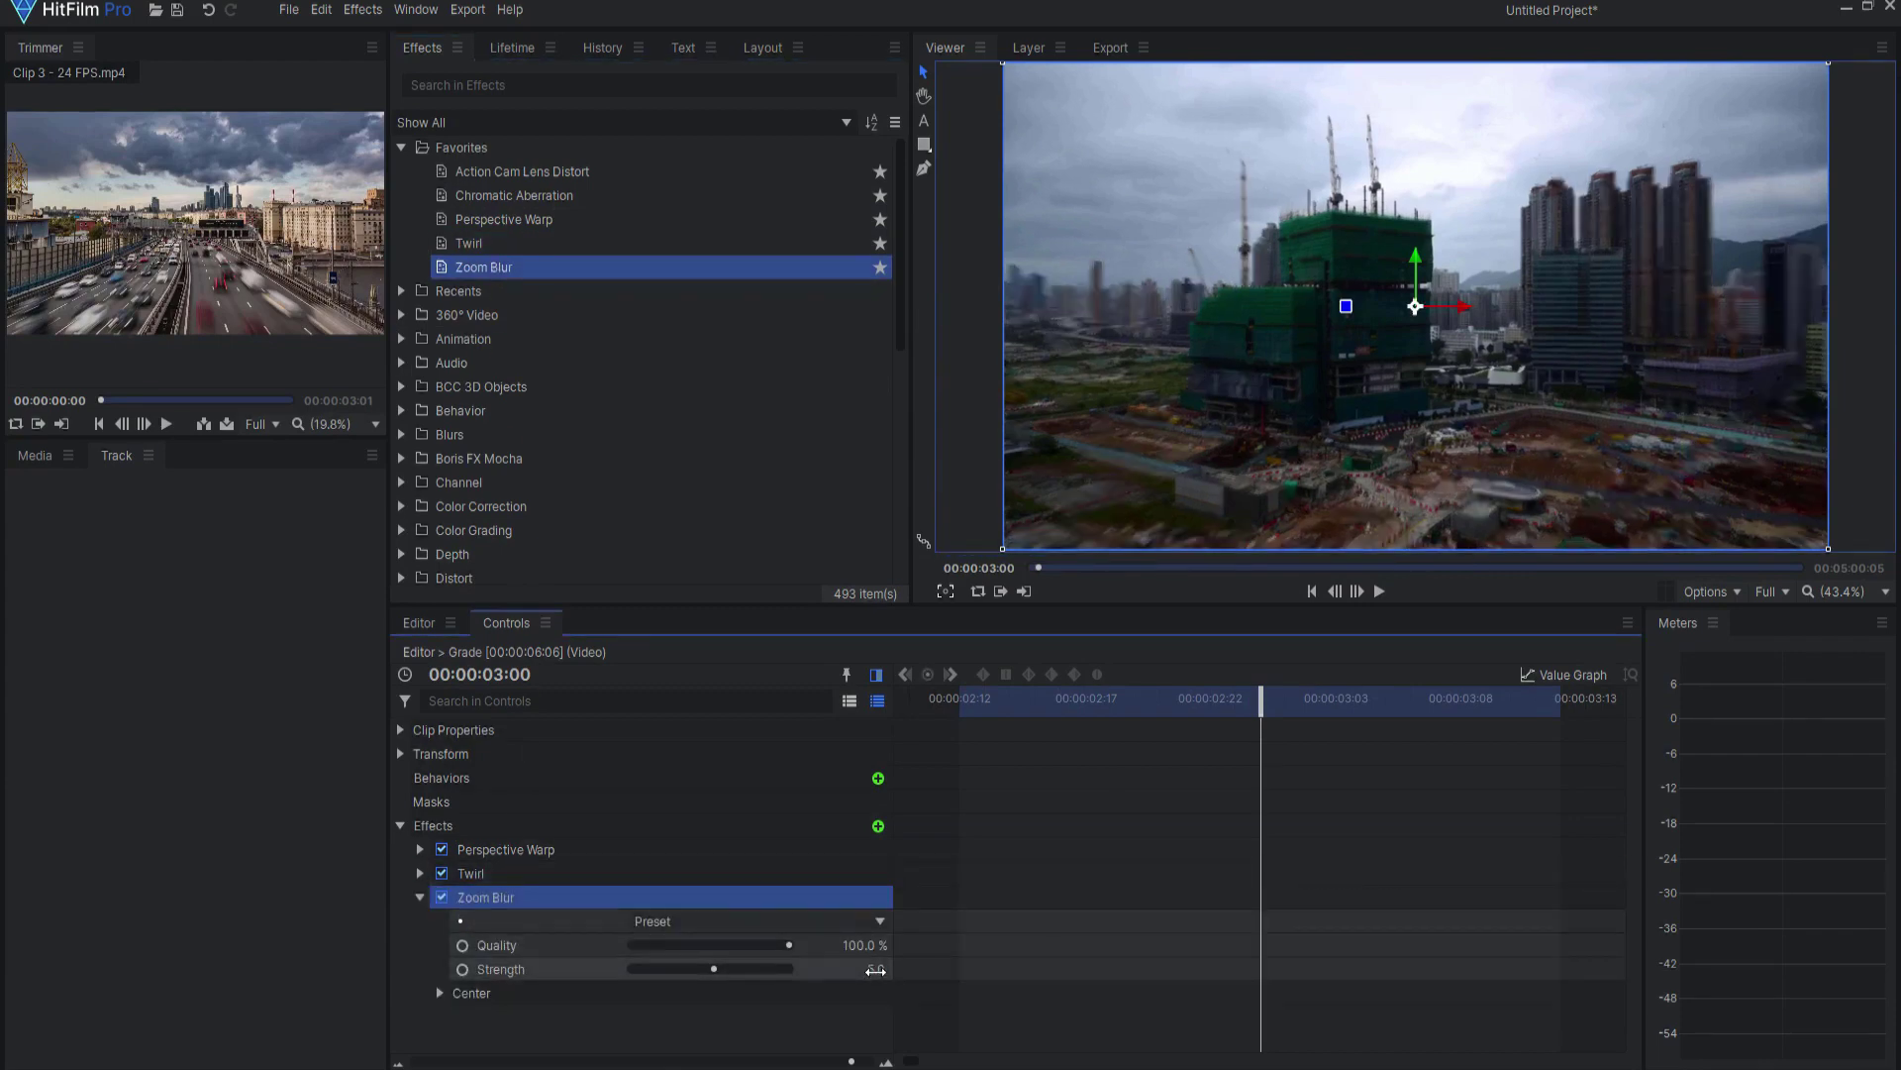
left_click_drag(873, 970, 870, 970)
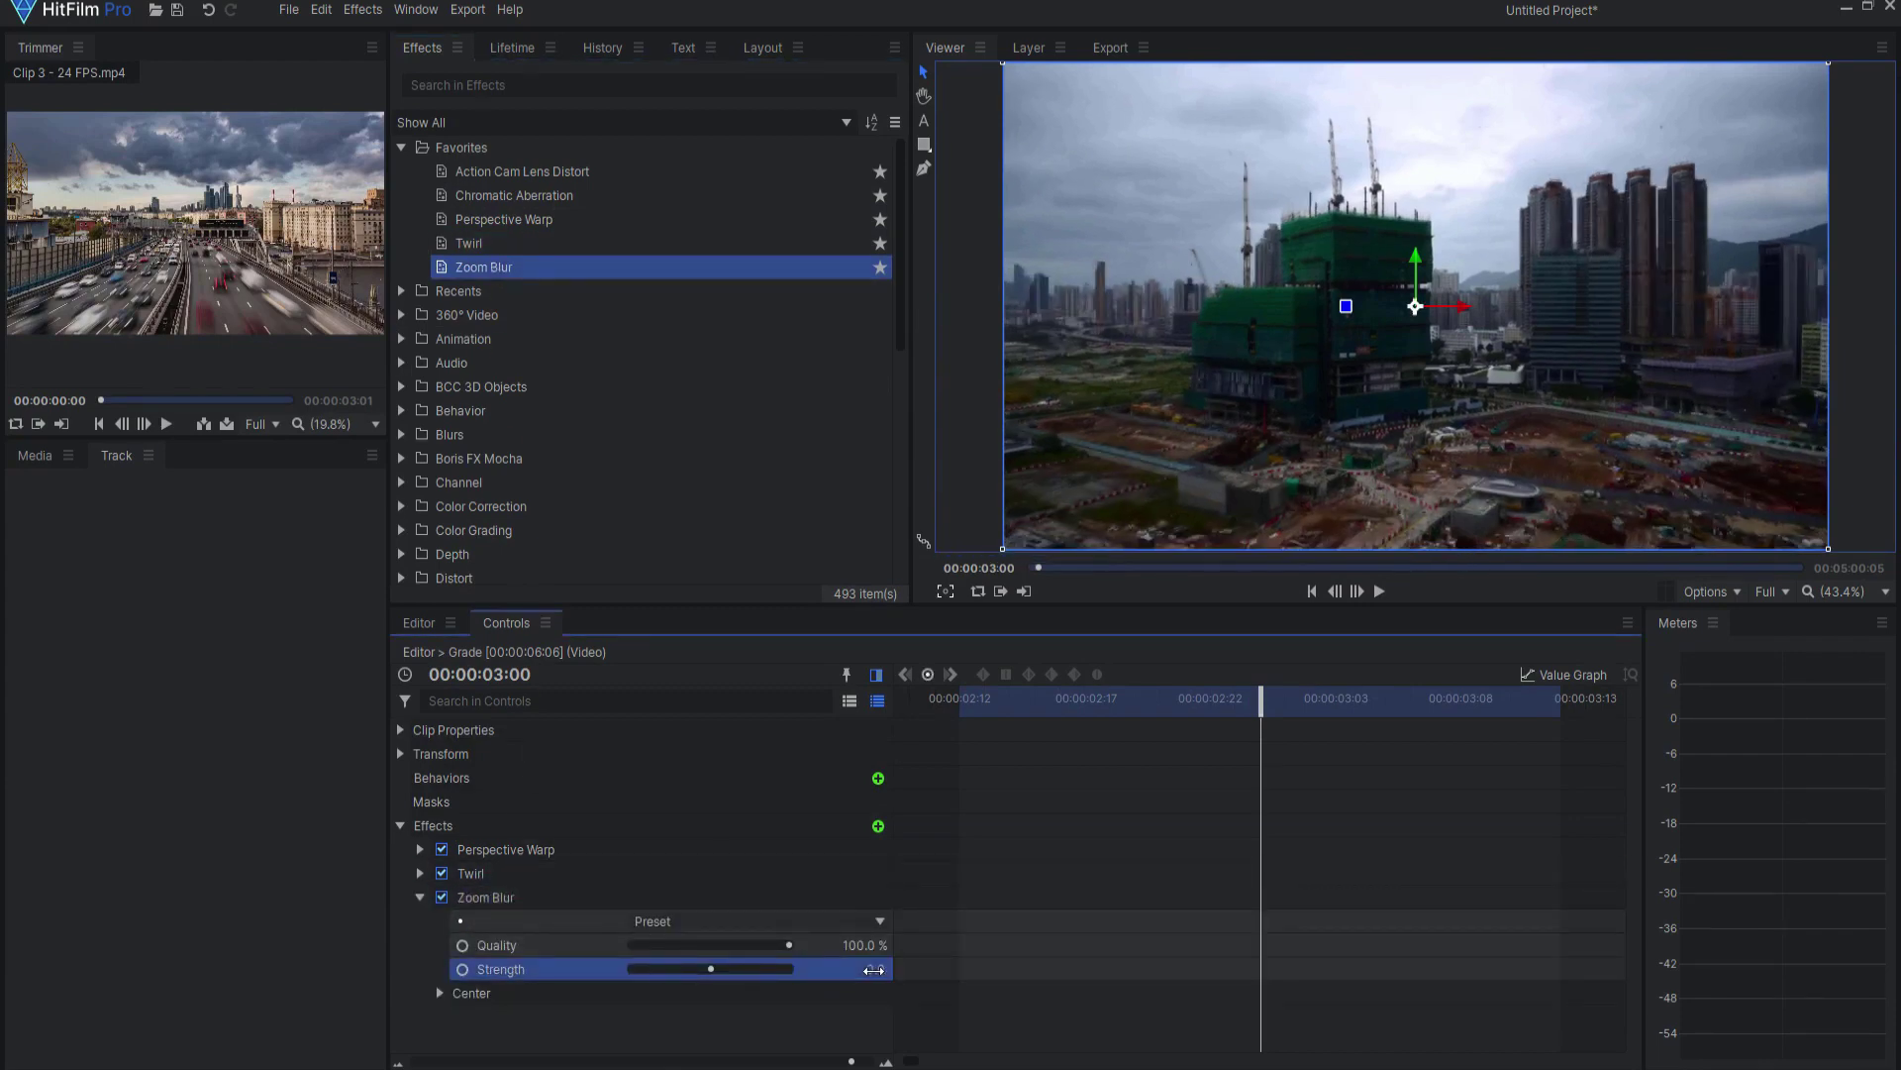
left_click(420, 897)
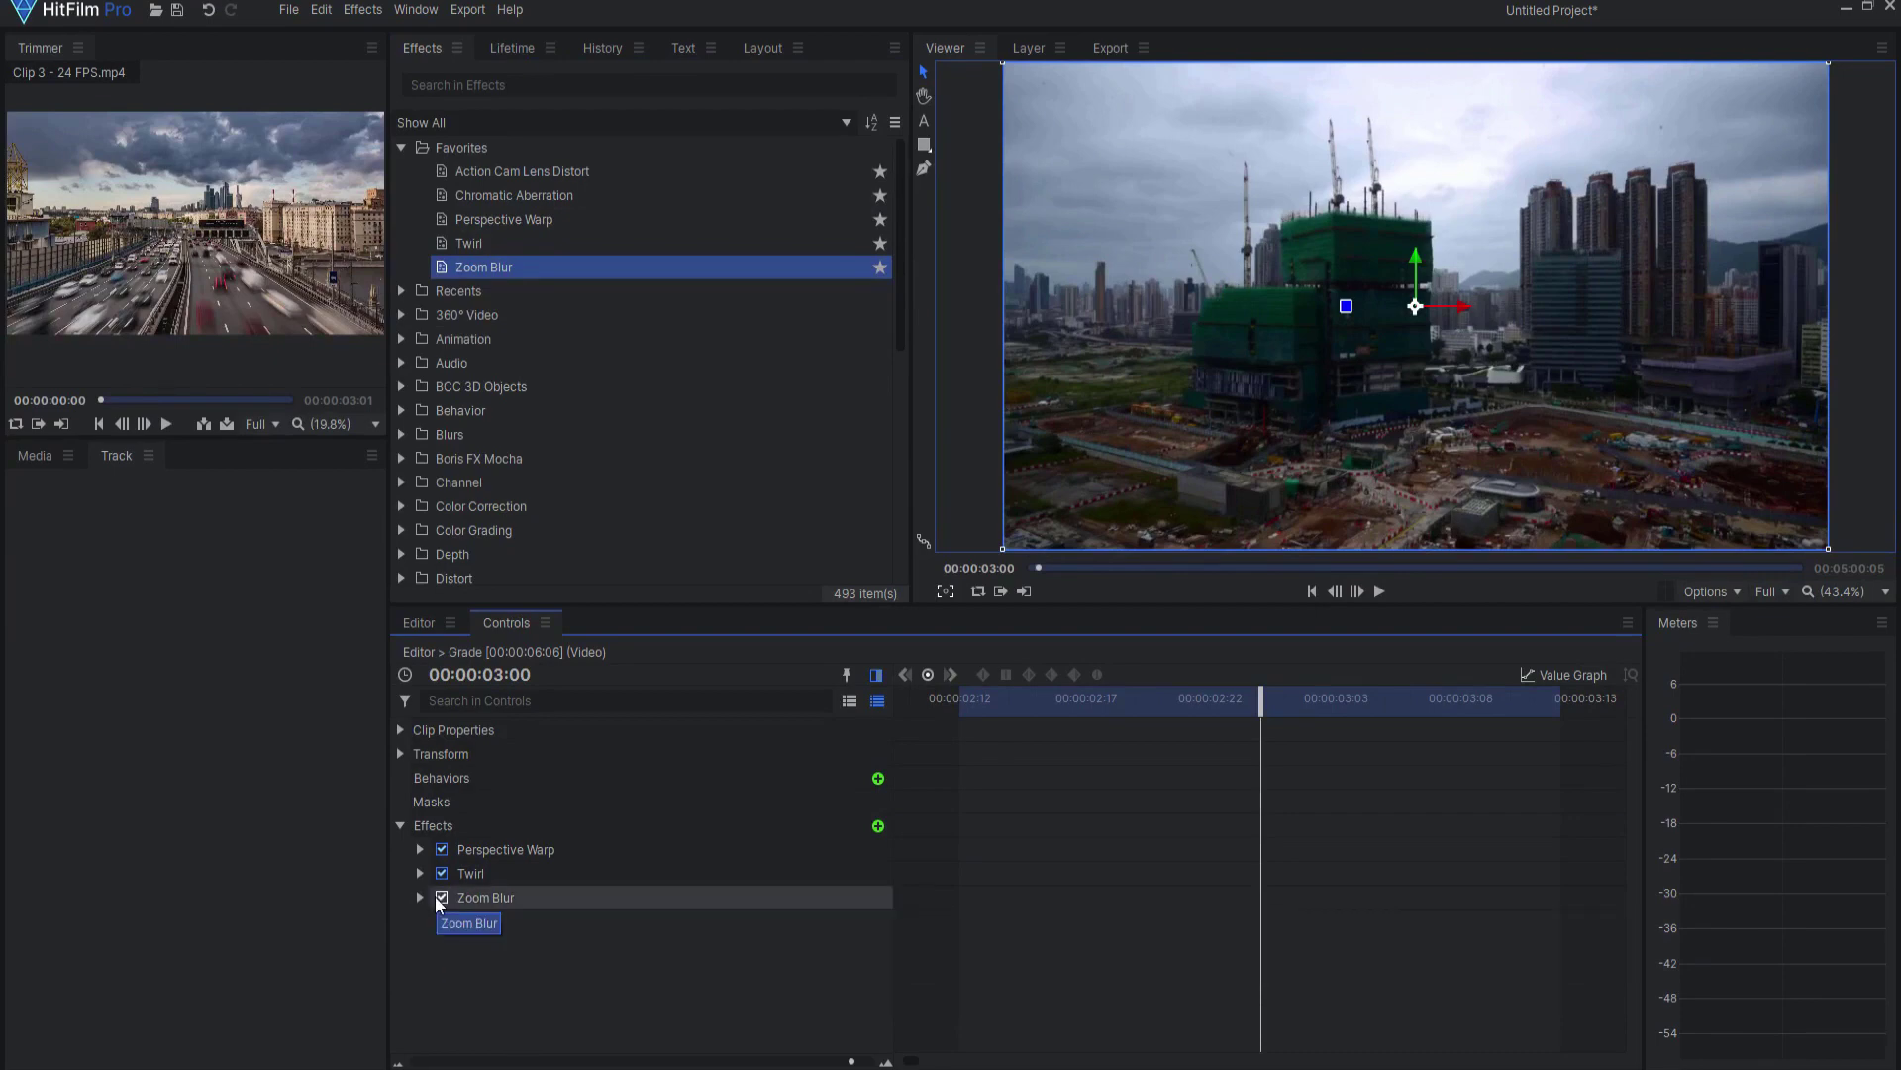
Step: Apply Action Cam Lens Distort and Chromatic Aberration to the grade clip, below Zoom Blur in that order
left_click(516, 175)
left_click_drag(516, 180, 541, 910)
left_click(420, 921)
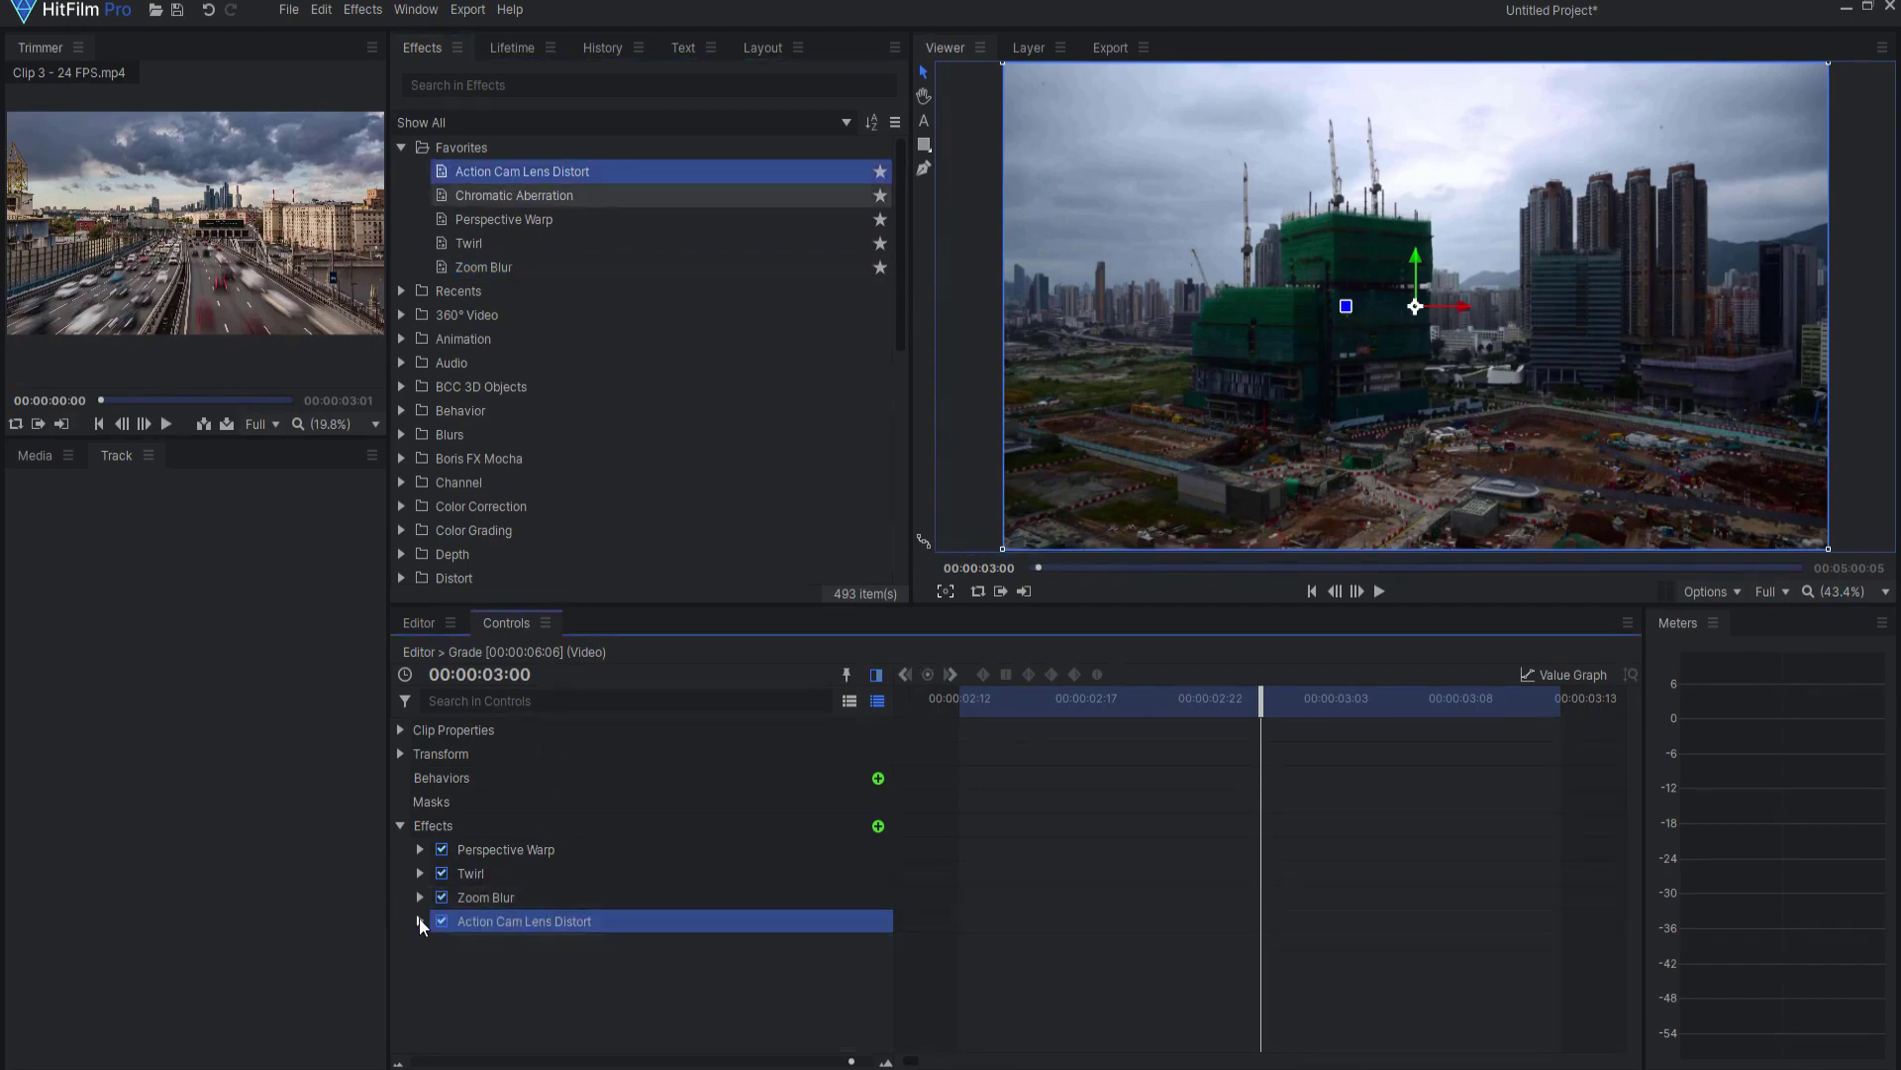
left_click_drag(503, 199, 570, 946)
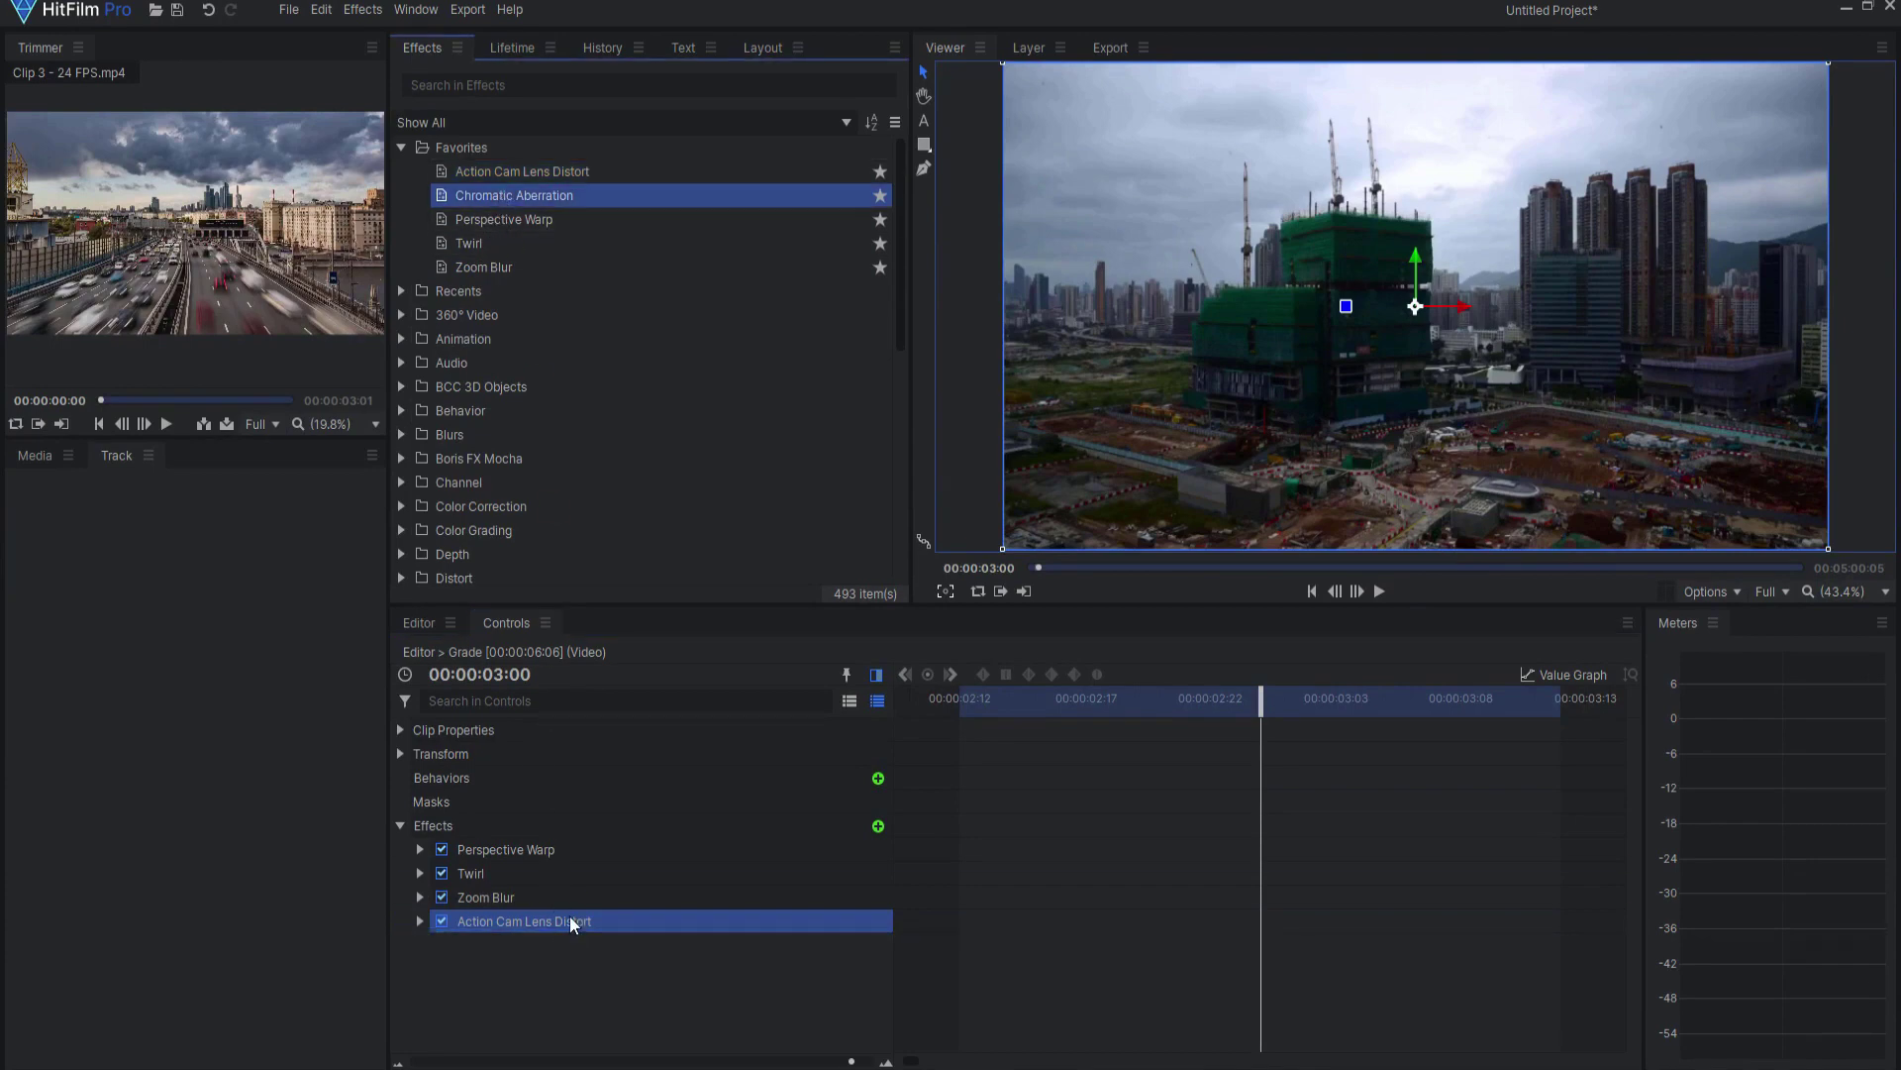
left_click(420, 944)
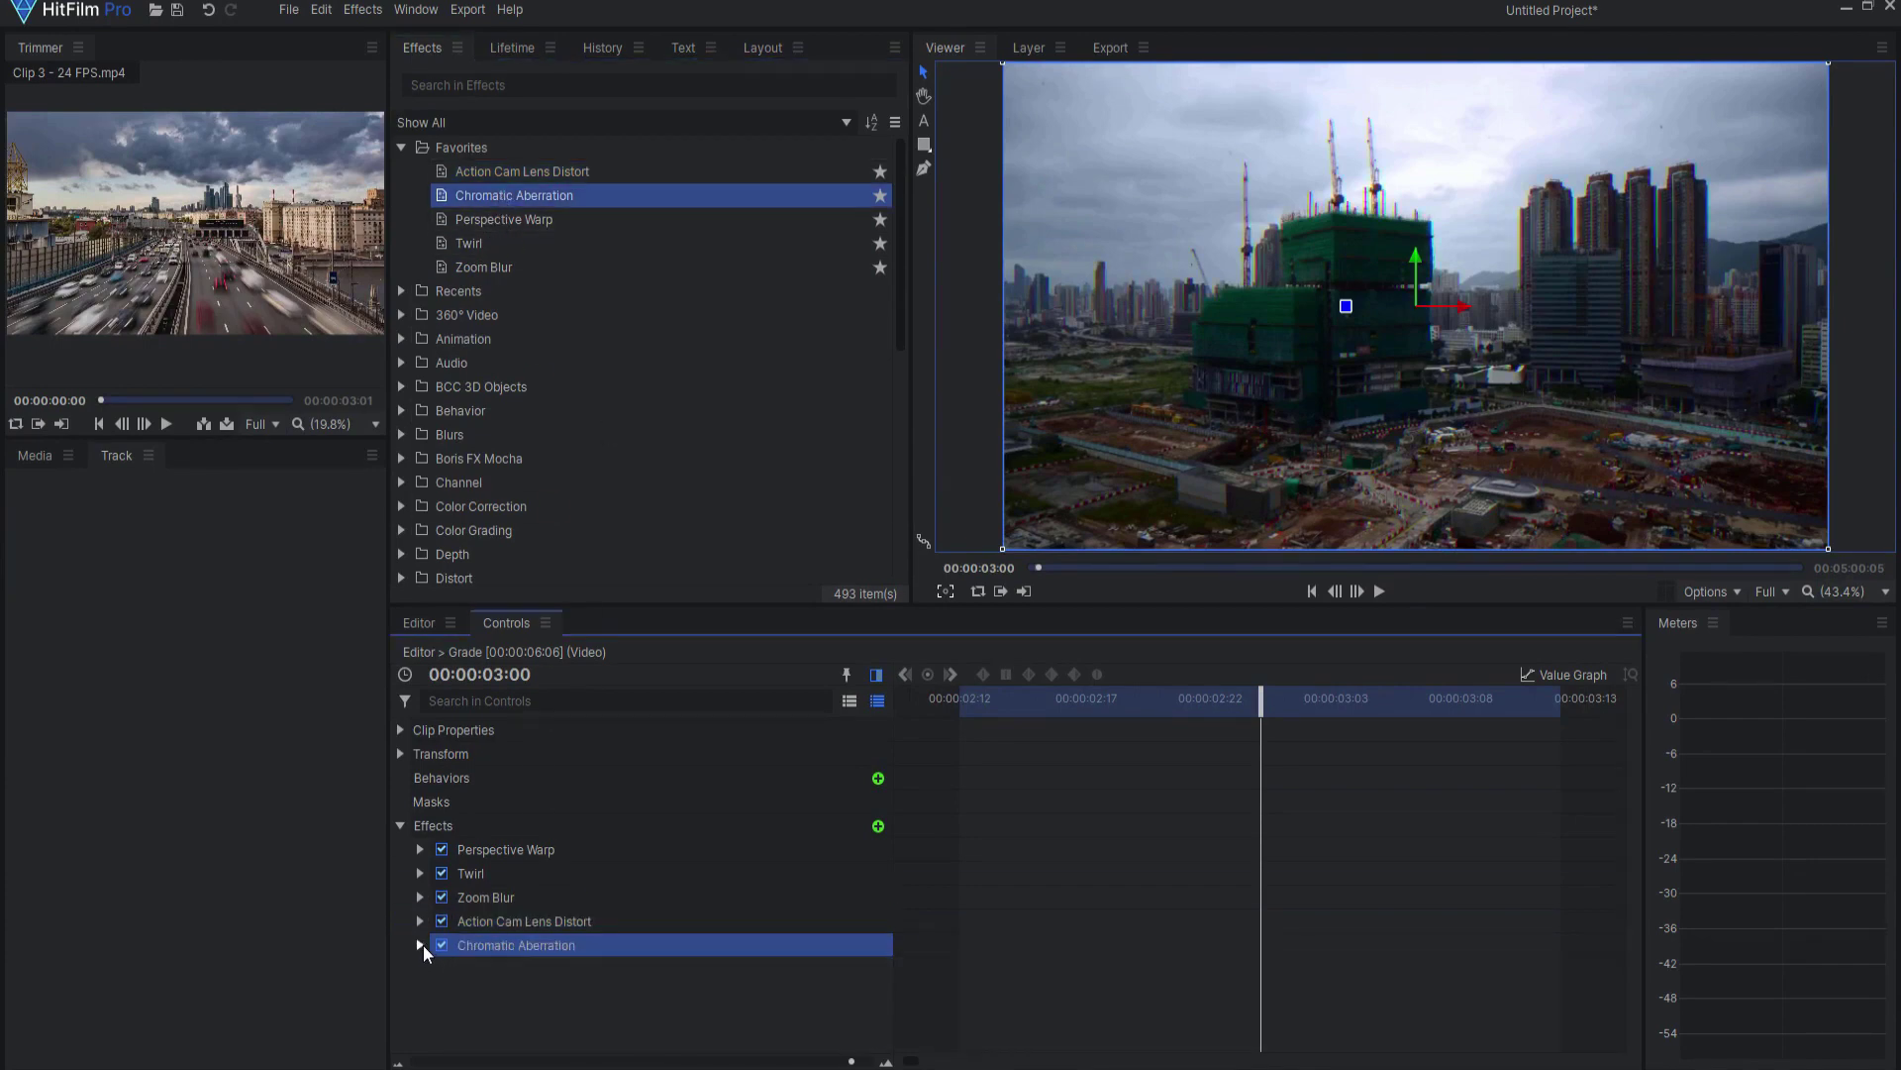
Step: Enable keyframing for Perspective Warp's Z Dist with a first keyframe at 00:00:02:18
left_click(538, 848)
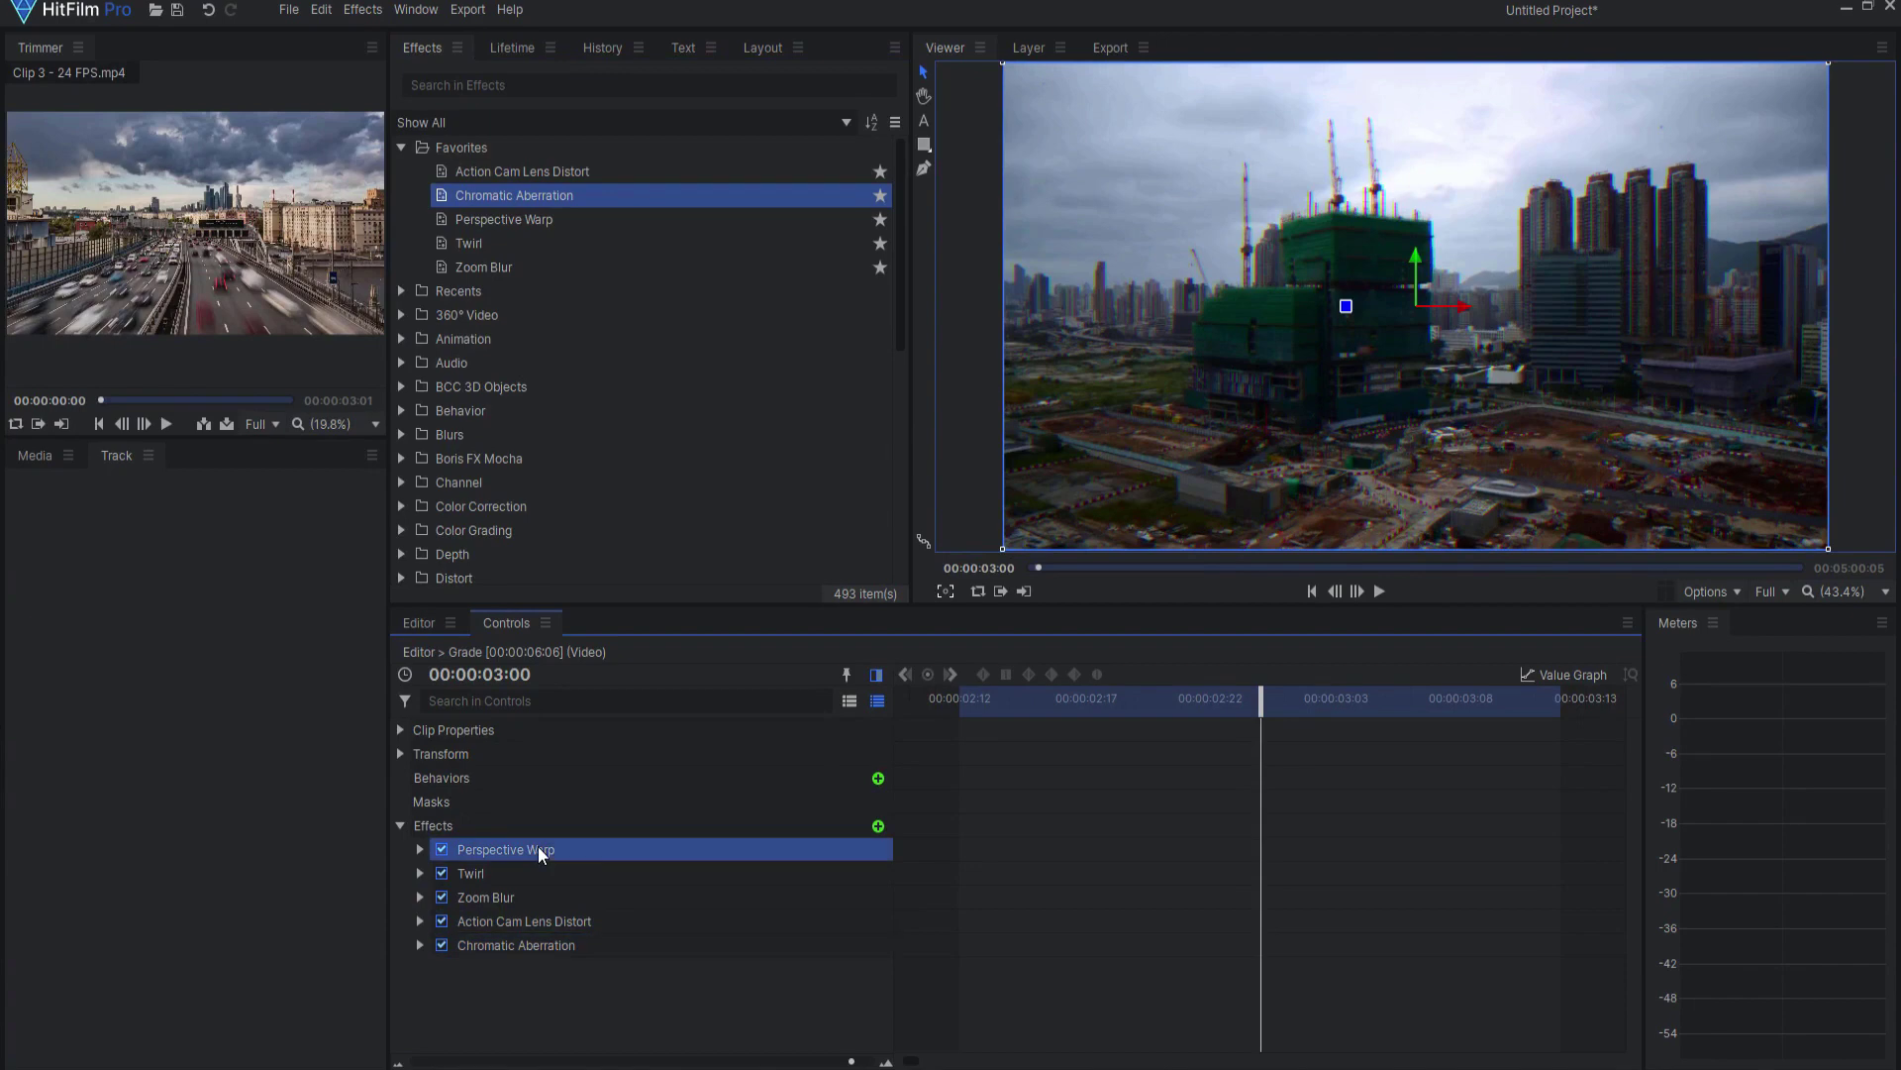
left_click(420, 849)
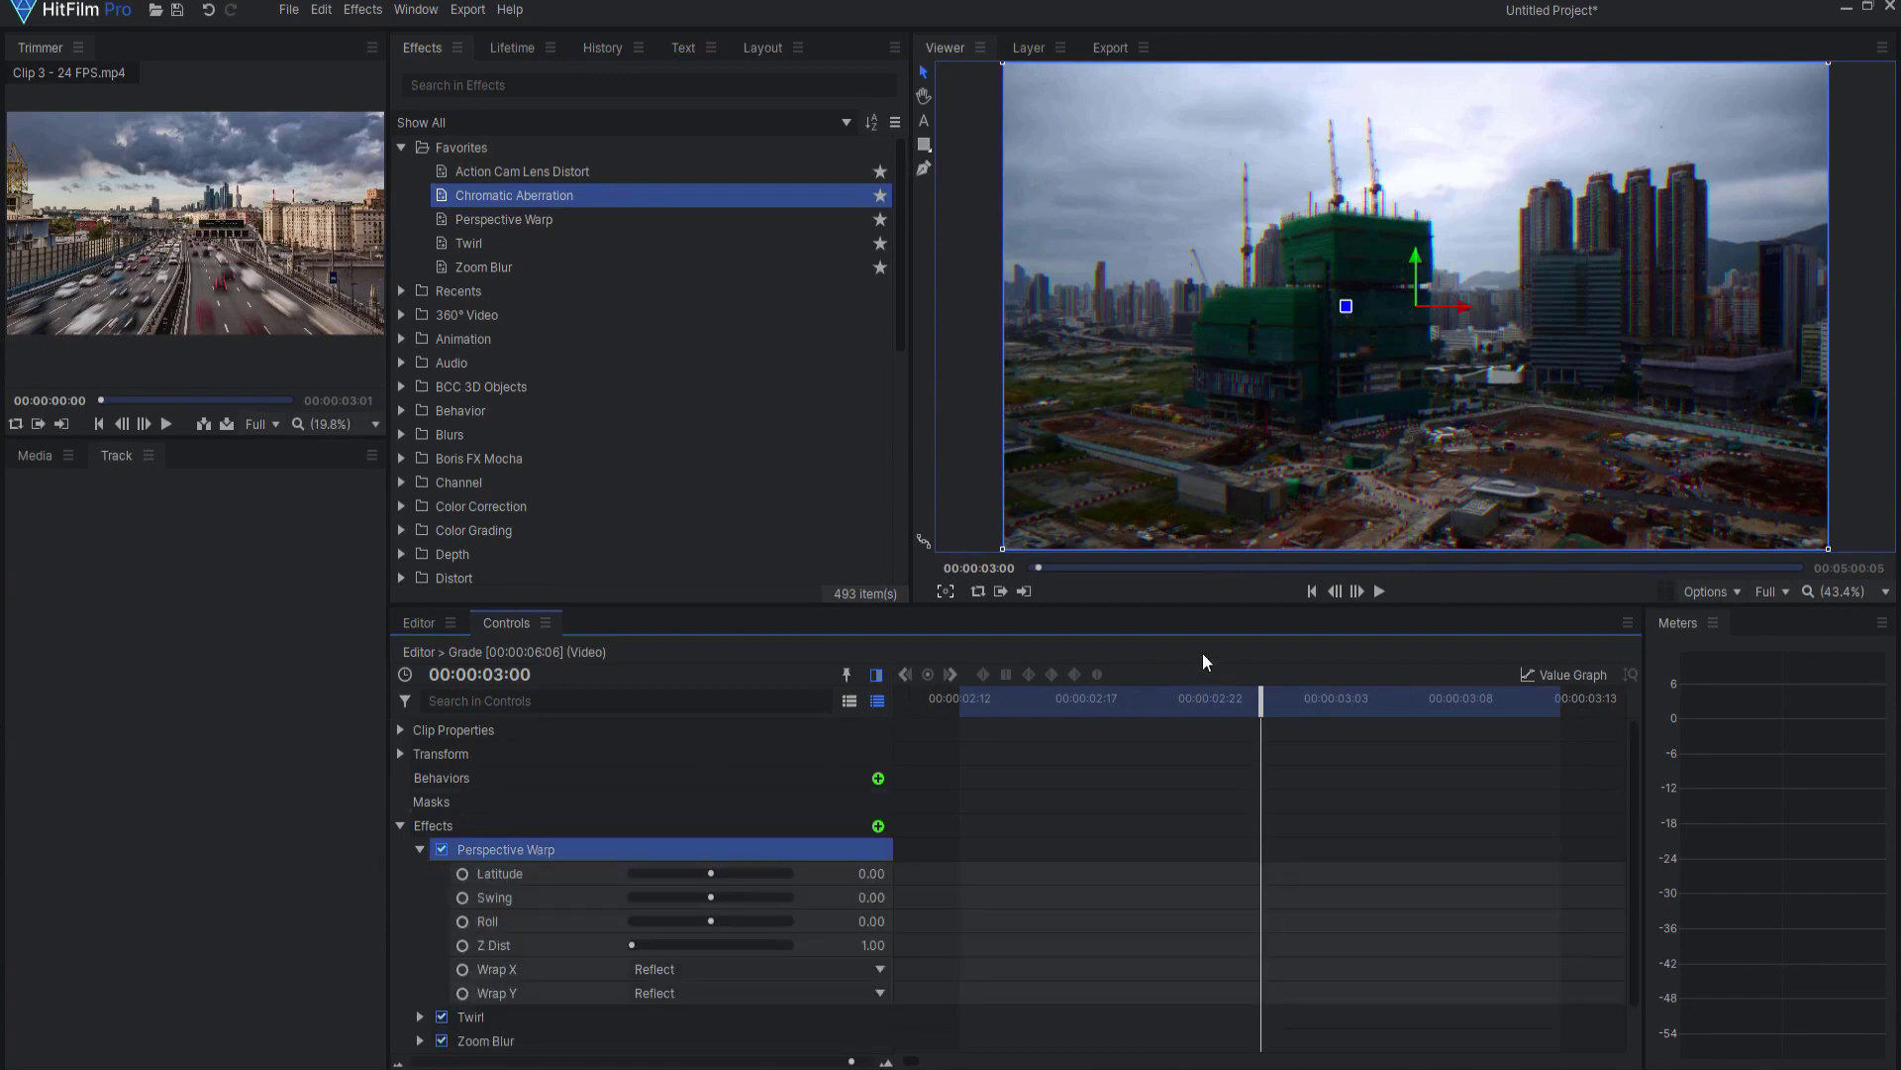
left_click_drag(1254, 698, 1113, 731)
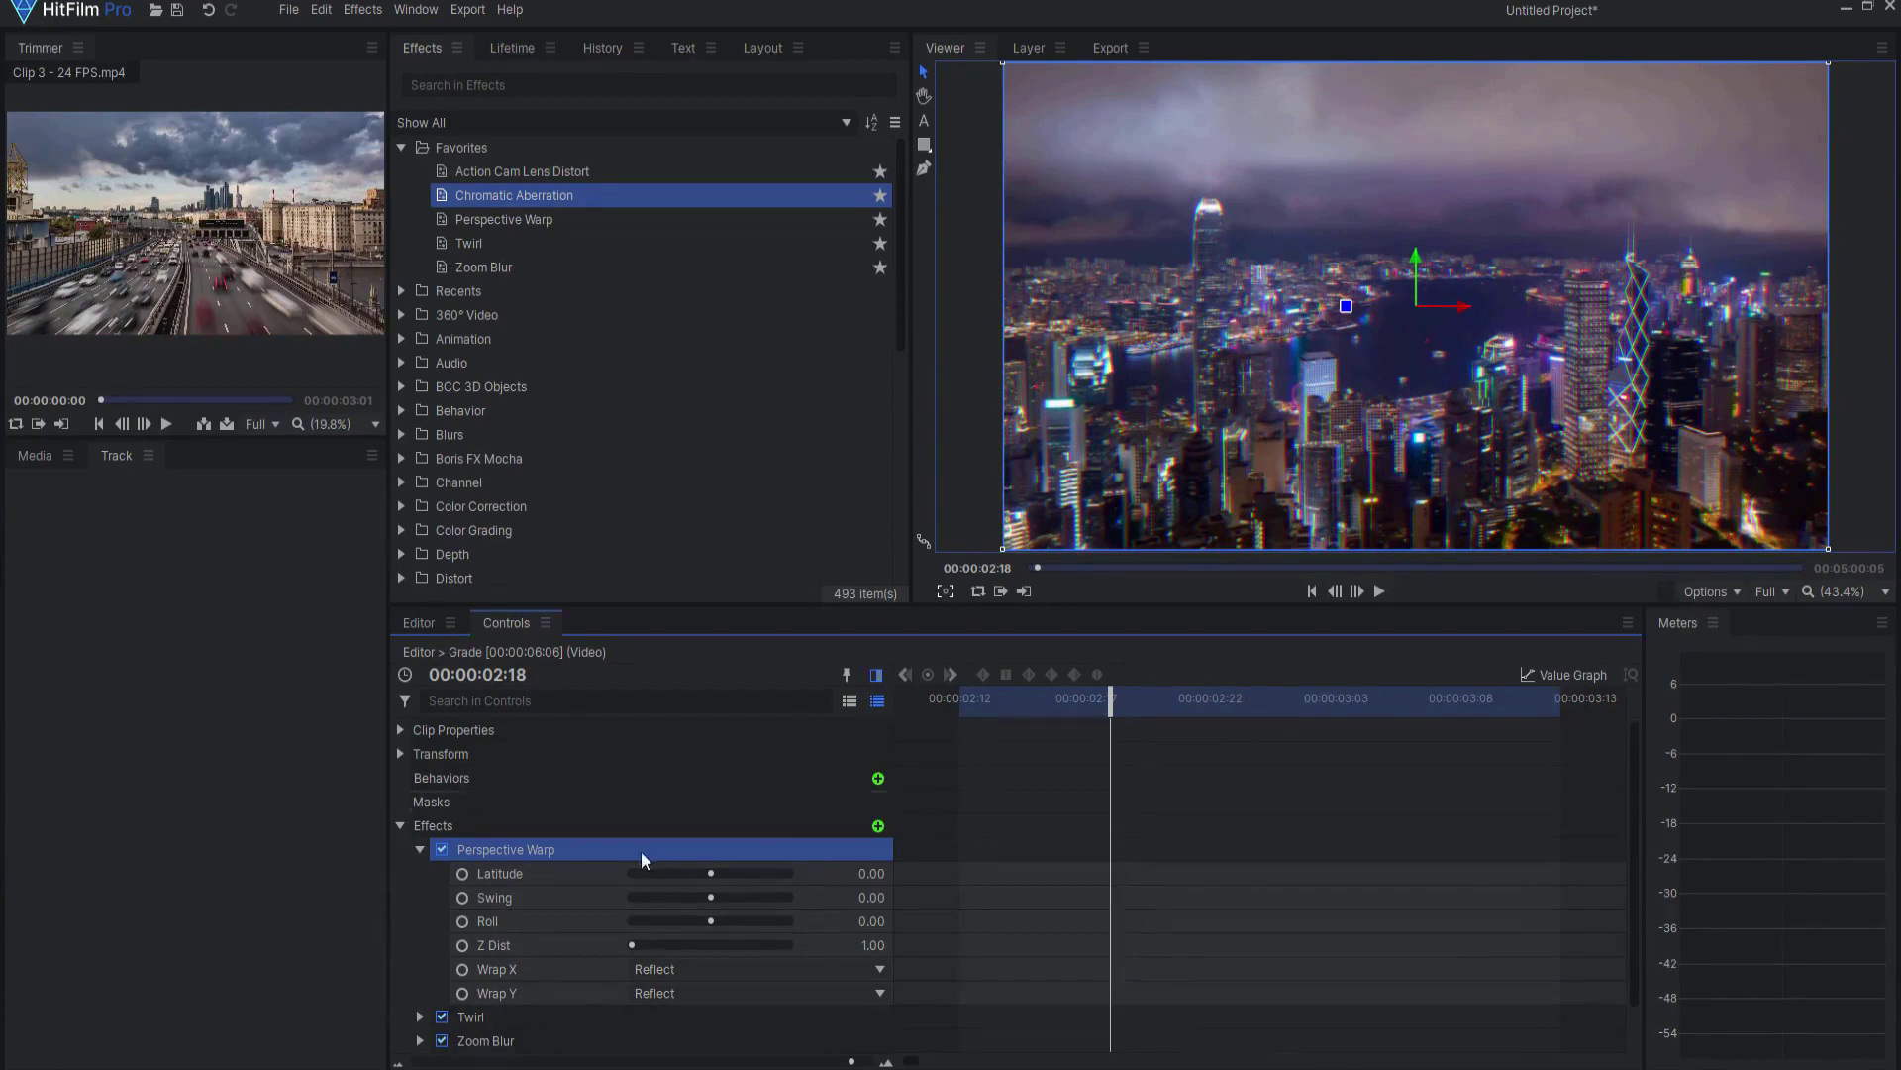
left_click(462, 945)
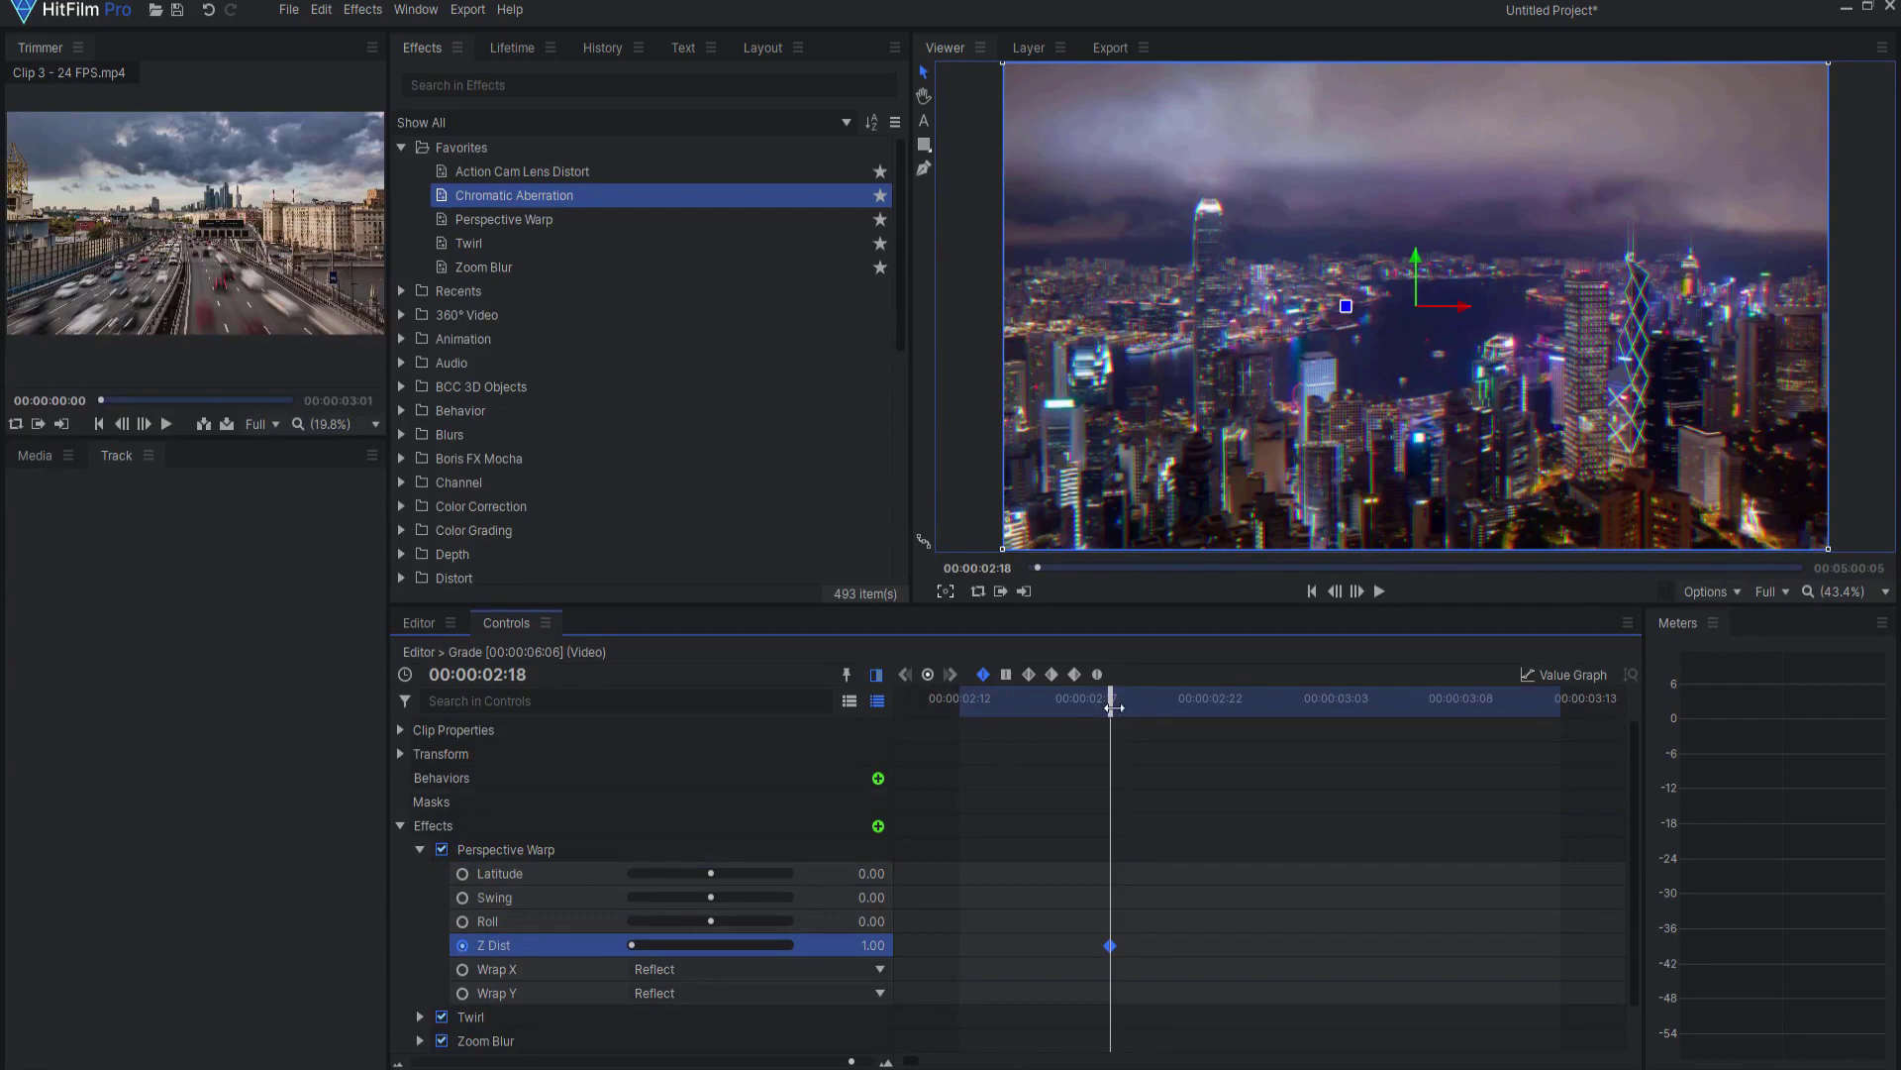
Step: Set Perspective Warp's Z Dist to 5 at 00:00:02:23 as a second keyframe
left_click_drag(1122, 704, 1244, 701)
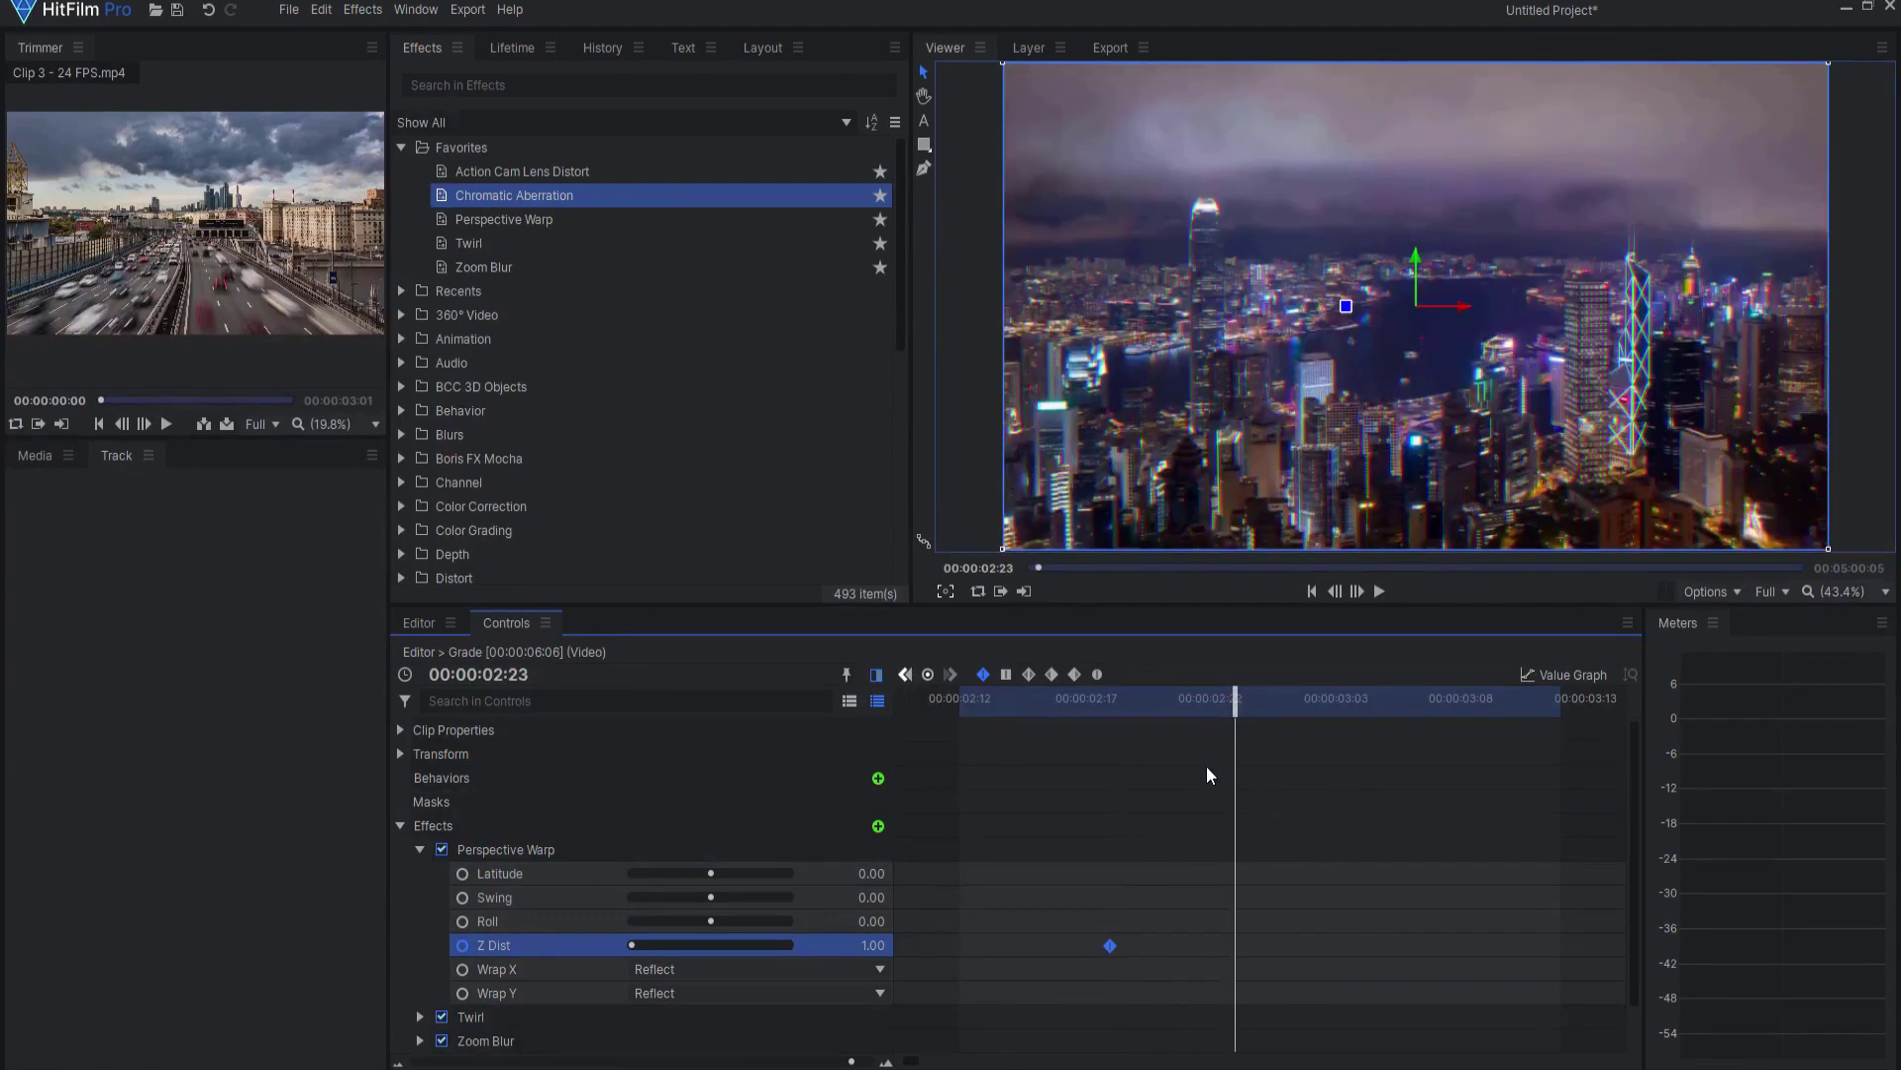
left_click(877, 946)
type("5")
key("Return")
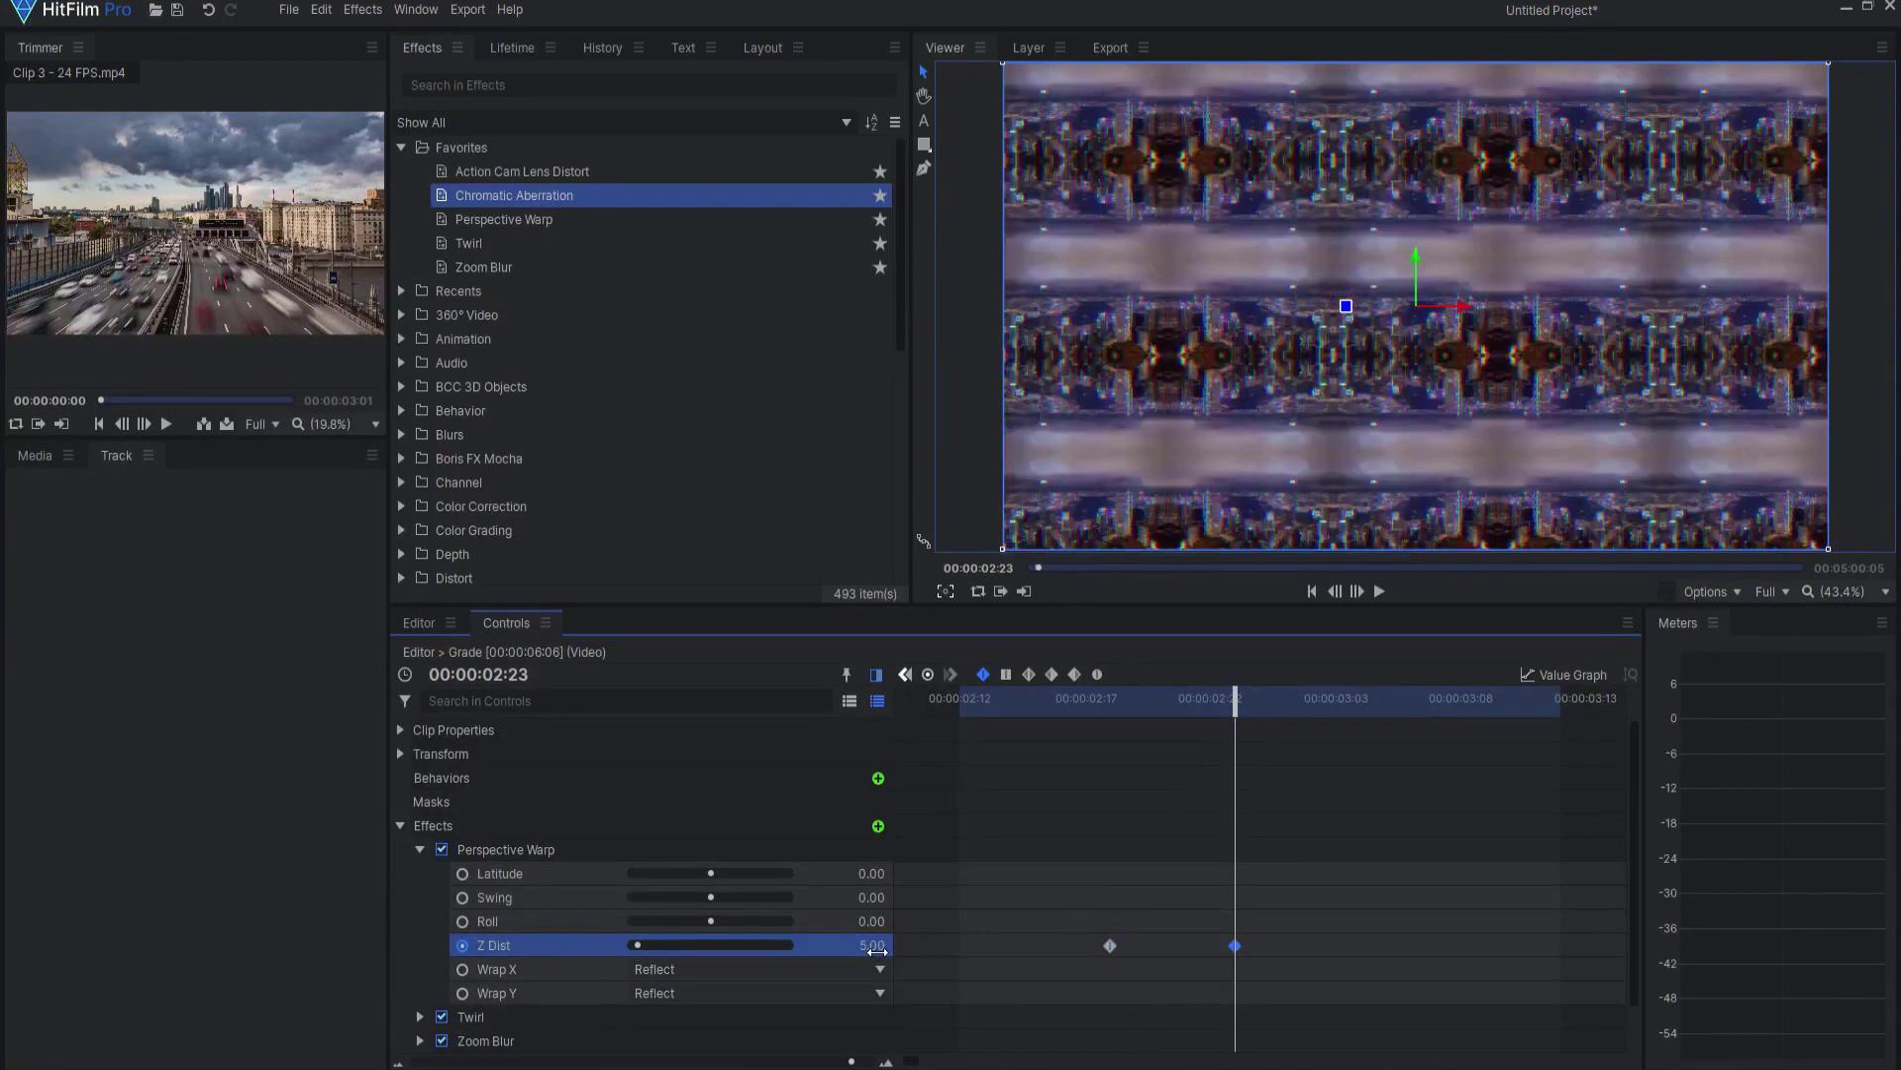
Step: Set Perspective Warp's Z Dist to 0.2 at 00:00:03:00 as a third keyframe
left_click_drag(1233, 701, 1260, 701)
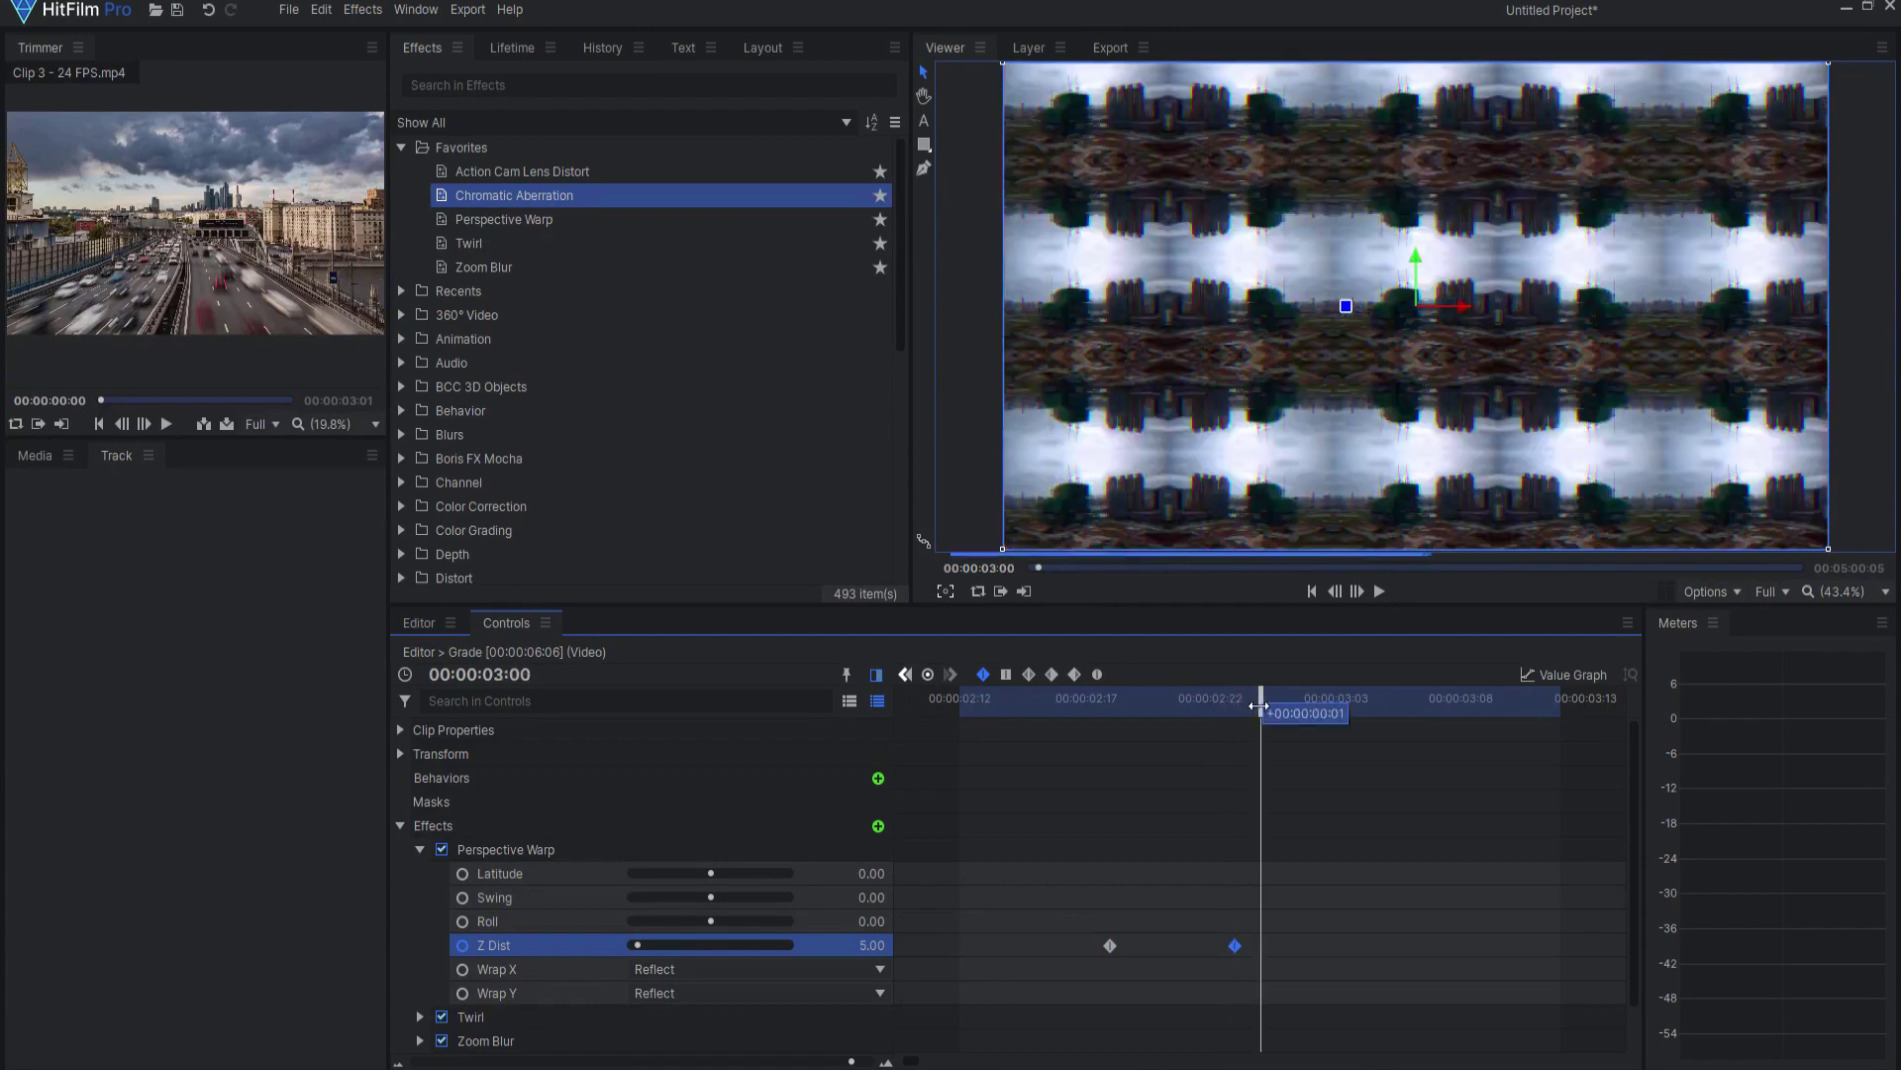
left_click(875, 946)
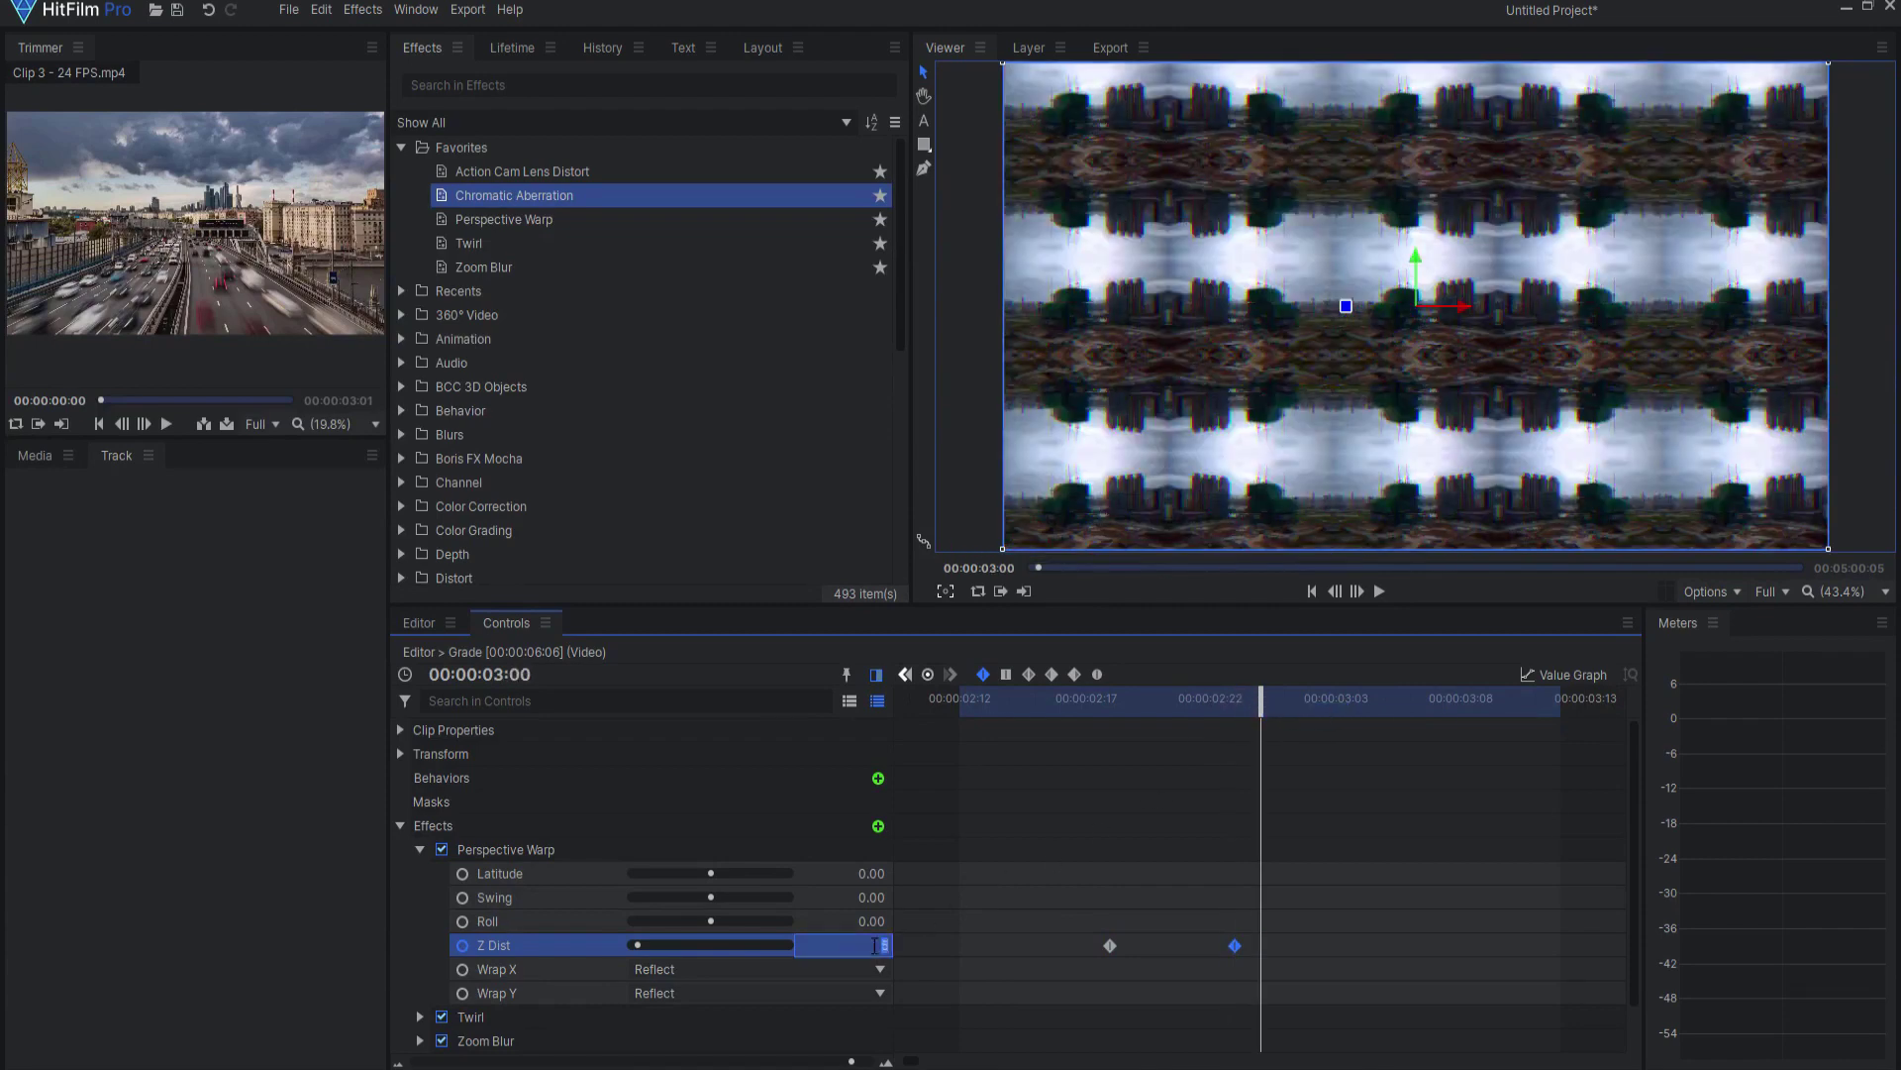
type(".2")
key("Return")
Step: Set Perspective Warp's Z Dist to 1 at 00:00:03:06 as the fourth keyframe
left_click_drag(1261, 701, 1406, 701)
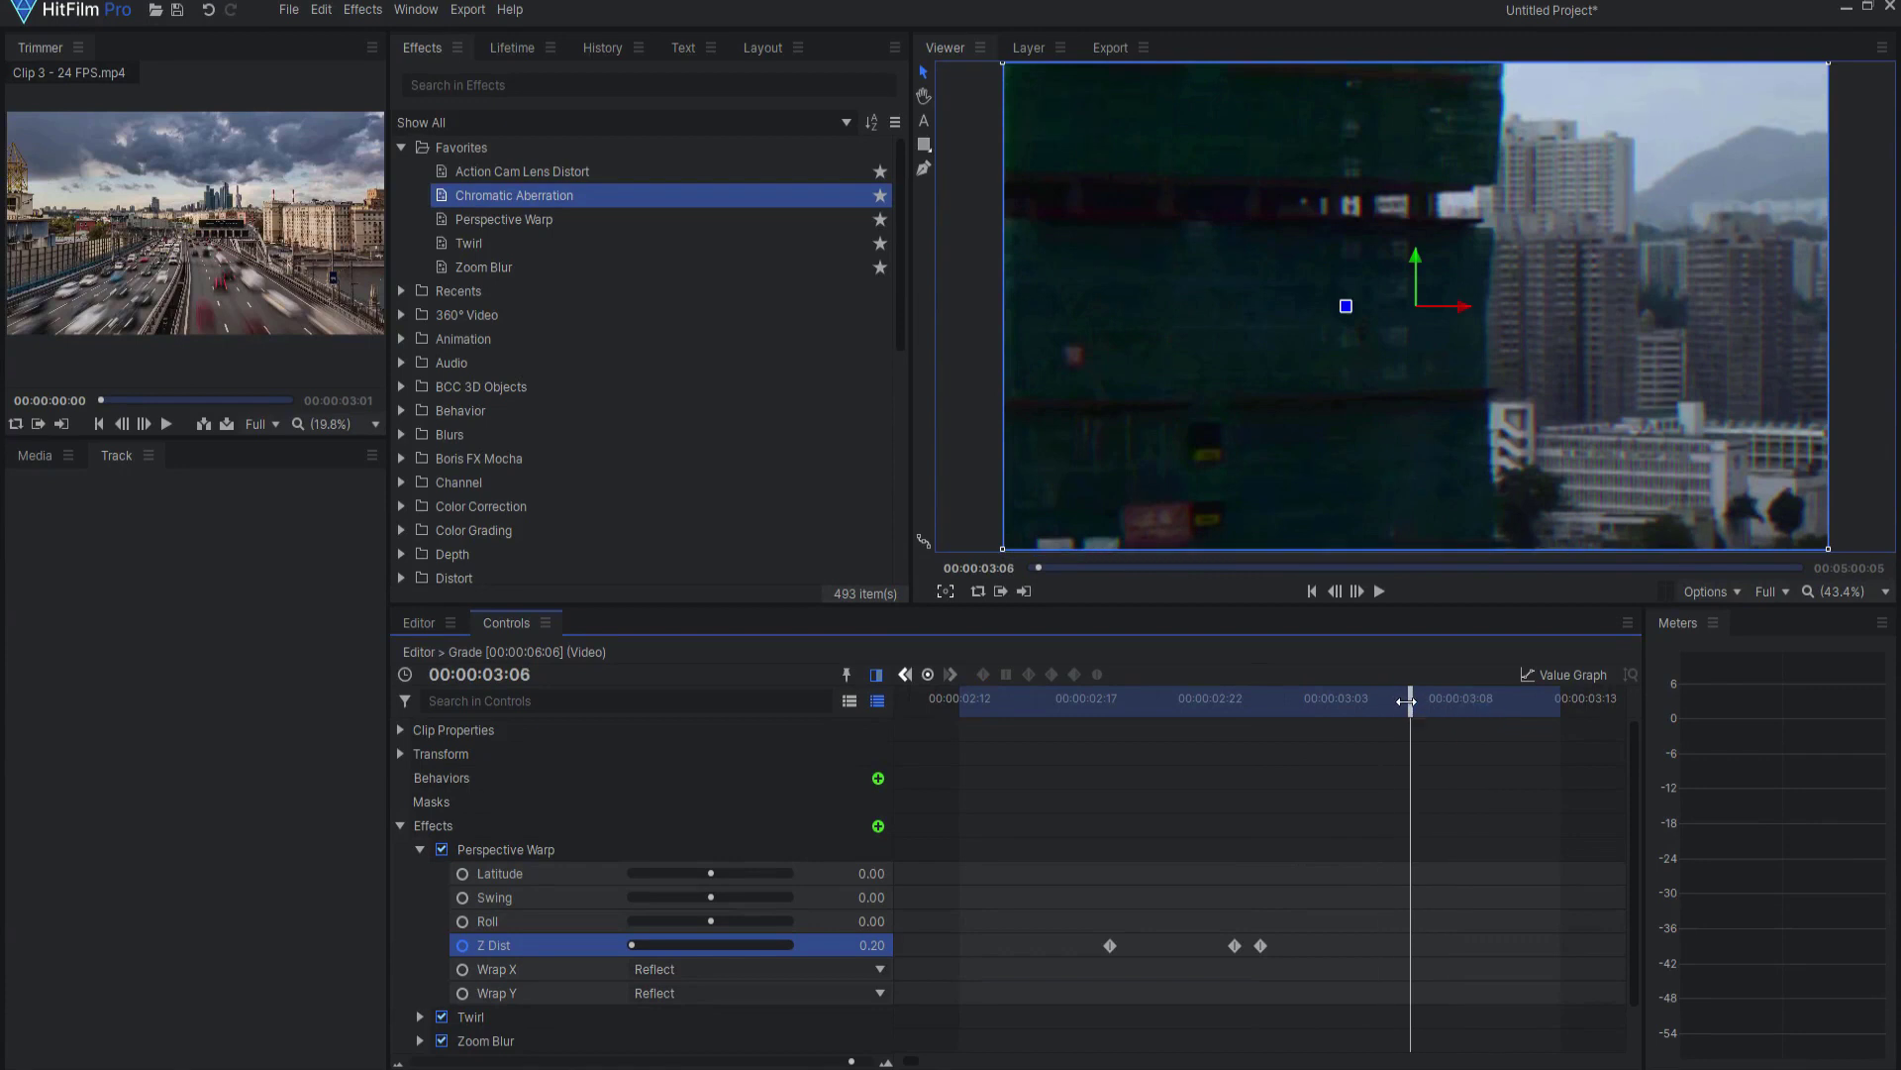
left_click(876, 946)
type("1")
key("Return")
Step: Preview the start of the warp, collapse the Perspective Warp settings and turn that effect off
left_click_drag(1074, 703, 1050, 787)
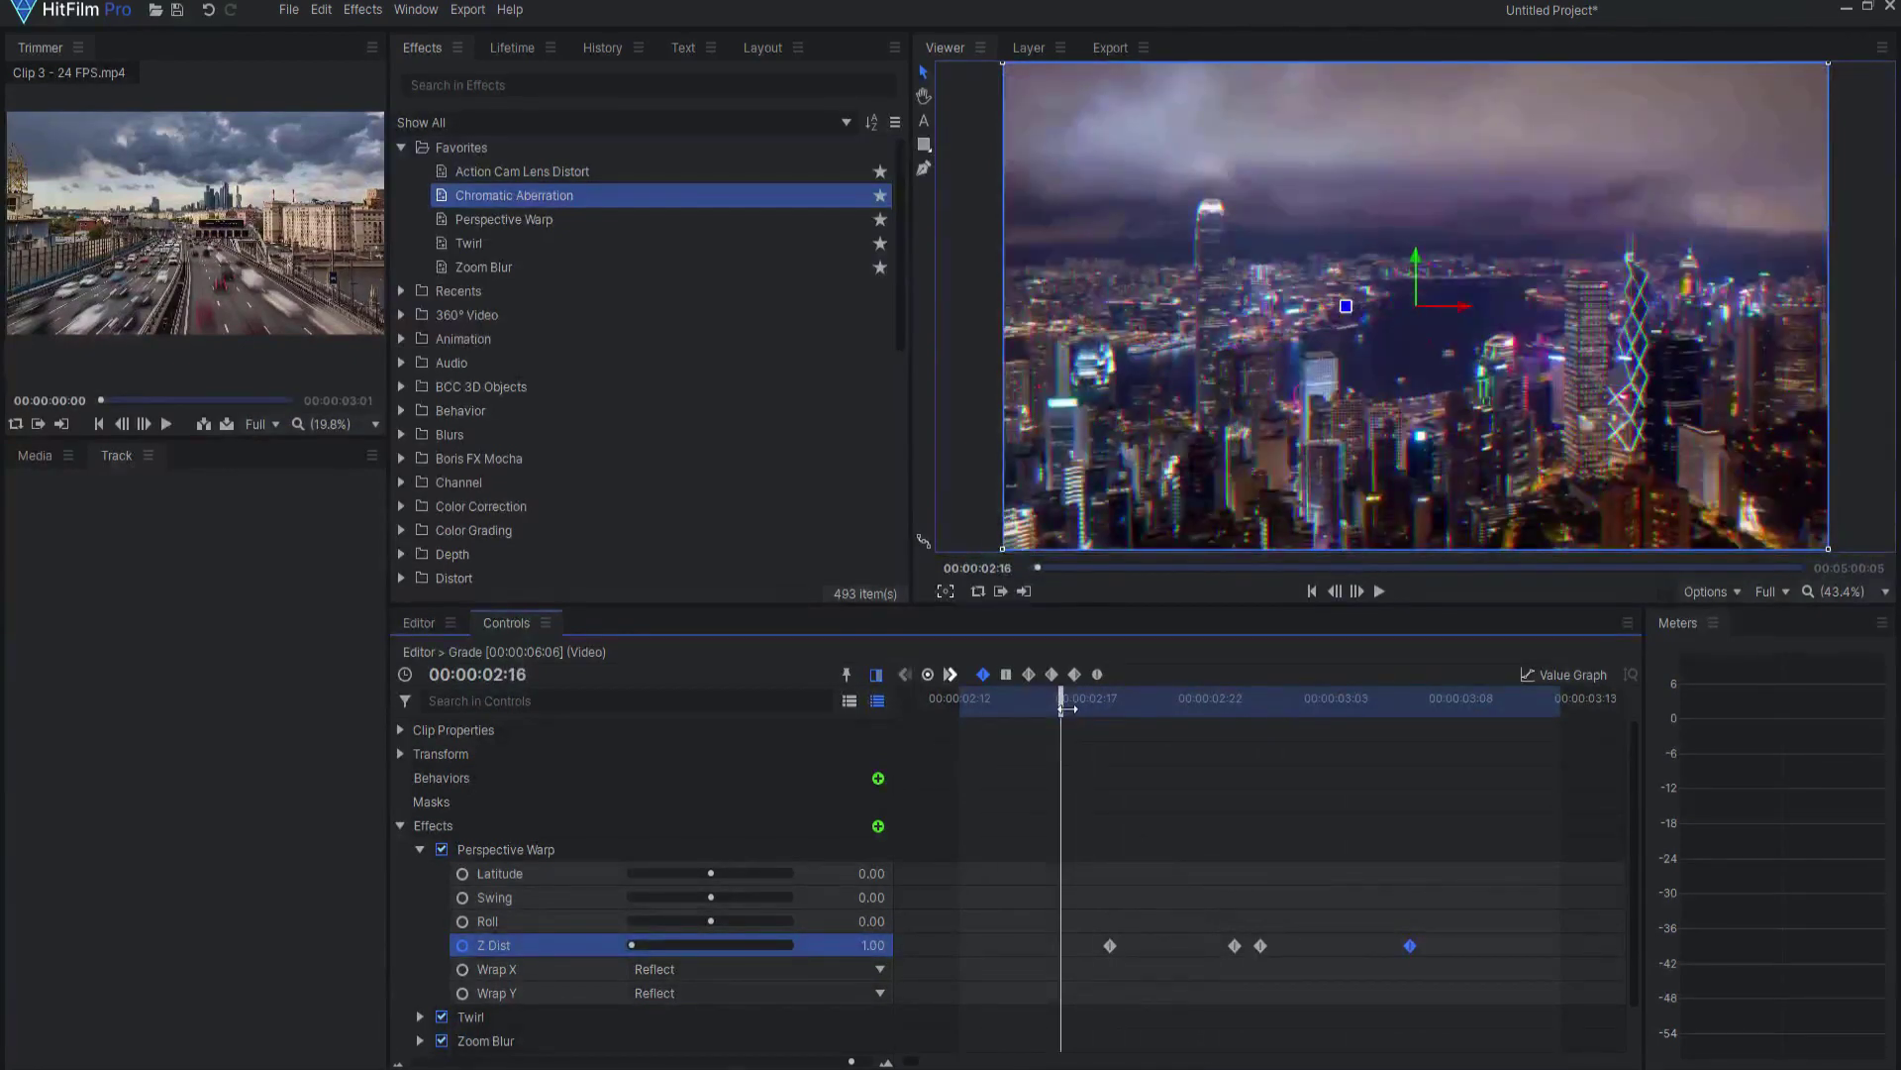
left_click_drag(1059, 700, 1083, 757)
left_click(420, 849)
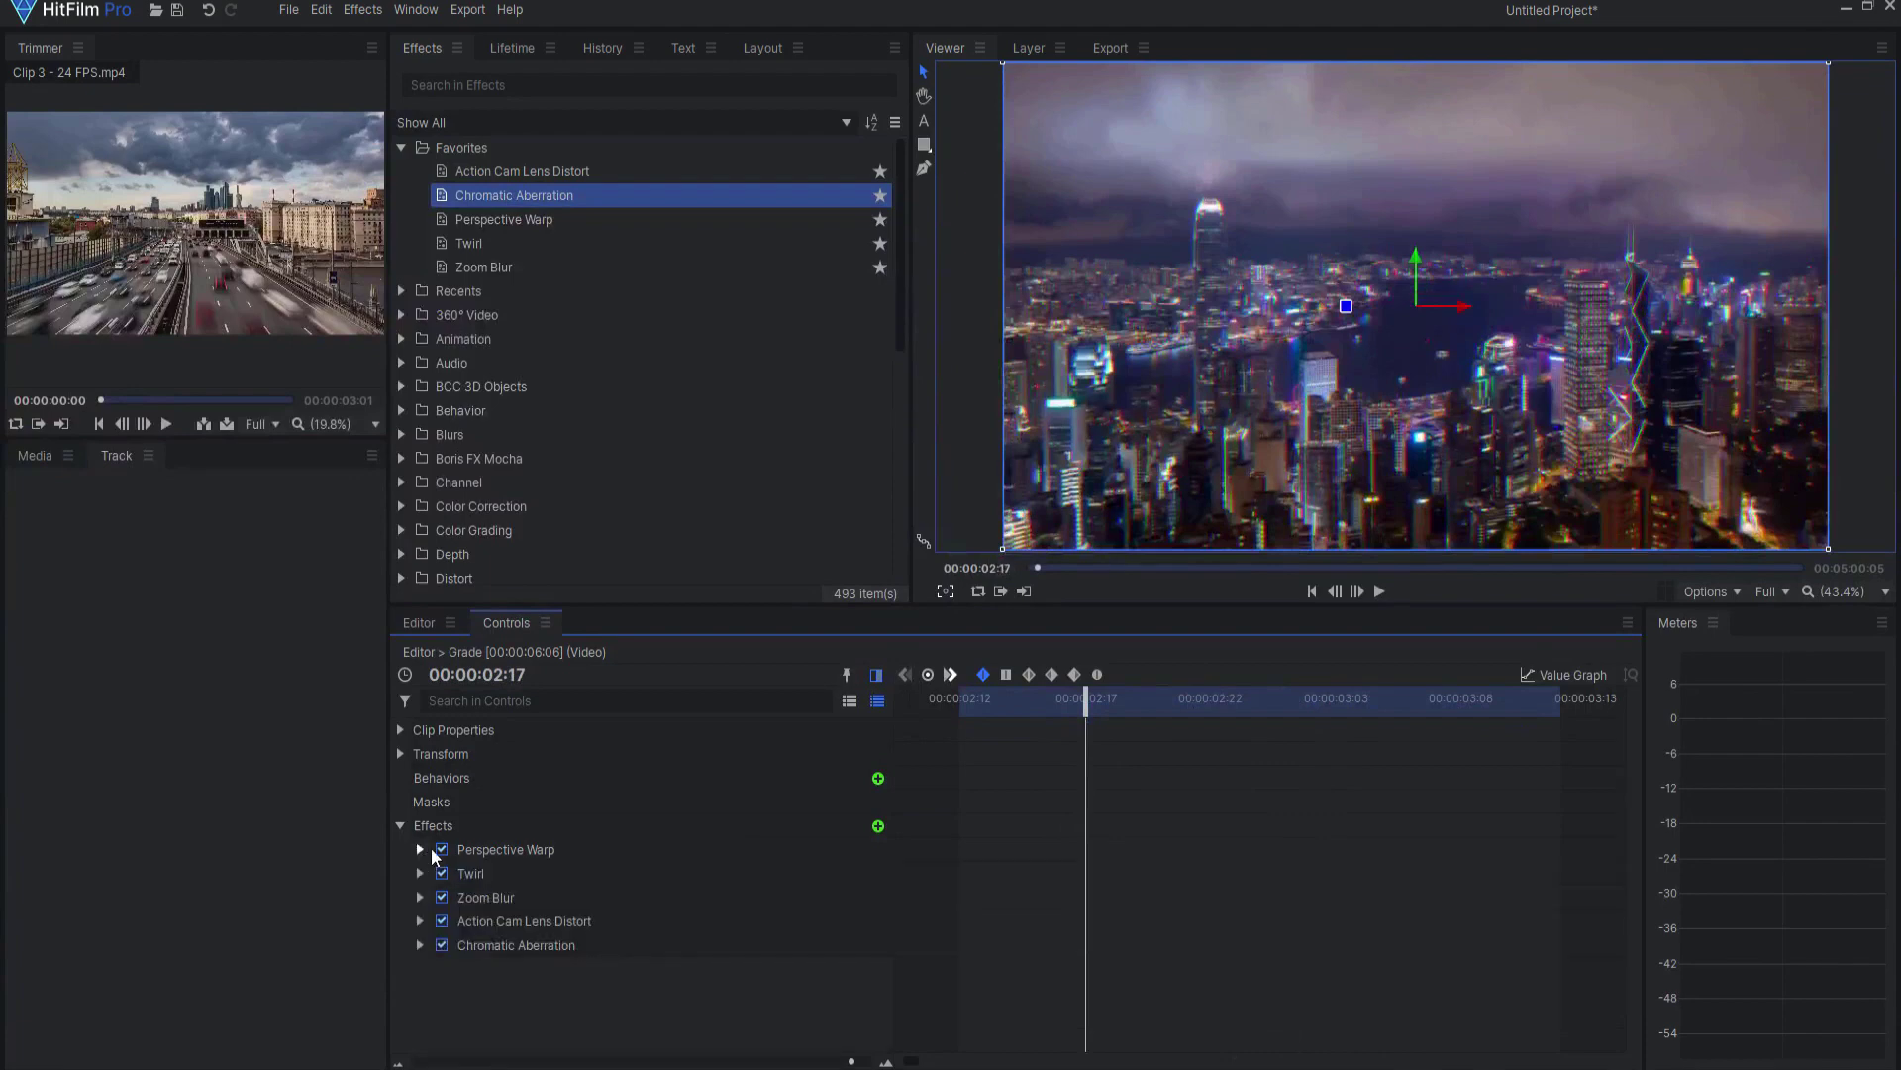
left_click(442, 850)
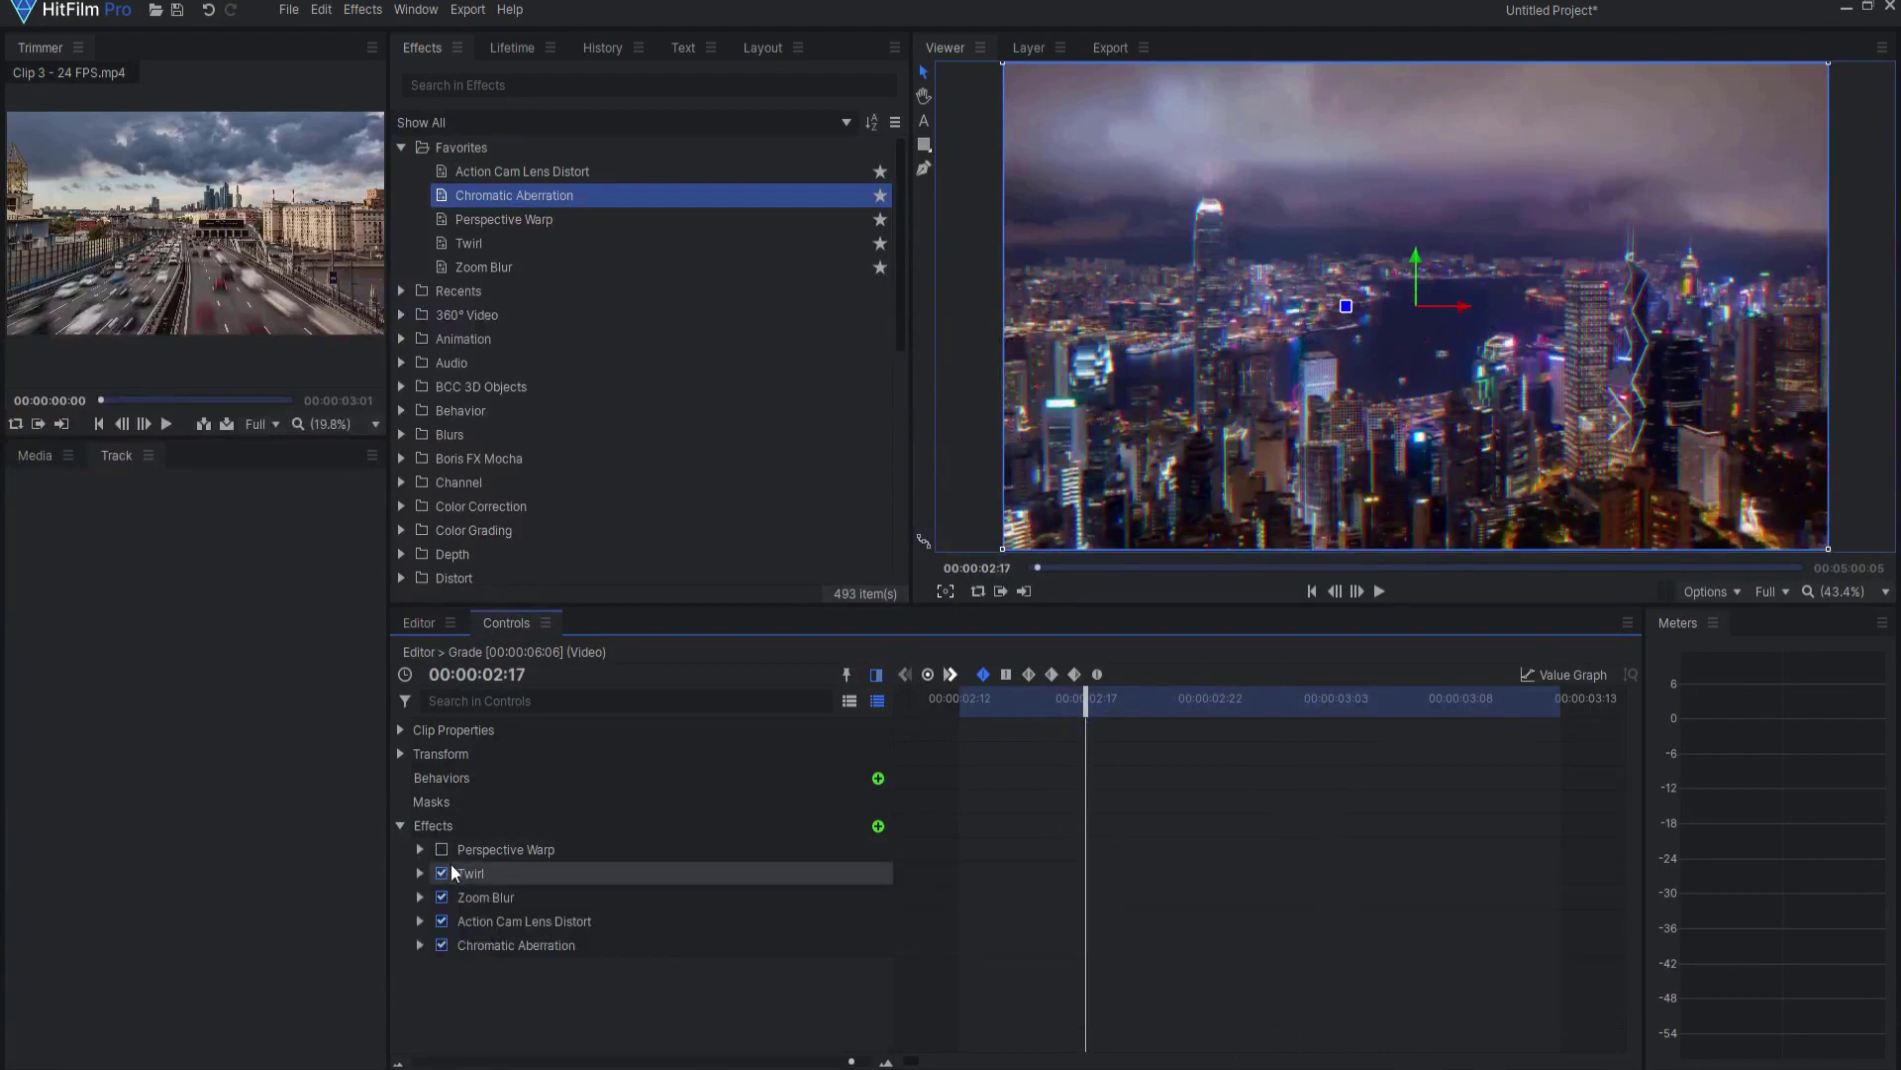
Step: Enable keyframing for Twirl's Angle with a first keyframe at 00:00:02:12
left_click(420, 873)
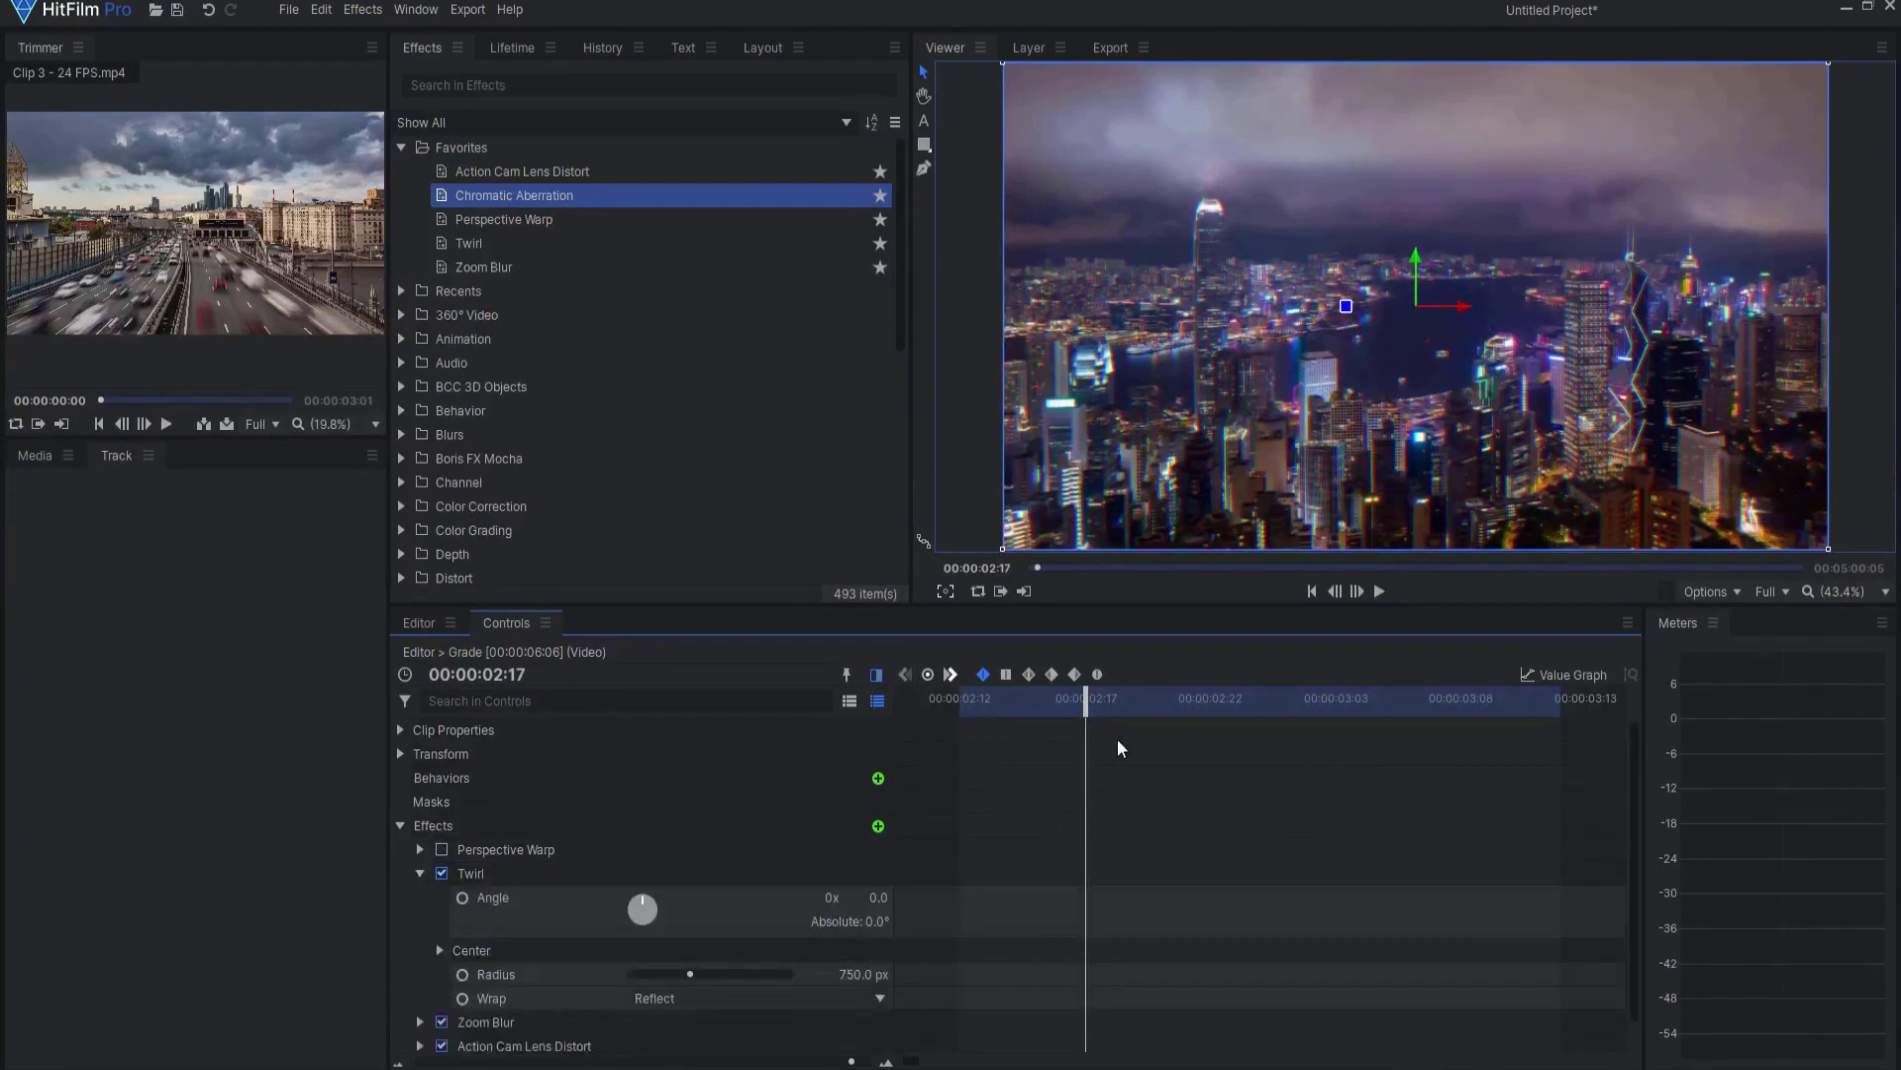
left_click_drag(1086, 700, 960, 708)
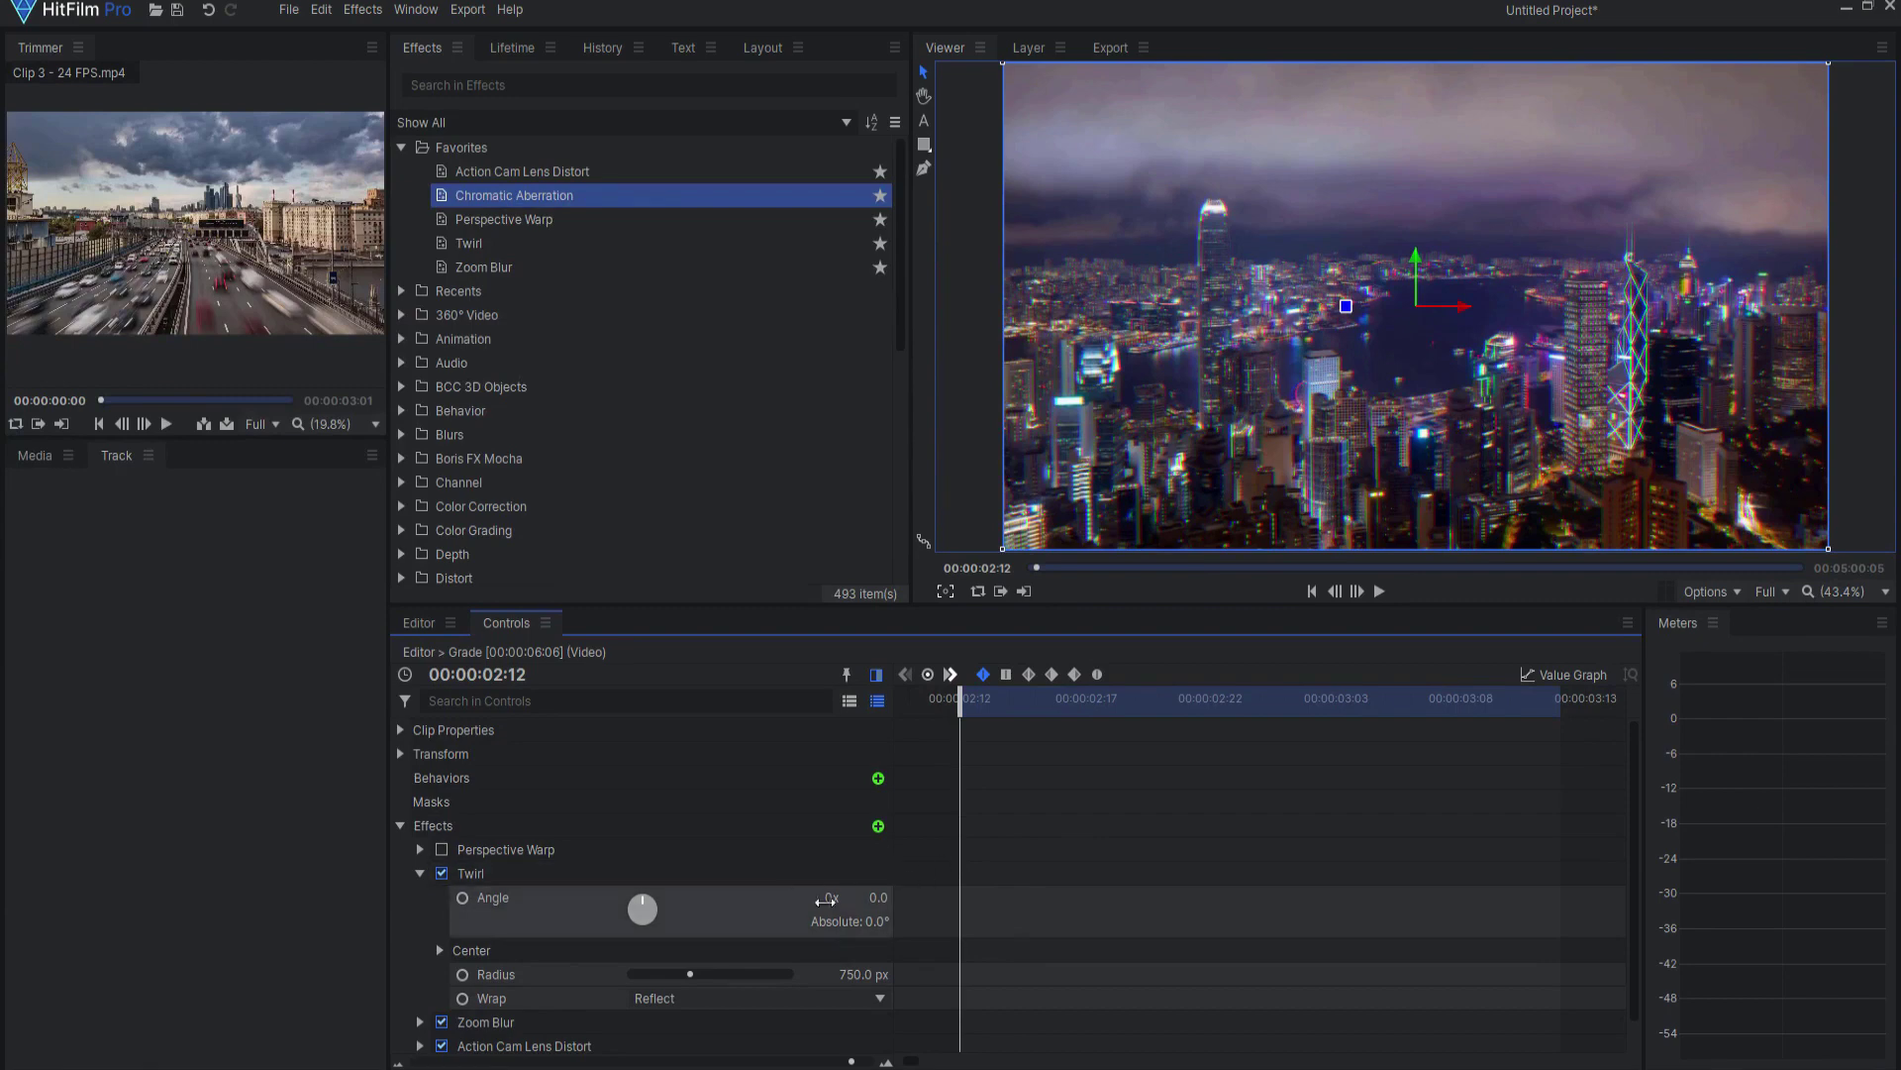
left_click(462, 897)
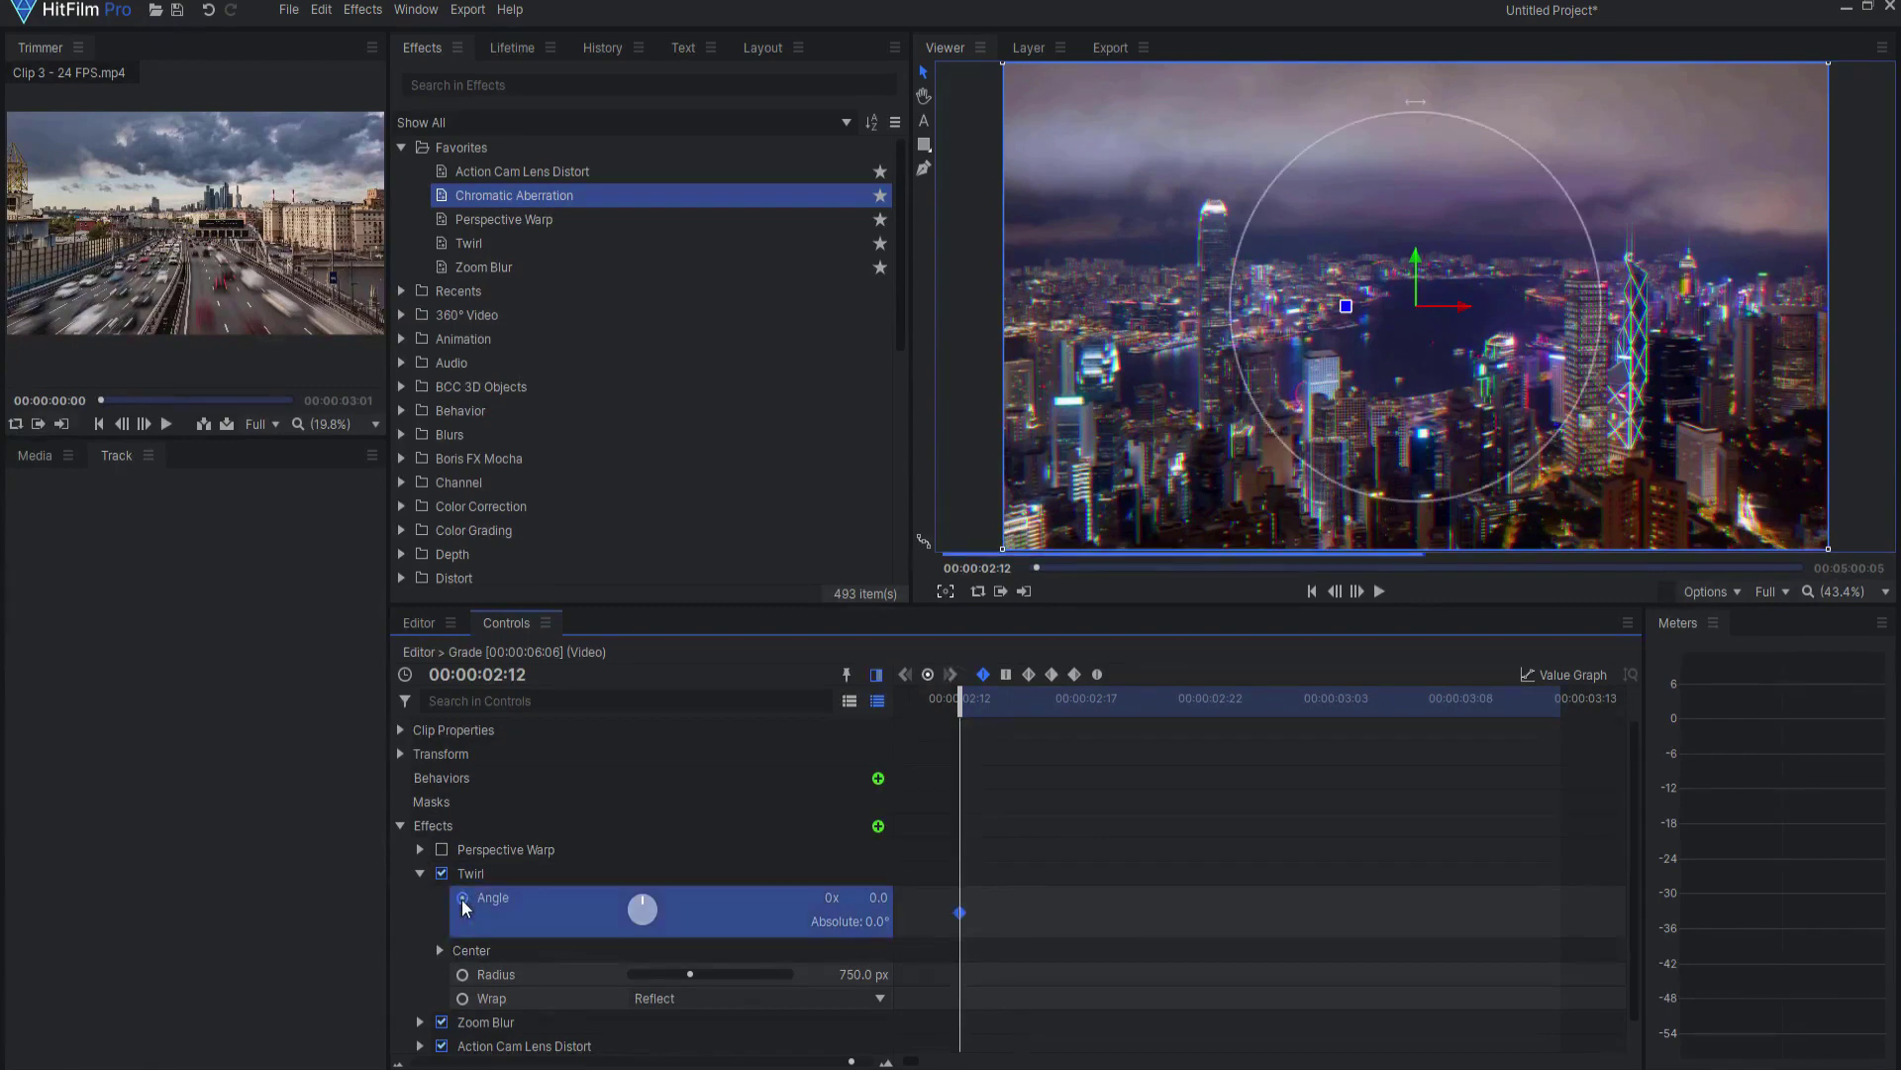
Step: Set Twirl's Angle to 45 at 00:00:02:23 and raise its Radius to 1930 px
left_click_drag(963, 700, 1236, 713)
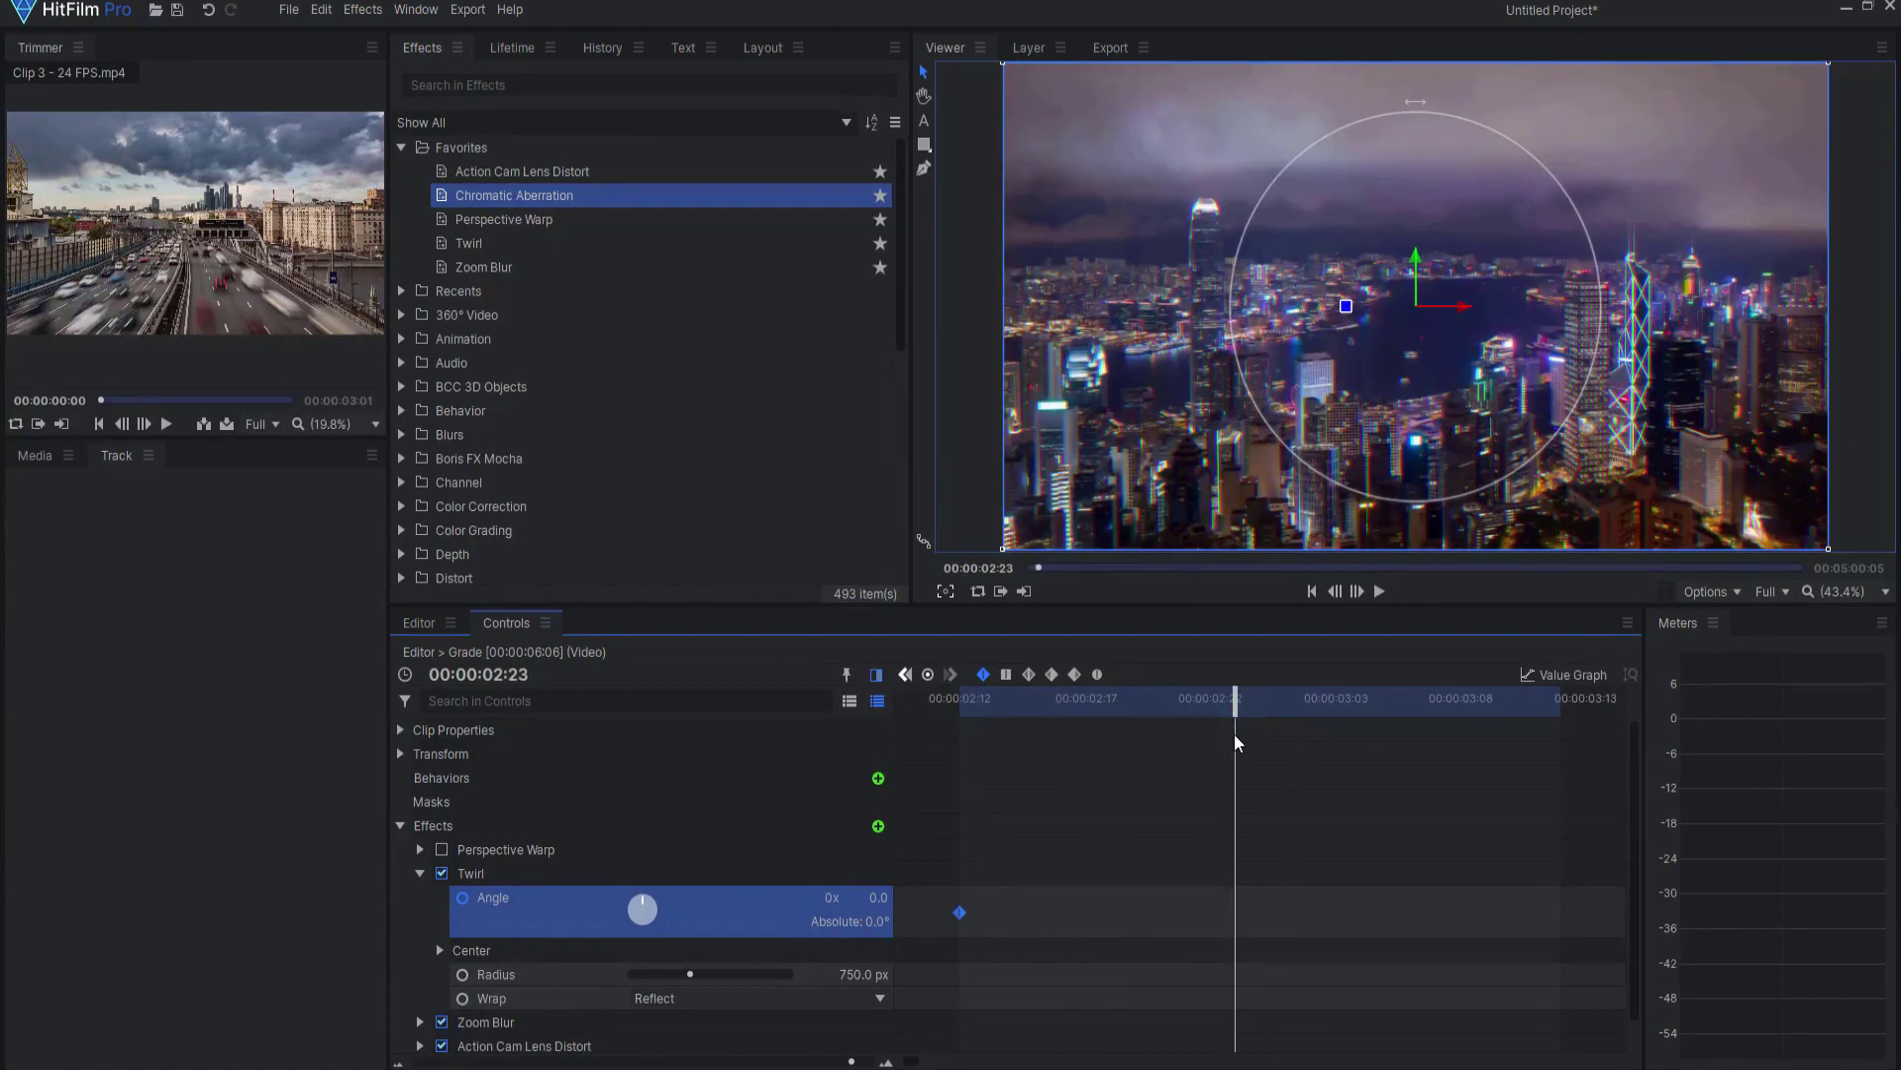
left_click(875, 898)
type("45")
key("Return")
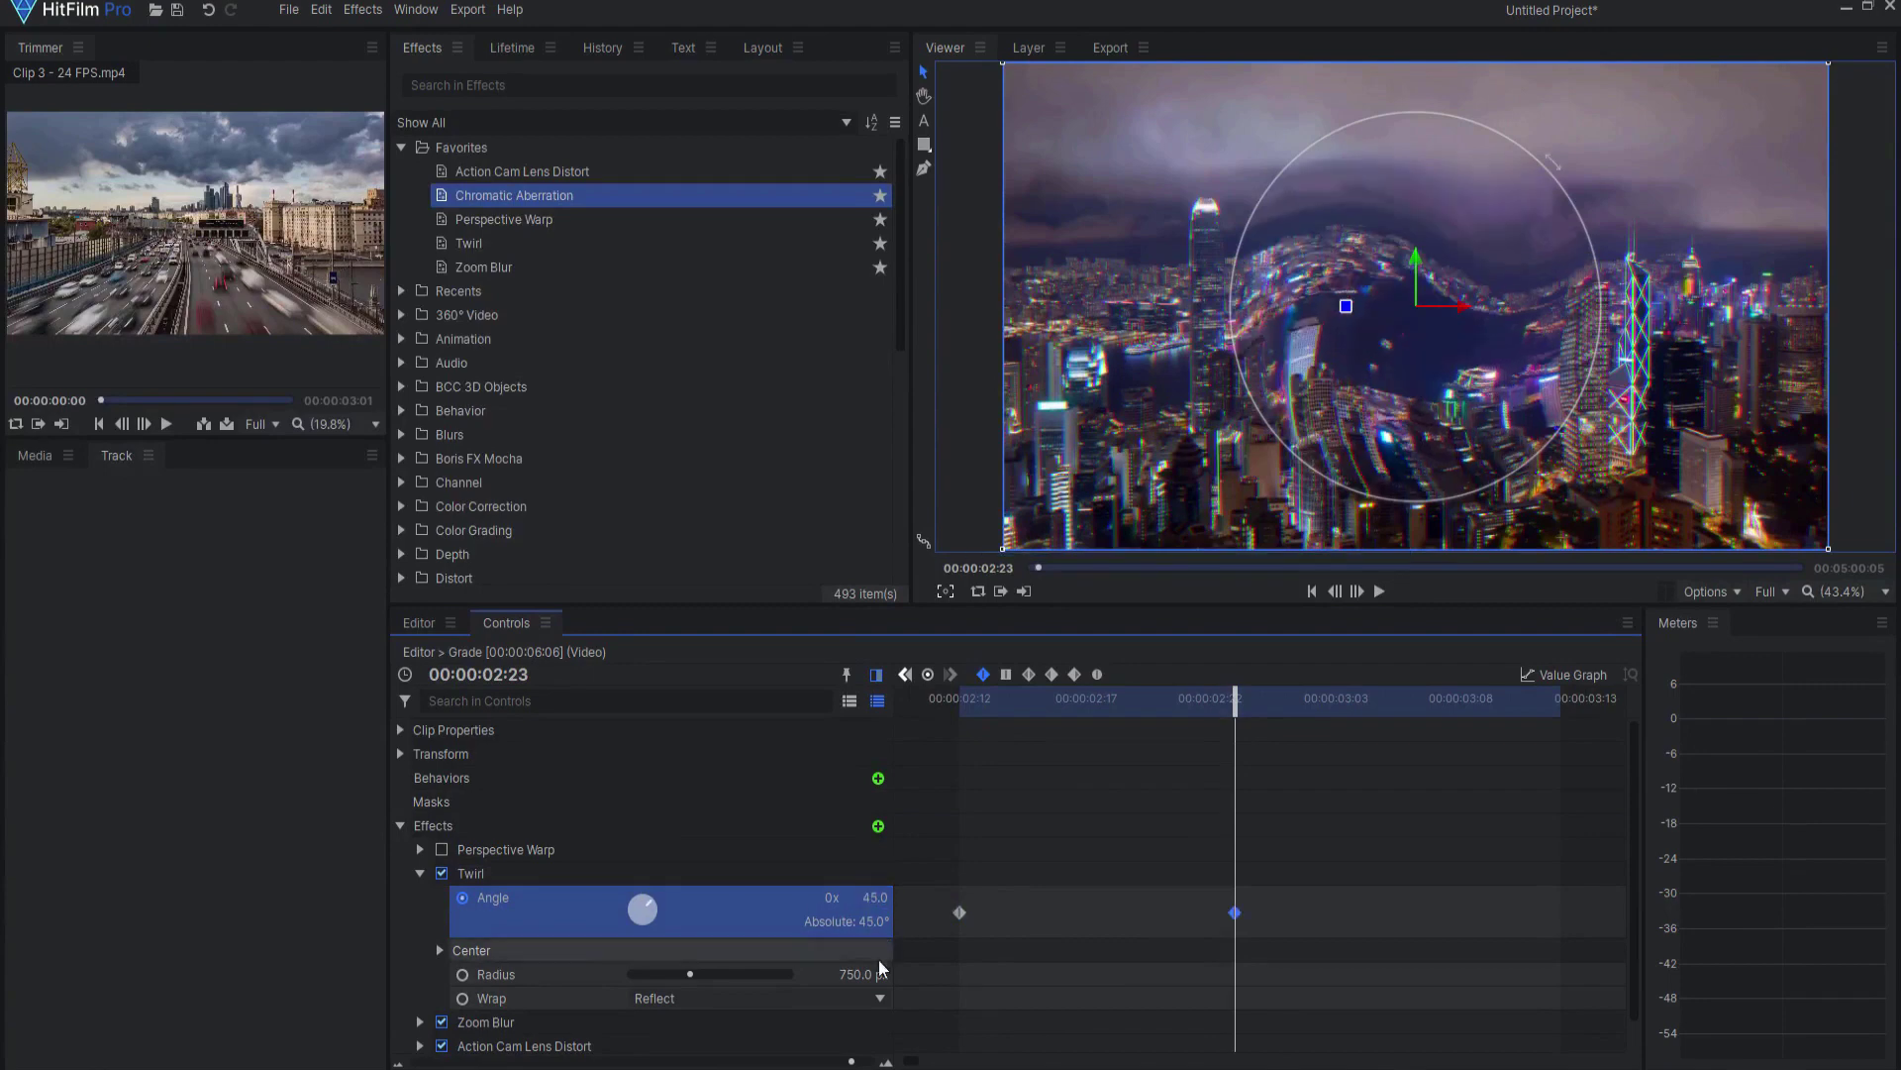
left_click_drag(861, 974, 991, 975)
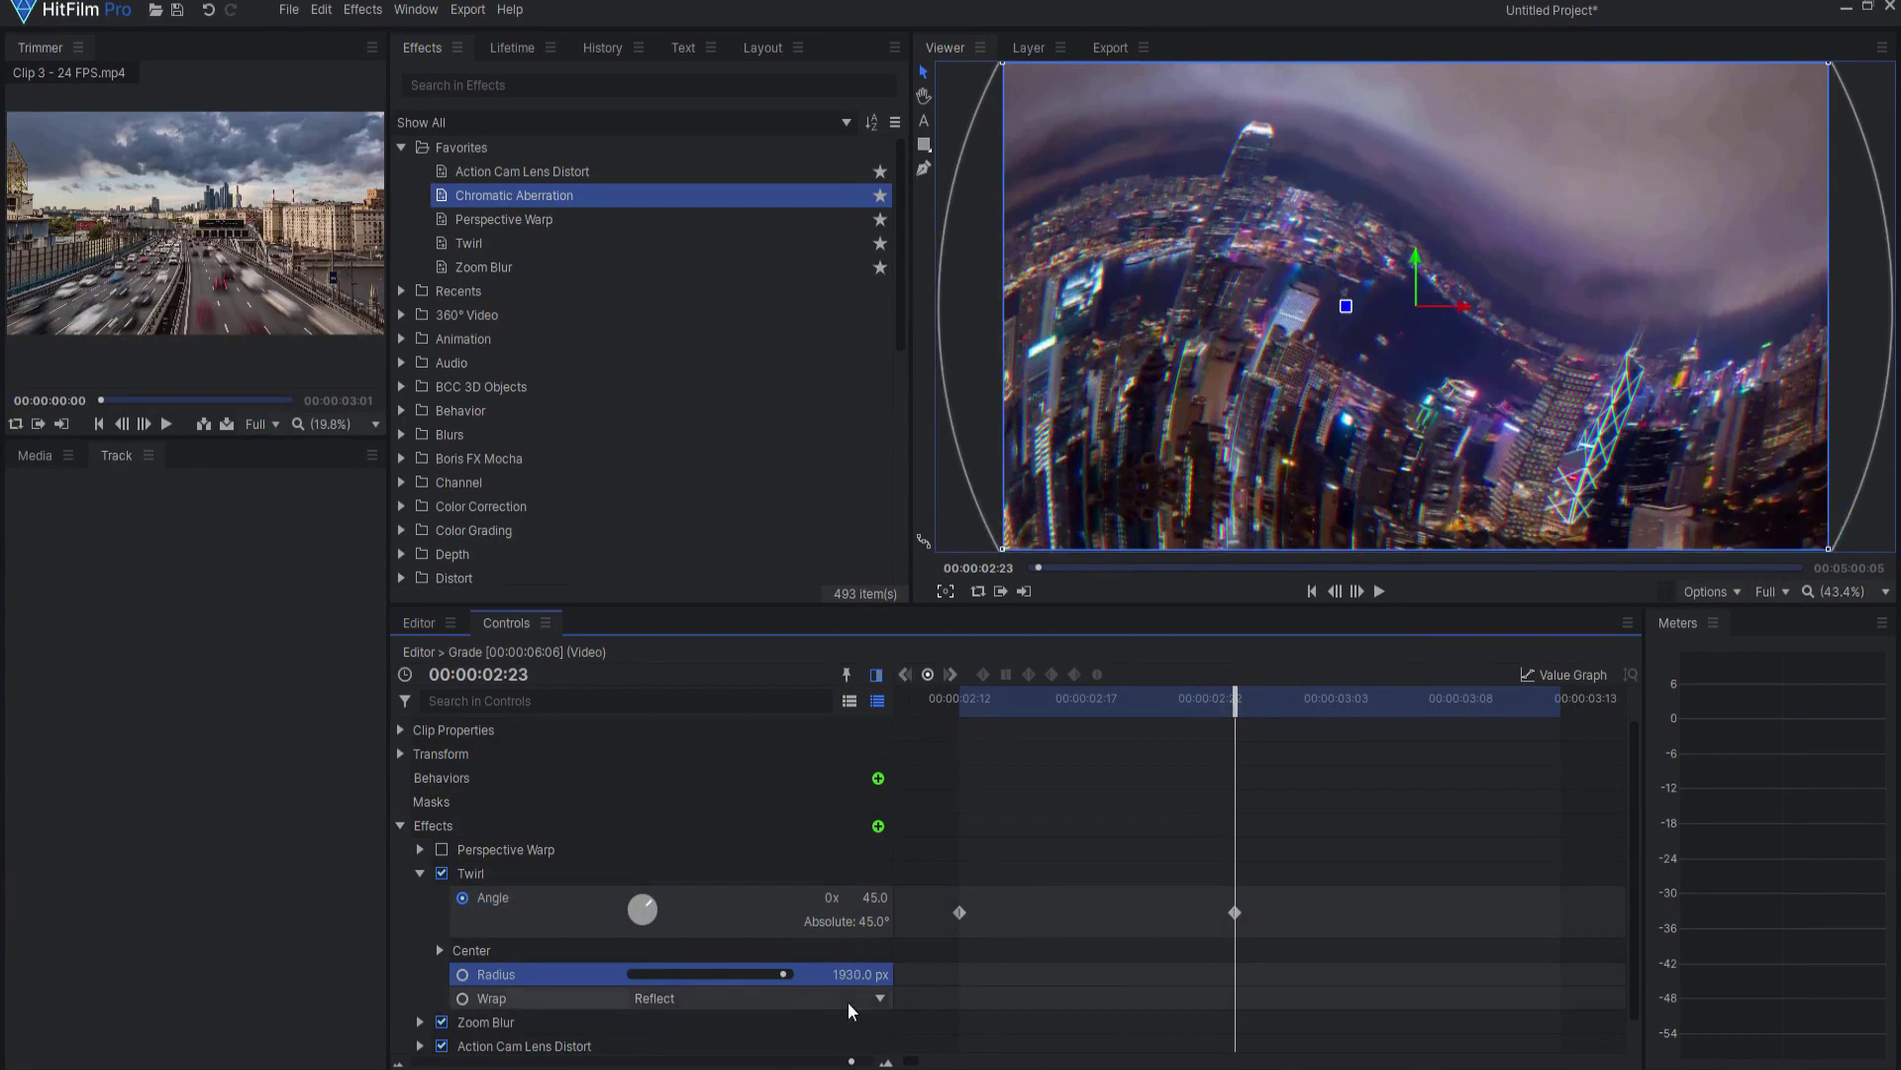
Step: Set Twirl's Angle to -45 at 00:00:03:00 as a third keyframe
left_click_drag(1244, 710, 1260, 710)
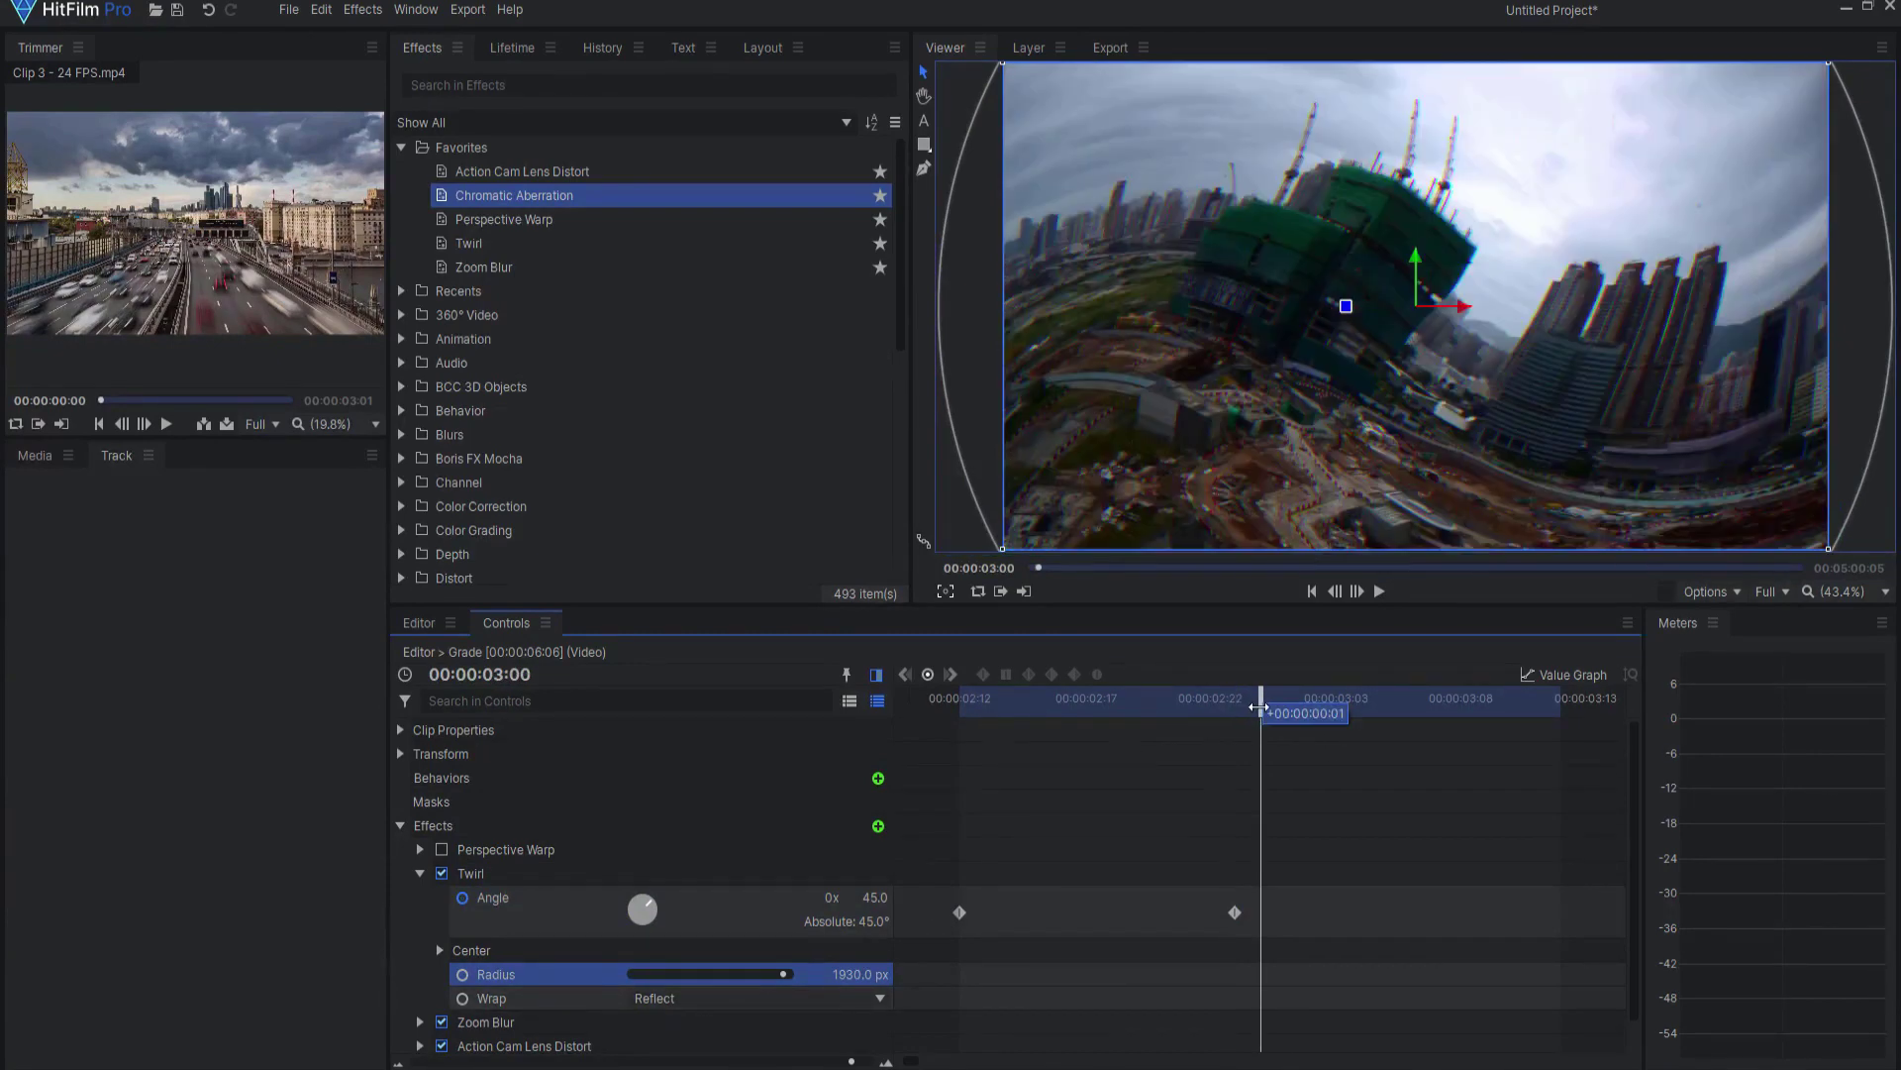
left_click(880, 897)
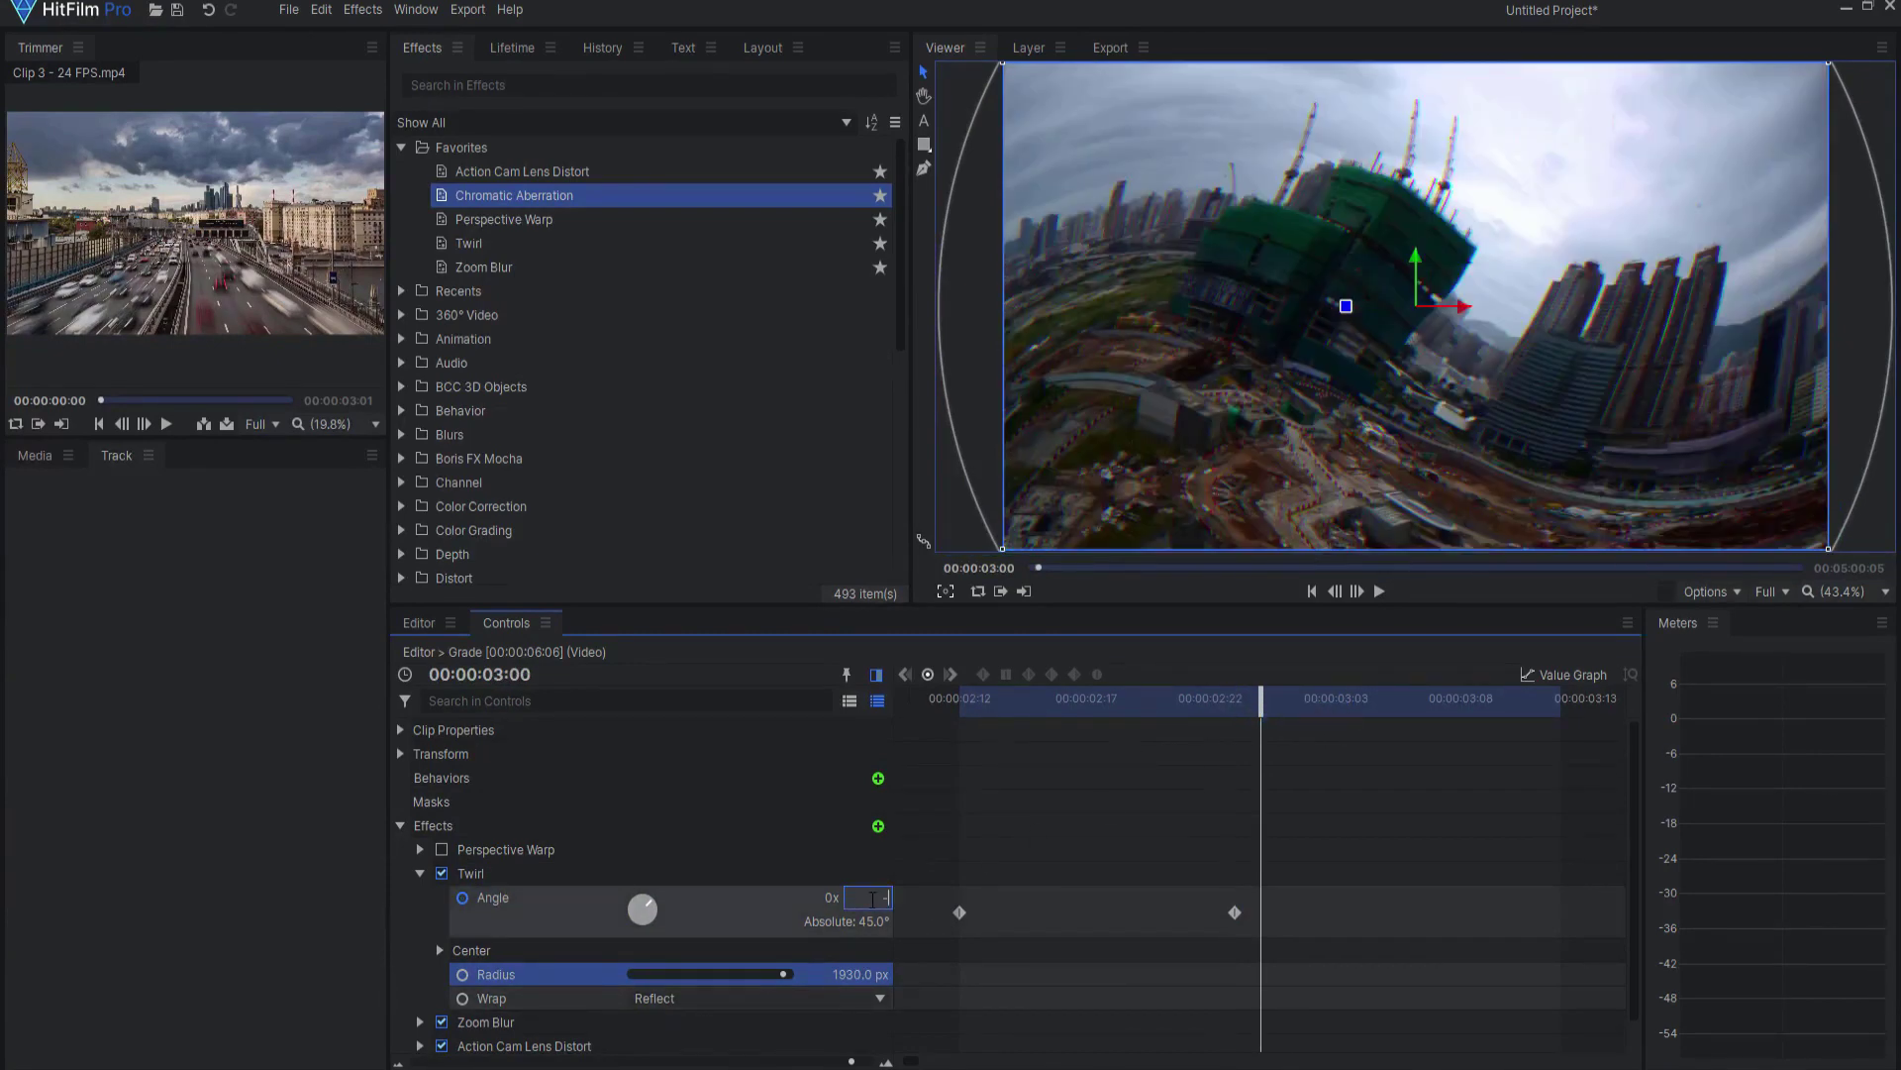
key("Return")
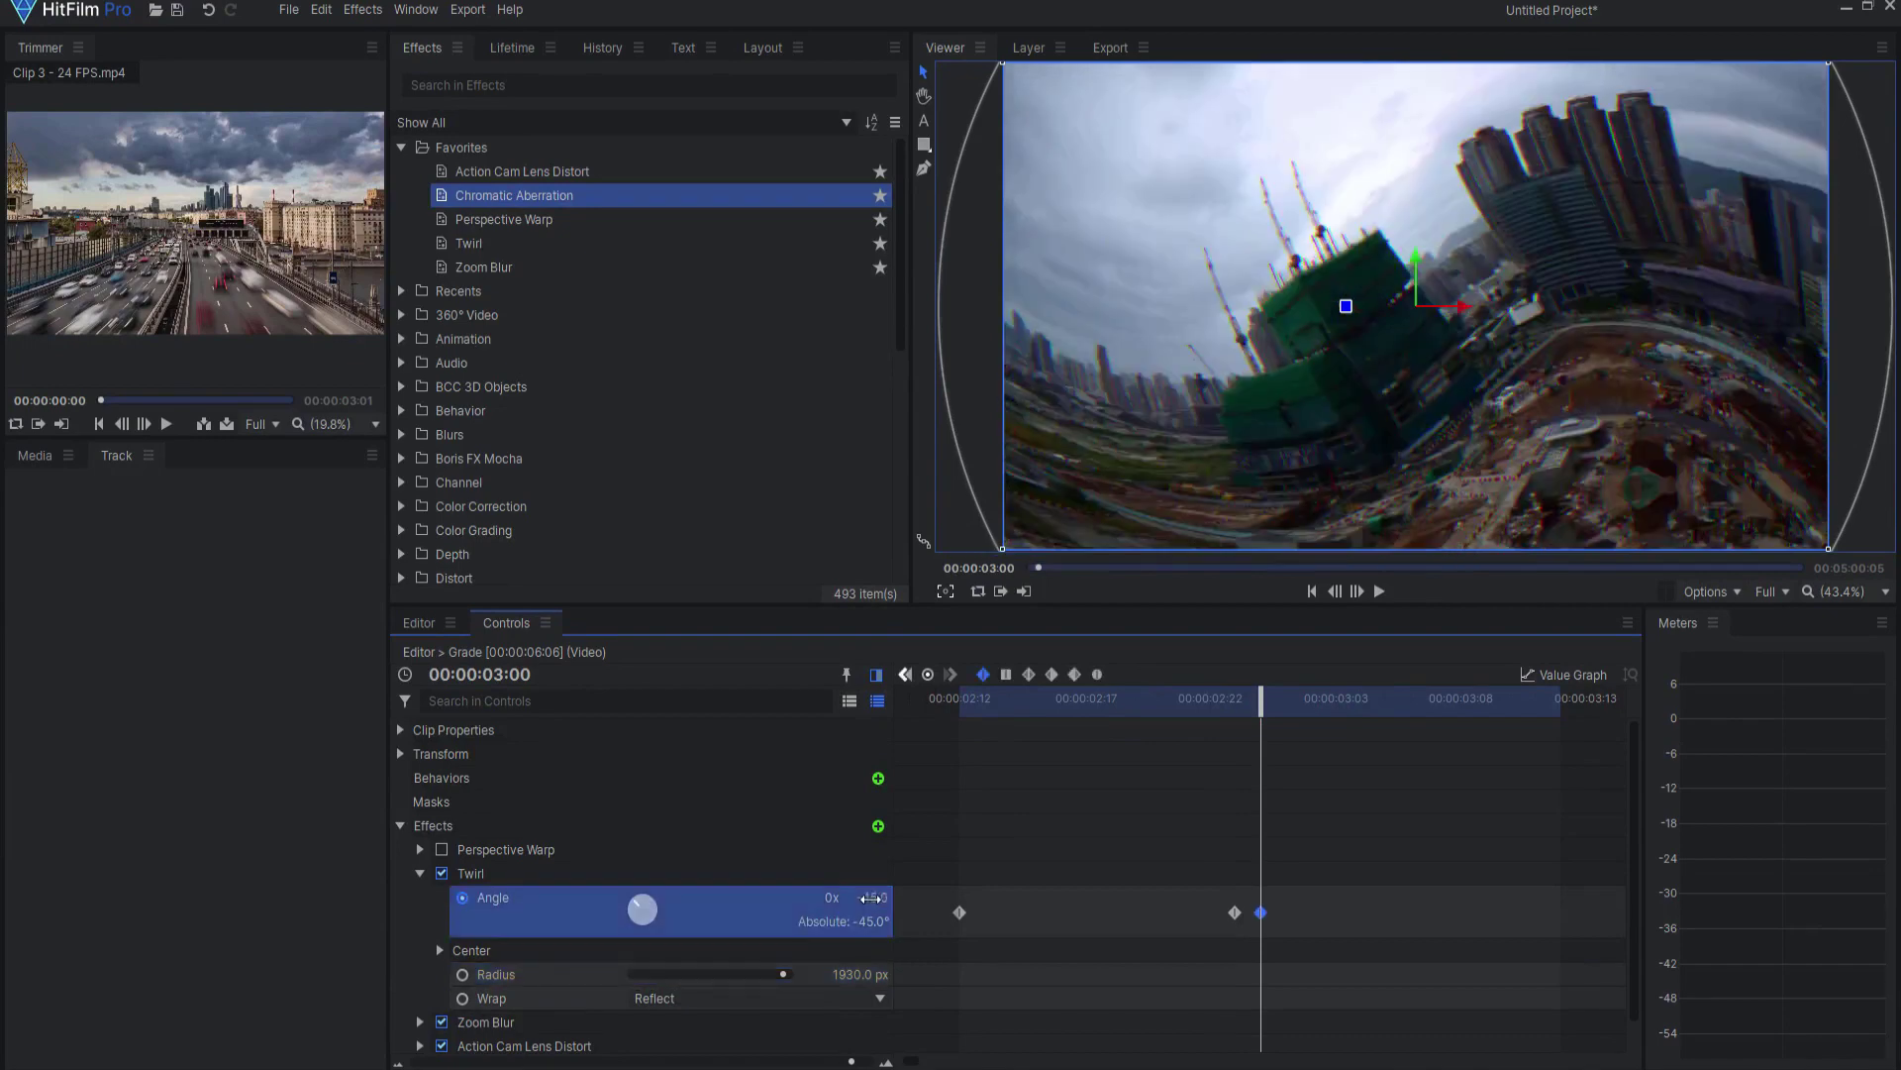
Step: Set Twirl's Angle to 0 at 00:00:03:11 as the fourth keyframe
left_click_drag(1252, 707, 1536, 707)
left_click(871, 897)
type("0")
key("Return")
Step: Turn Perspective Warp back on and preview it together with the Twirl animation
left_click(1210, 705)
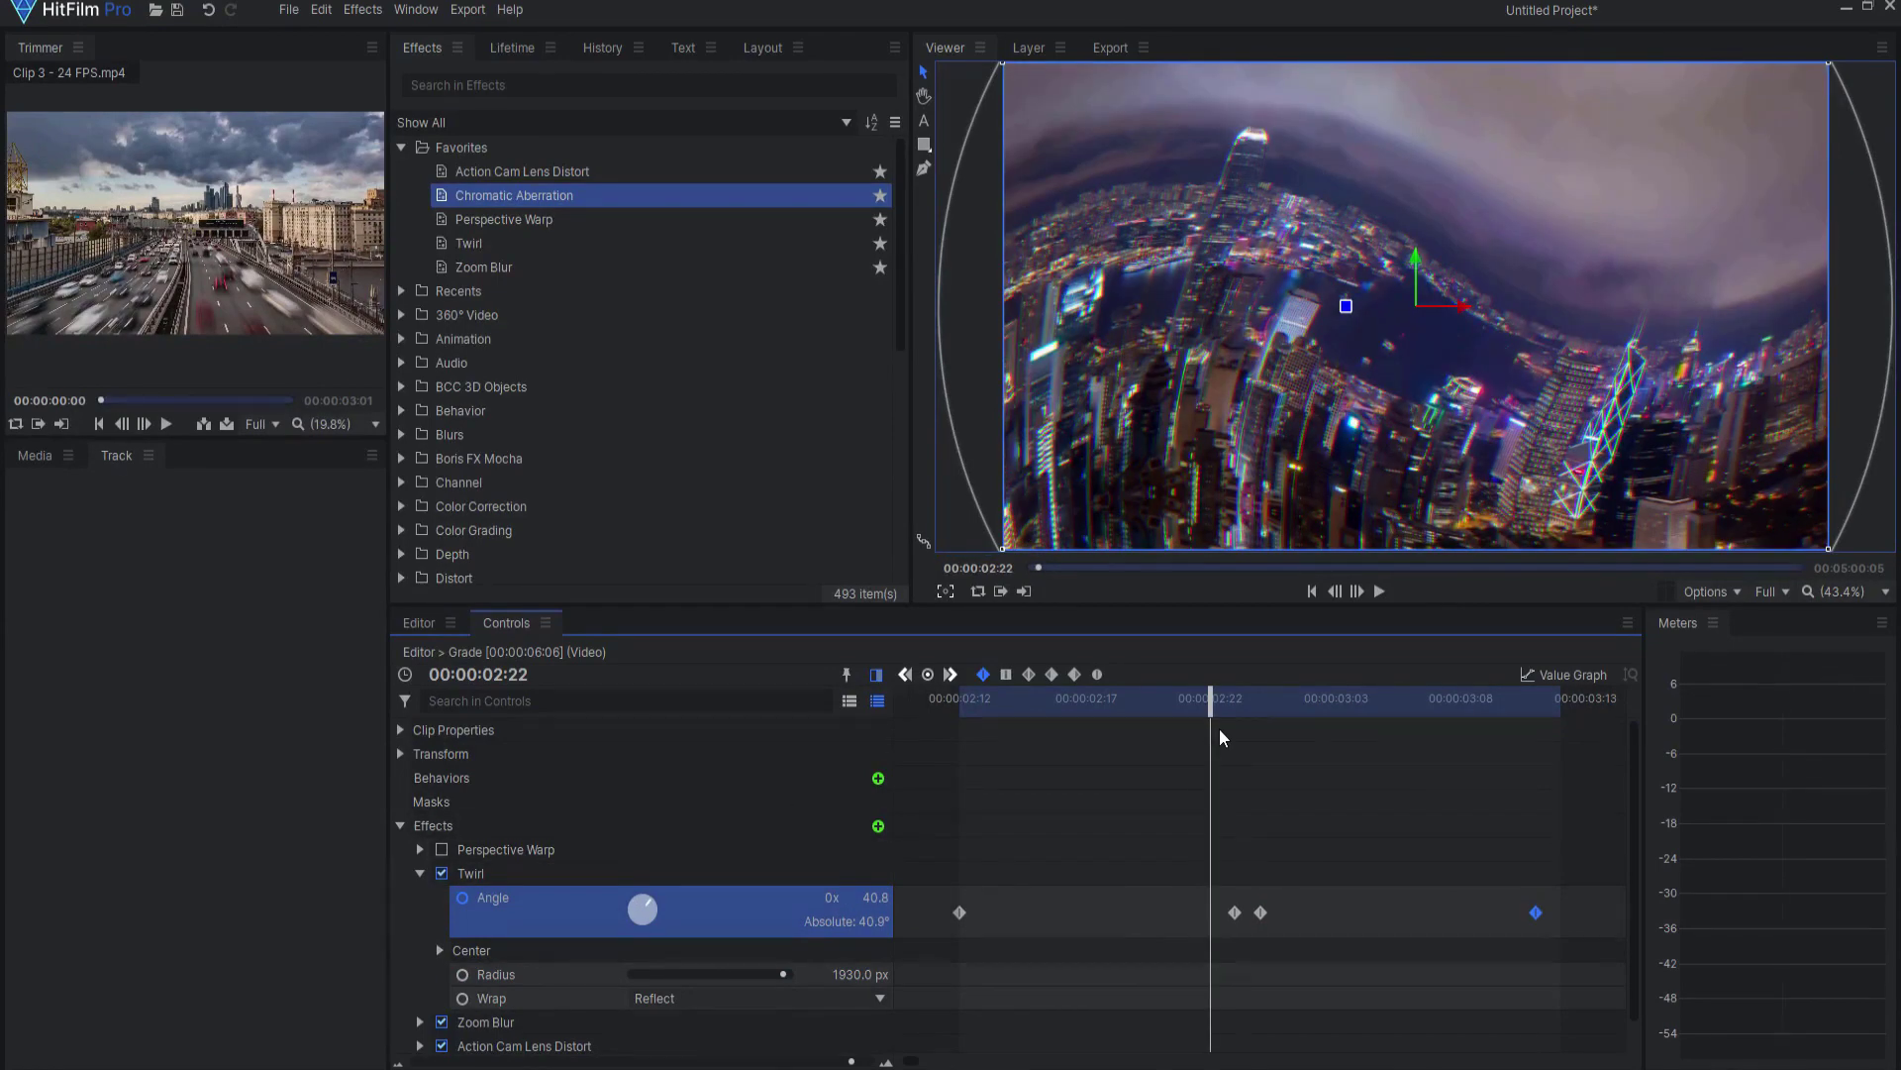
left_click_drag(1220, 730, 1110, 738)
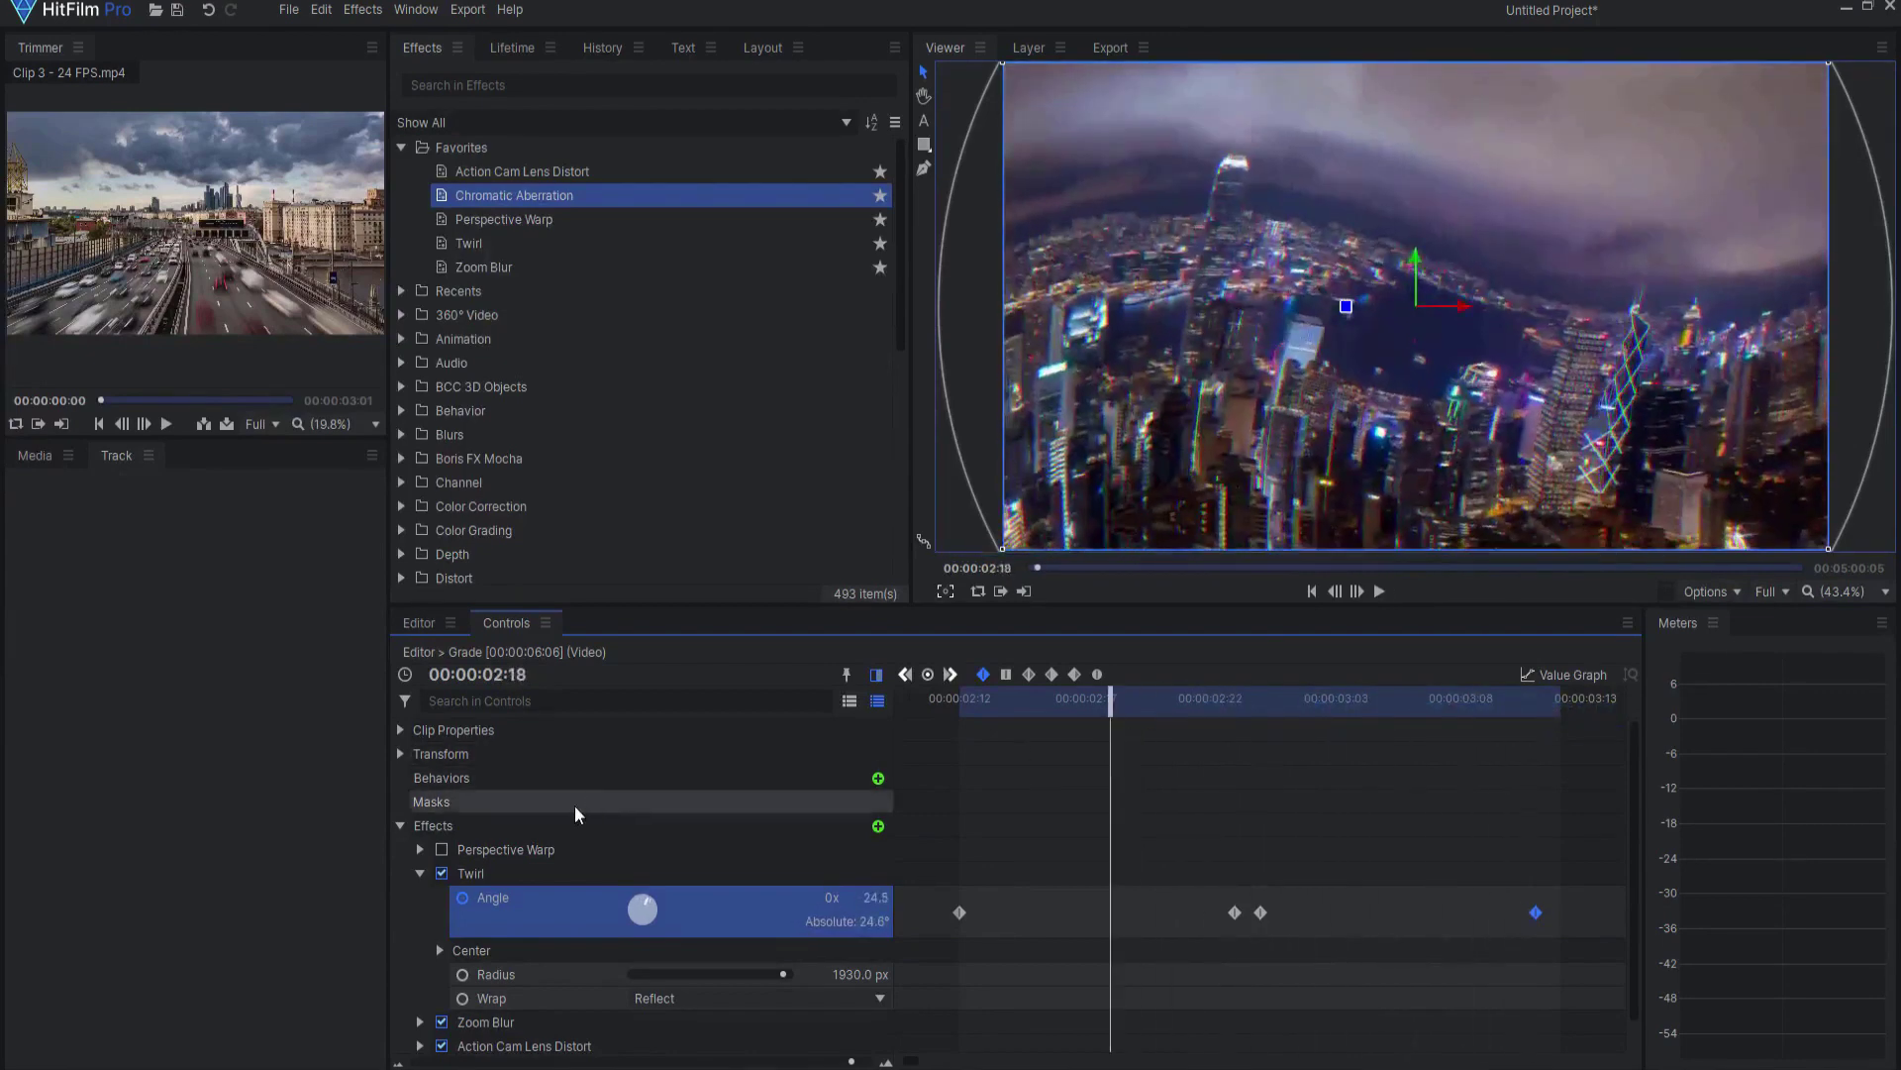
left_click(441, 850)
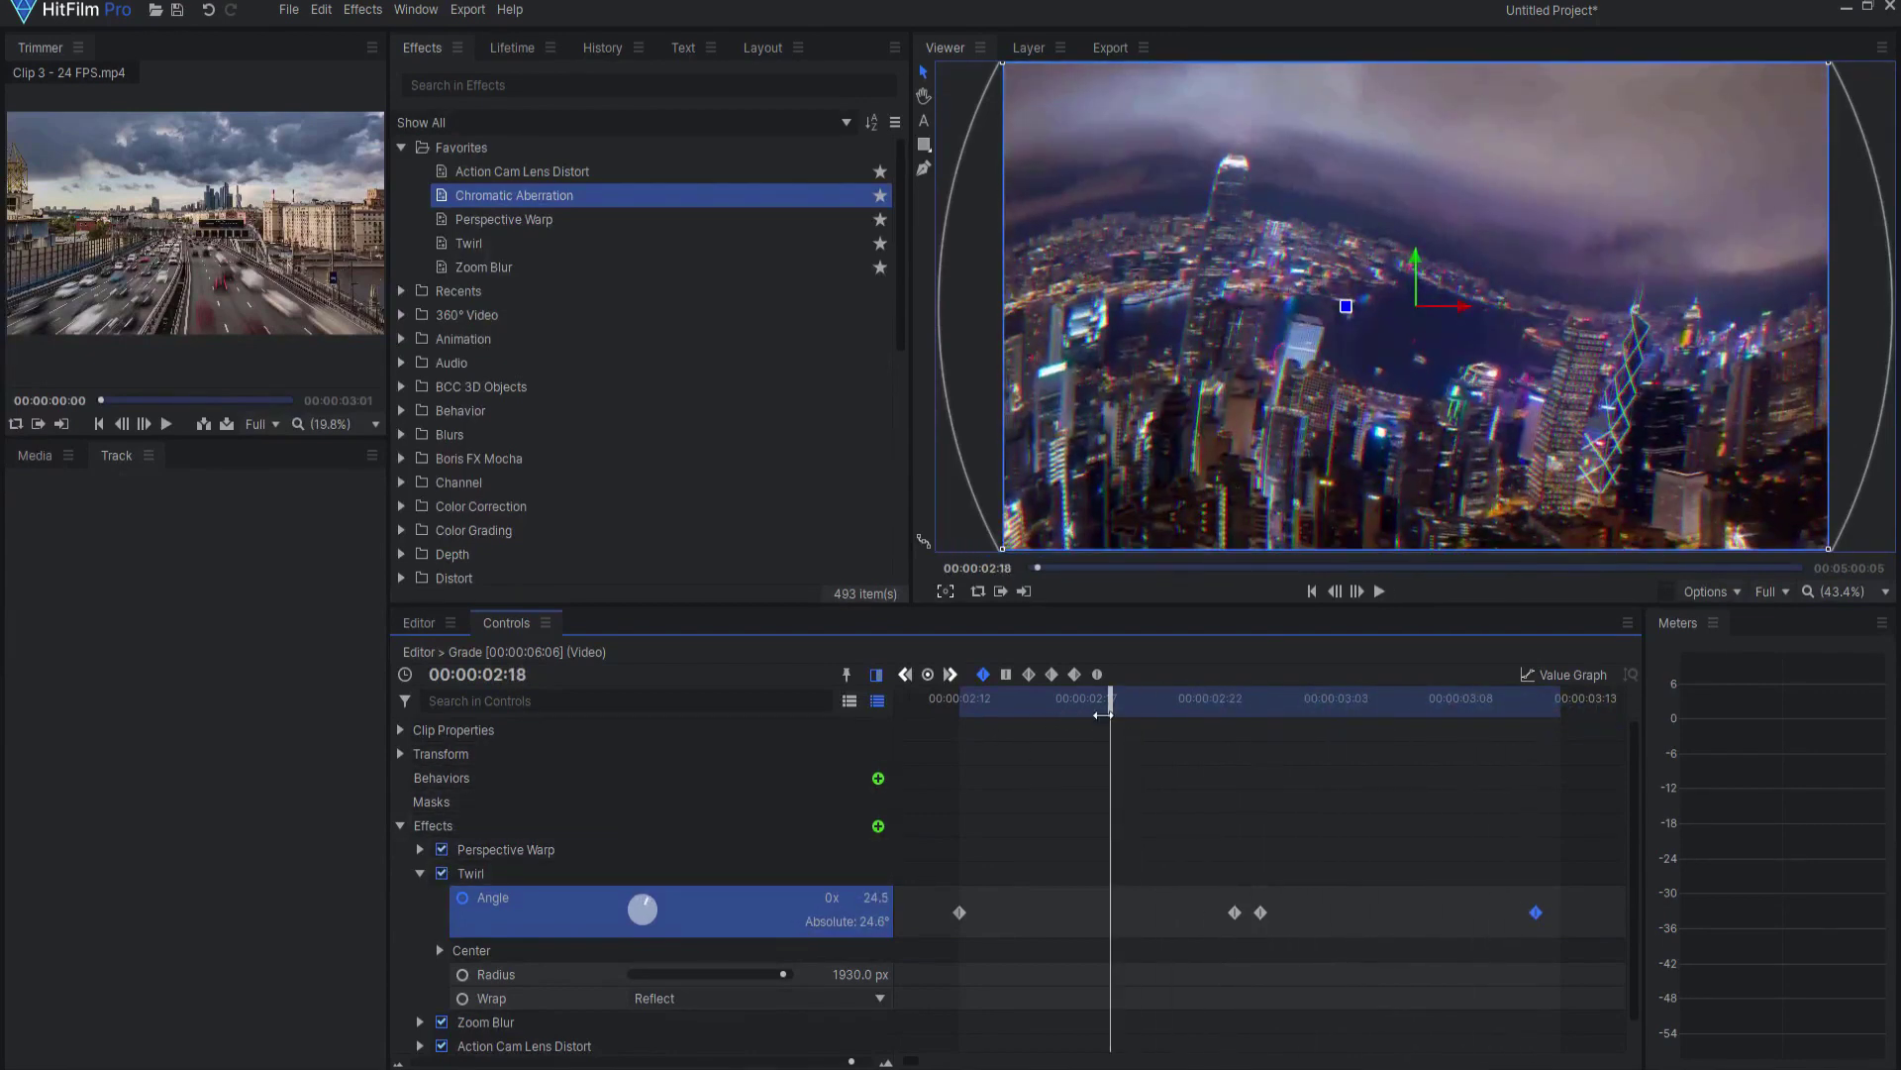
mouse_move(1112, 738)
left_mouse_down()
mouse_move(1005, 736)
mouse_move(1538, 727)
mouse_move(1053, 724)
mouse_move(1085, 724)
left_mouse_up()
Step: Show the Zoom Blur settings and enable keyframing for Strength with a first keyframe at 00:00:02:12
left_click(420, 872)
left_click(455, 896)
left_click(420, 897)
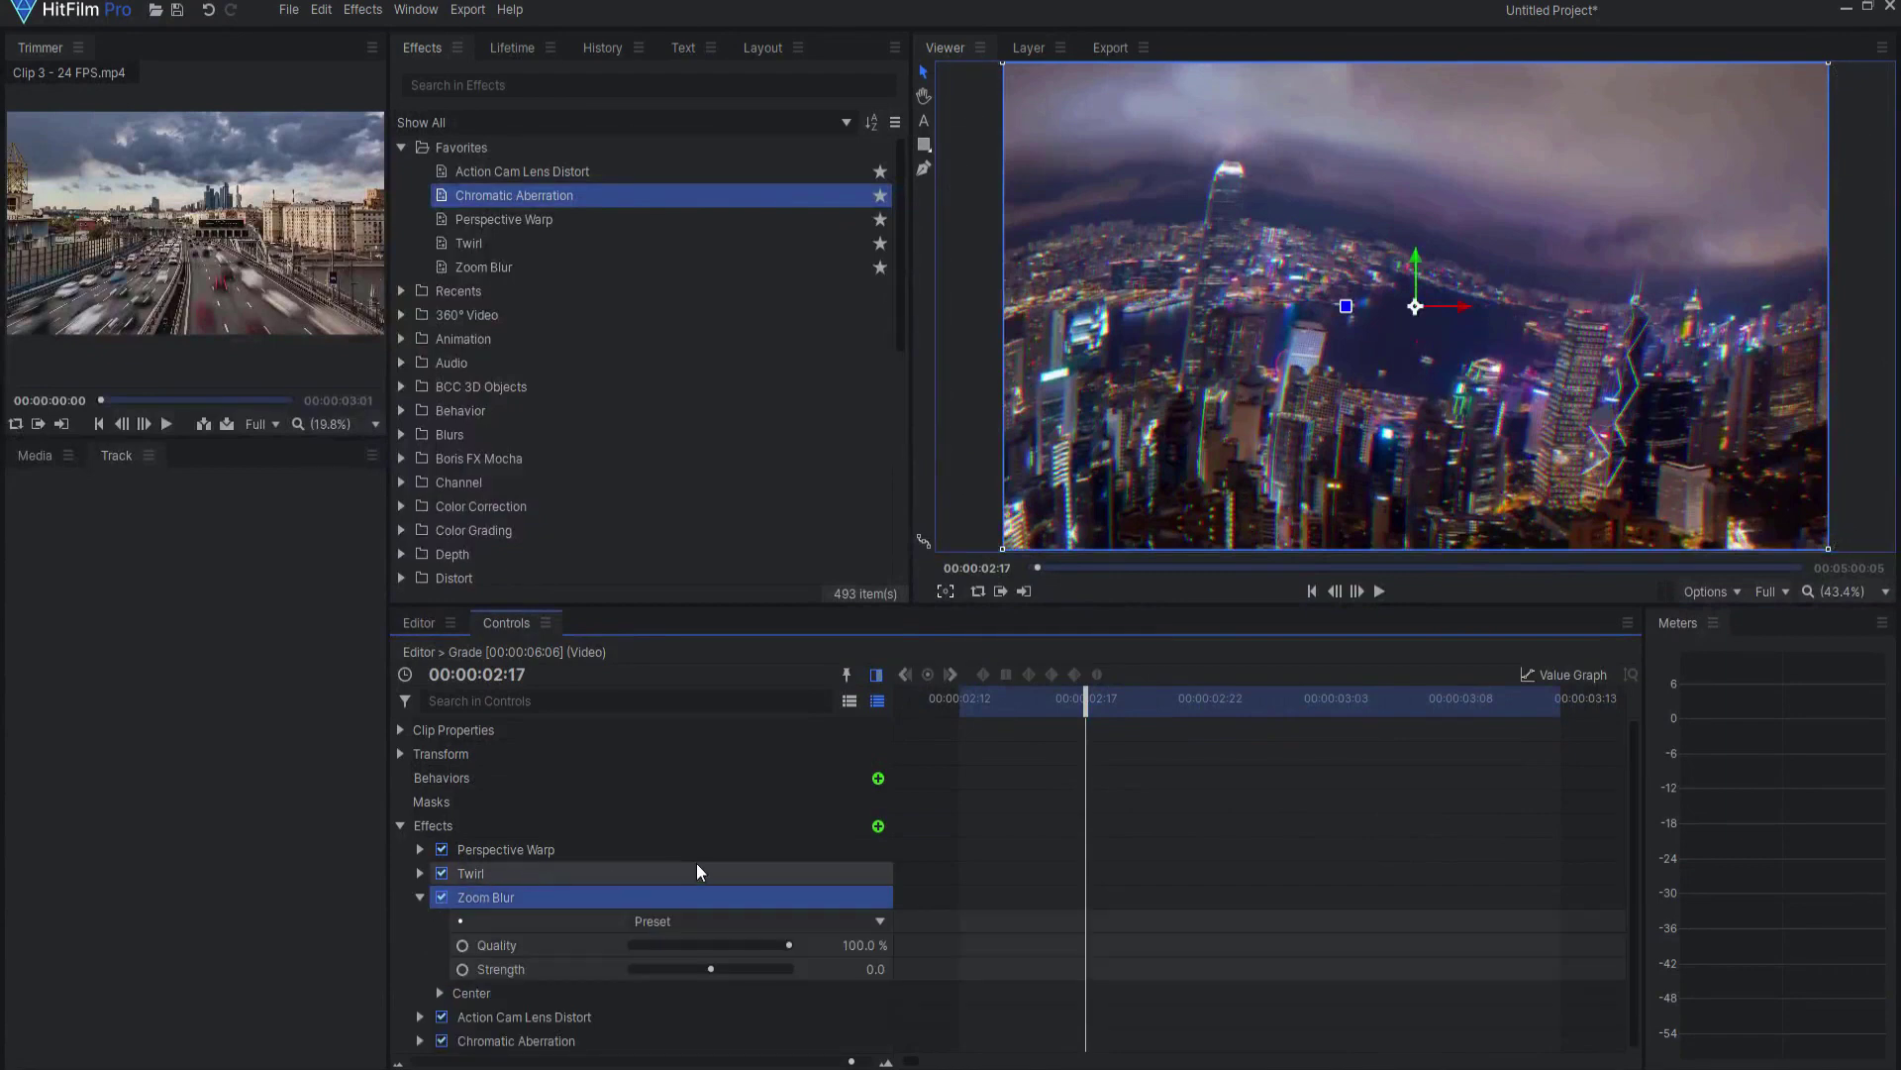
left_click_drag(1094, 700, 982, 717)
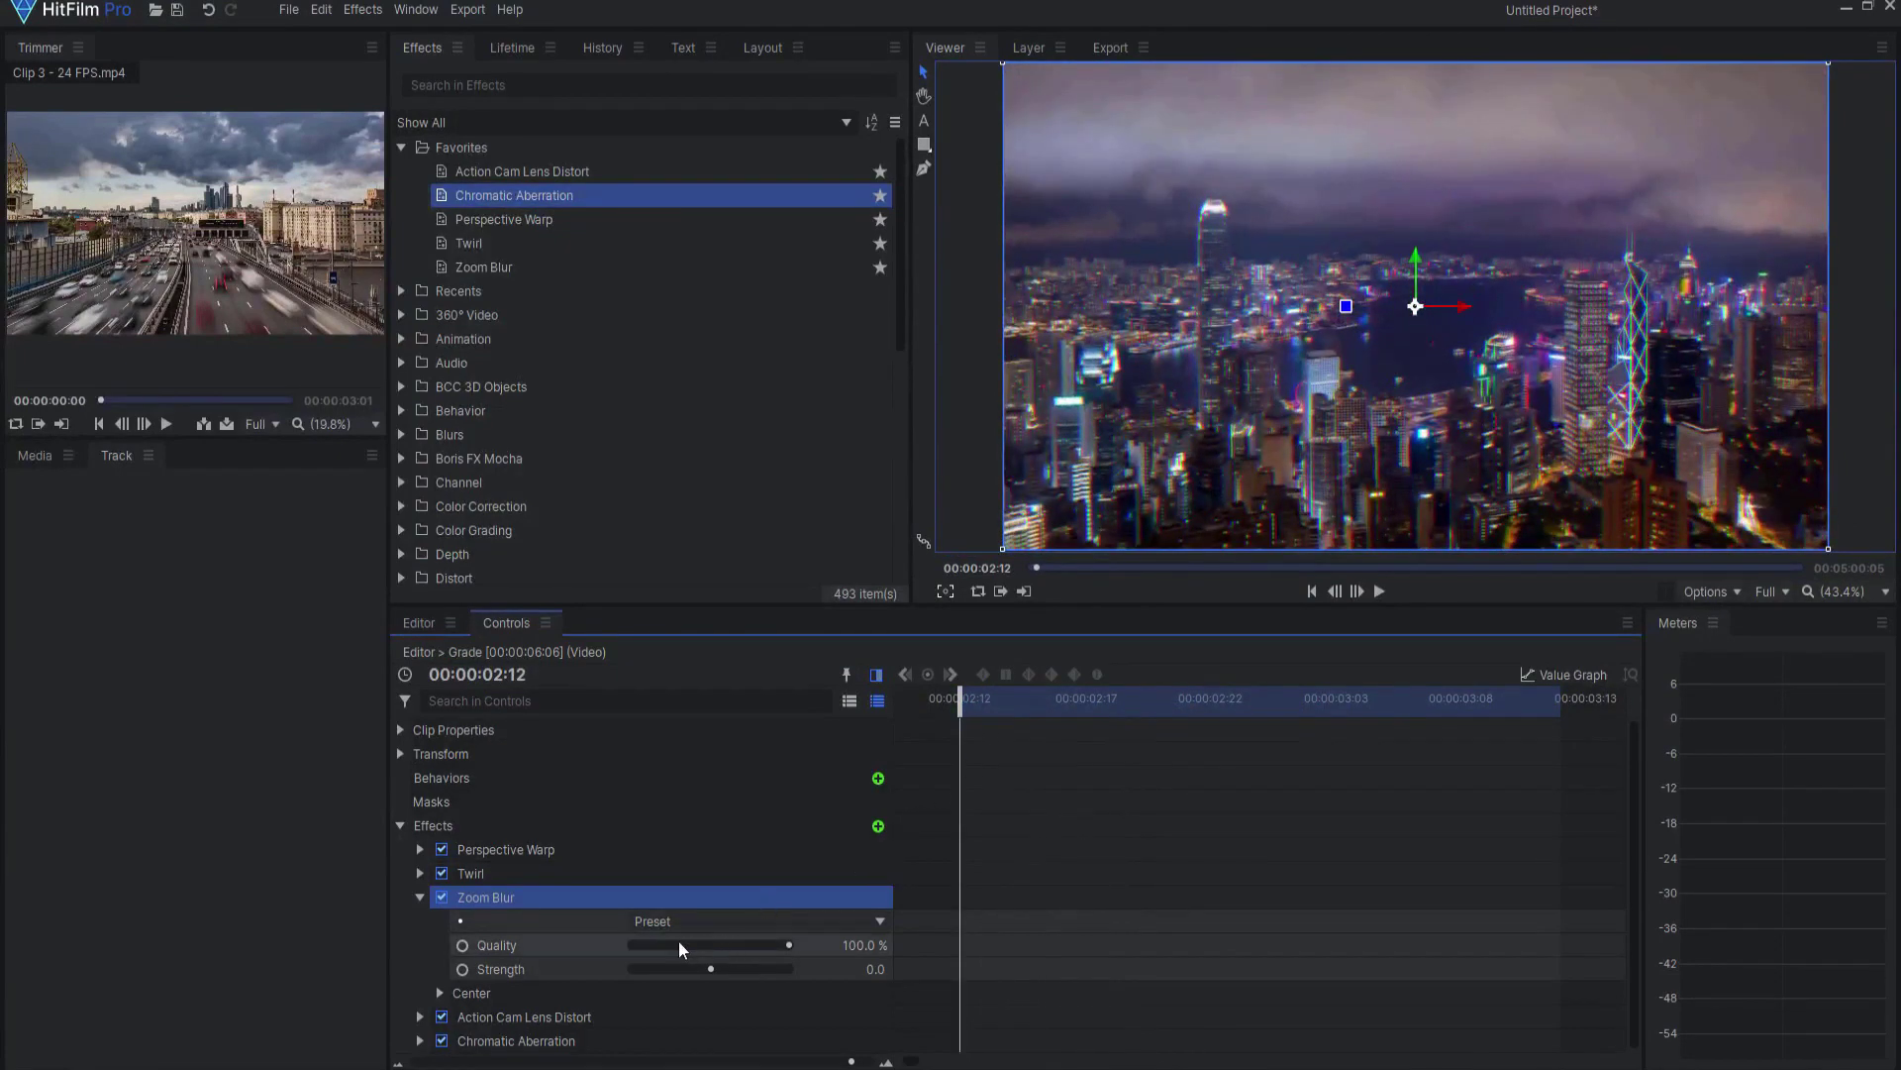
left_click(463, 969)
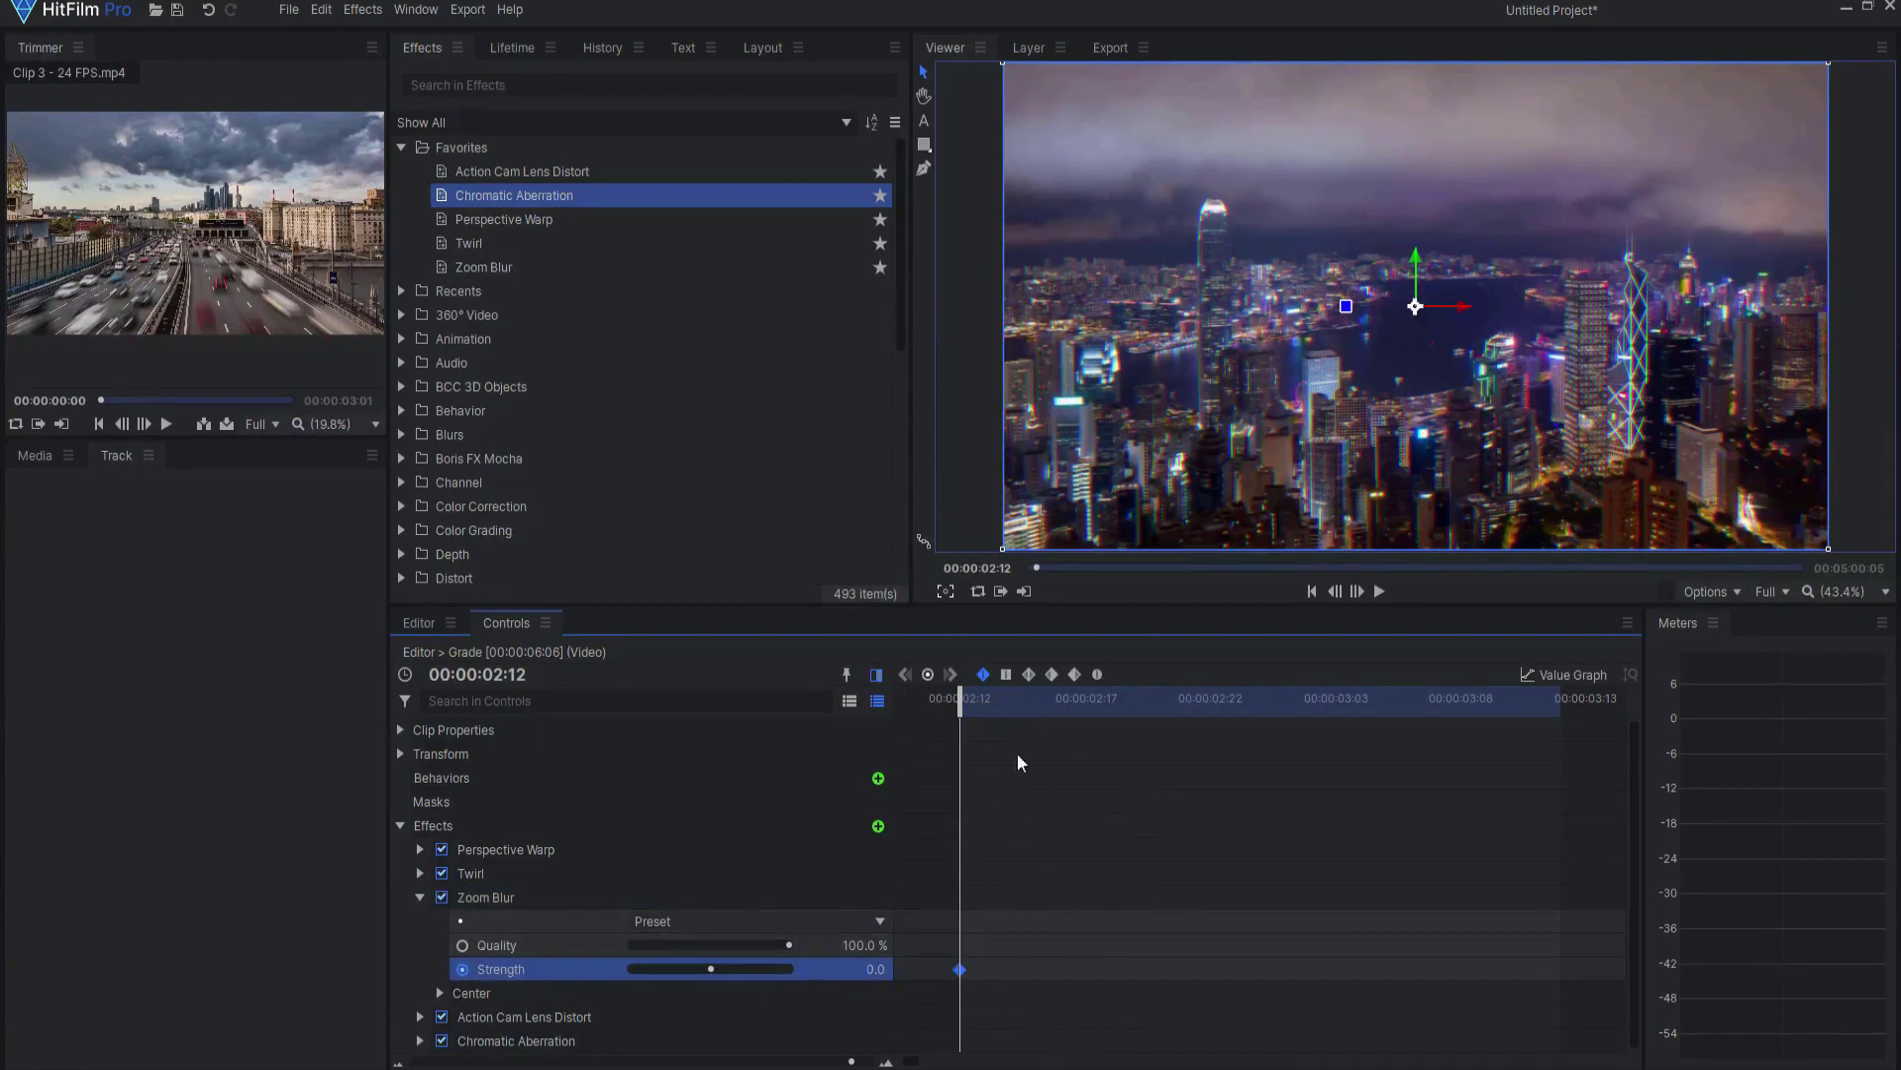
Step: Turn off Perspective Warp and Twirl, and set Zoom Blur's Strength to 50 at 00:00:02:23
left_click_drag(962, 703, 1238, 701)
left_click(441, 850)
left_click(442, 873)
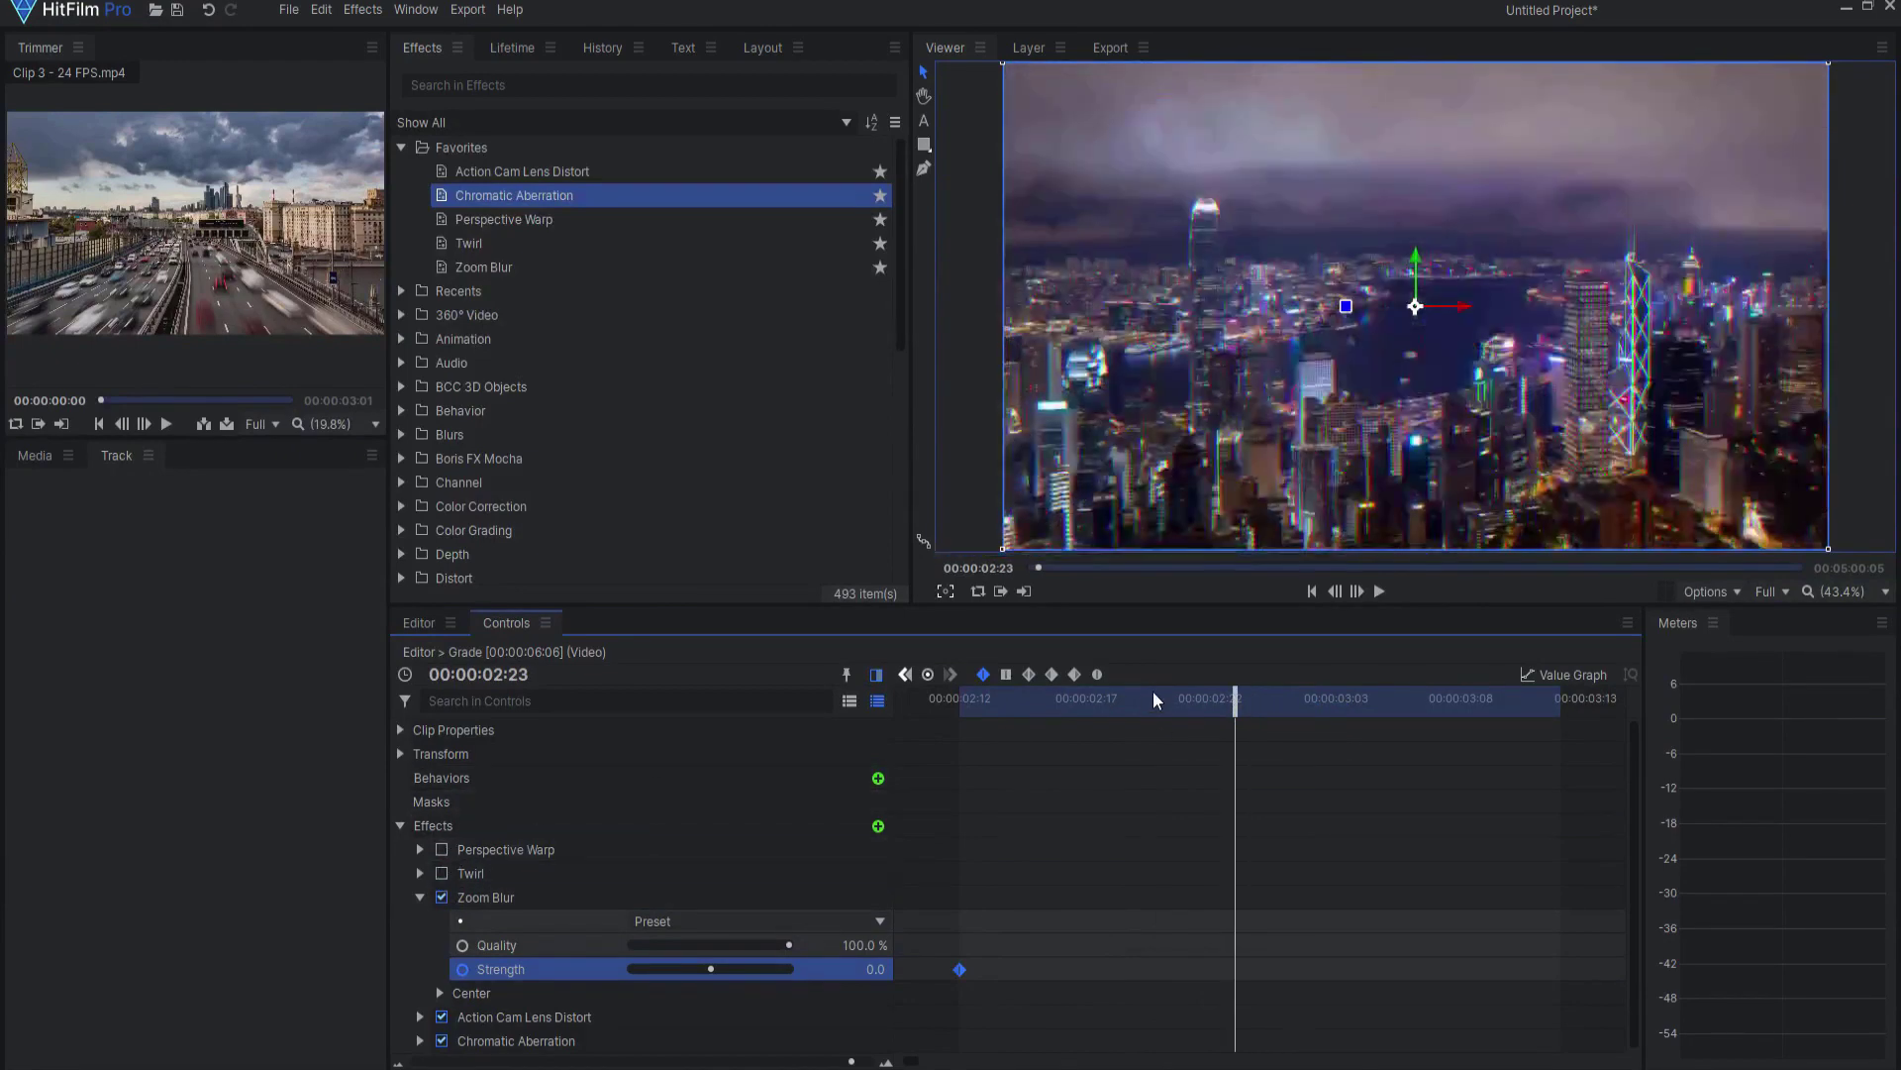
left_click(868, 968)
key("Return")
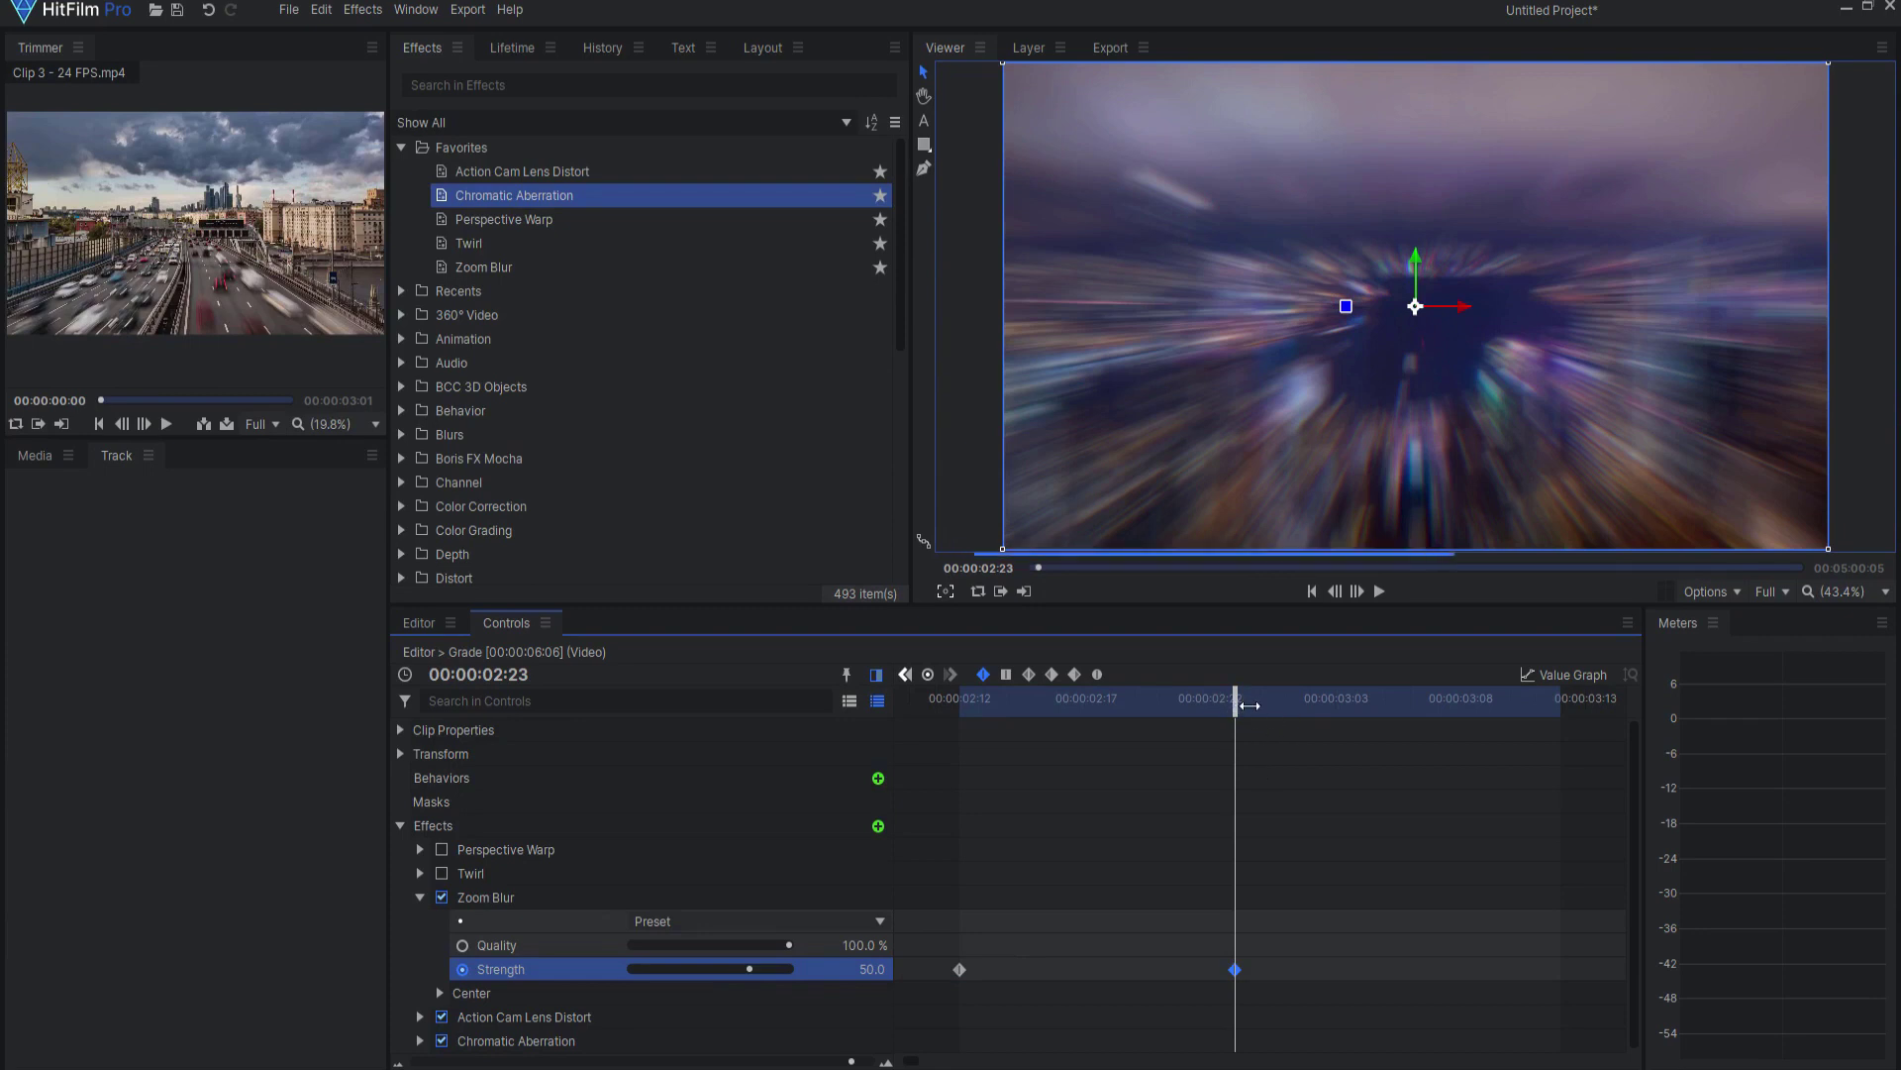
Step: Set Zoom Blur's Strength to -50 at 00:00:03:00 as a third keyframe
left_click_drag(1235, 709, 1261, 709)
left_click(873, 971)
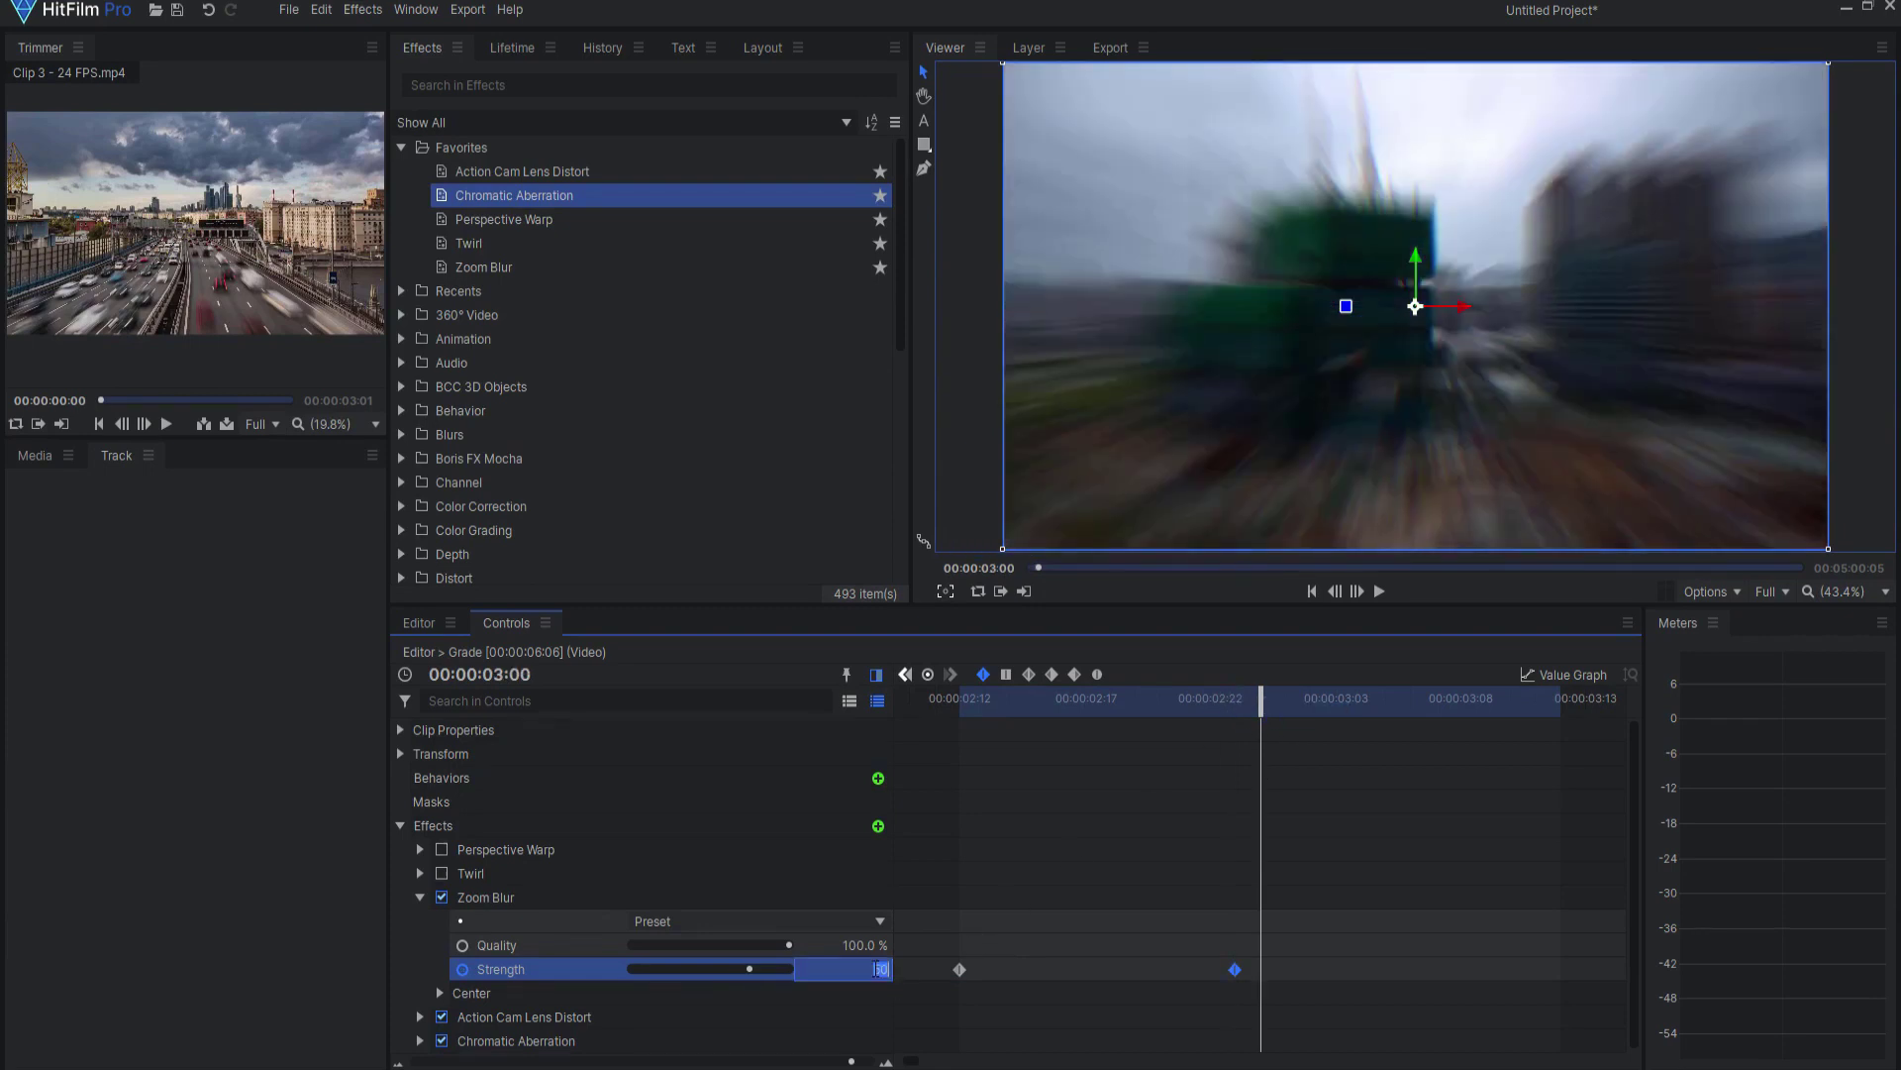
type("-50")
key("Return")
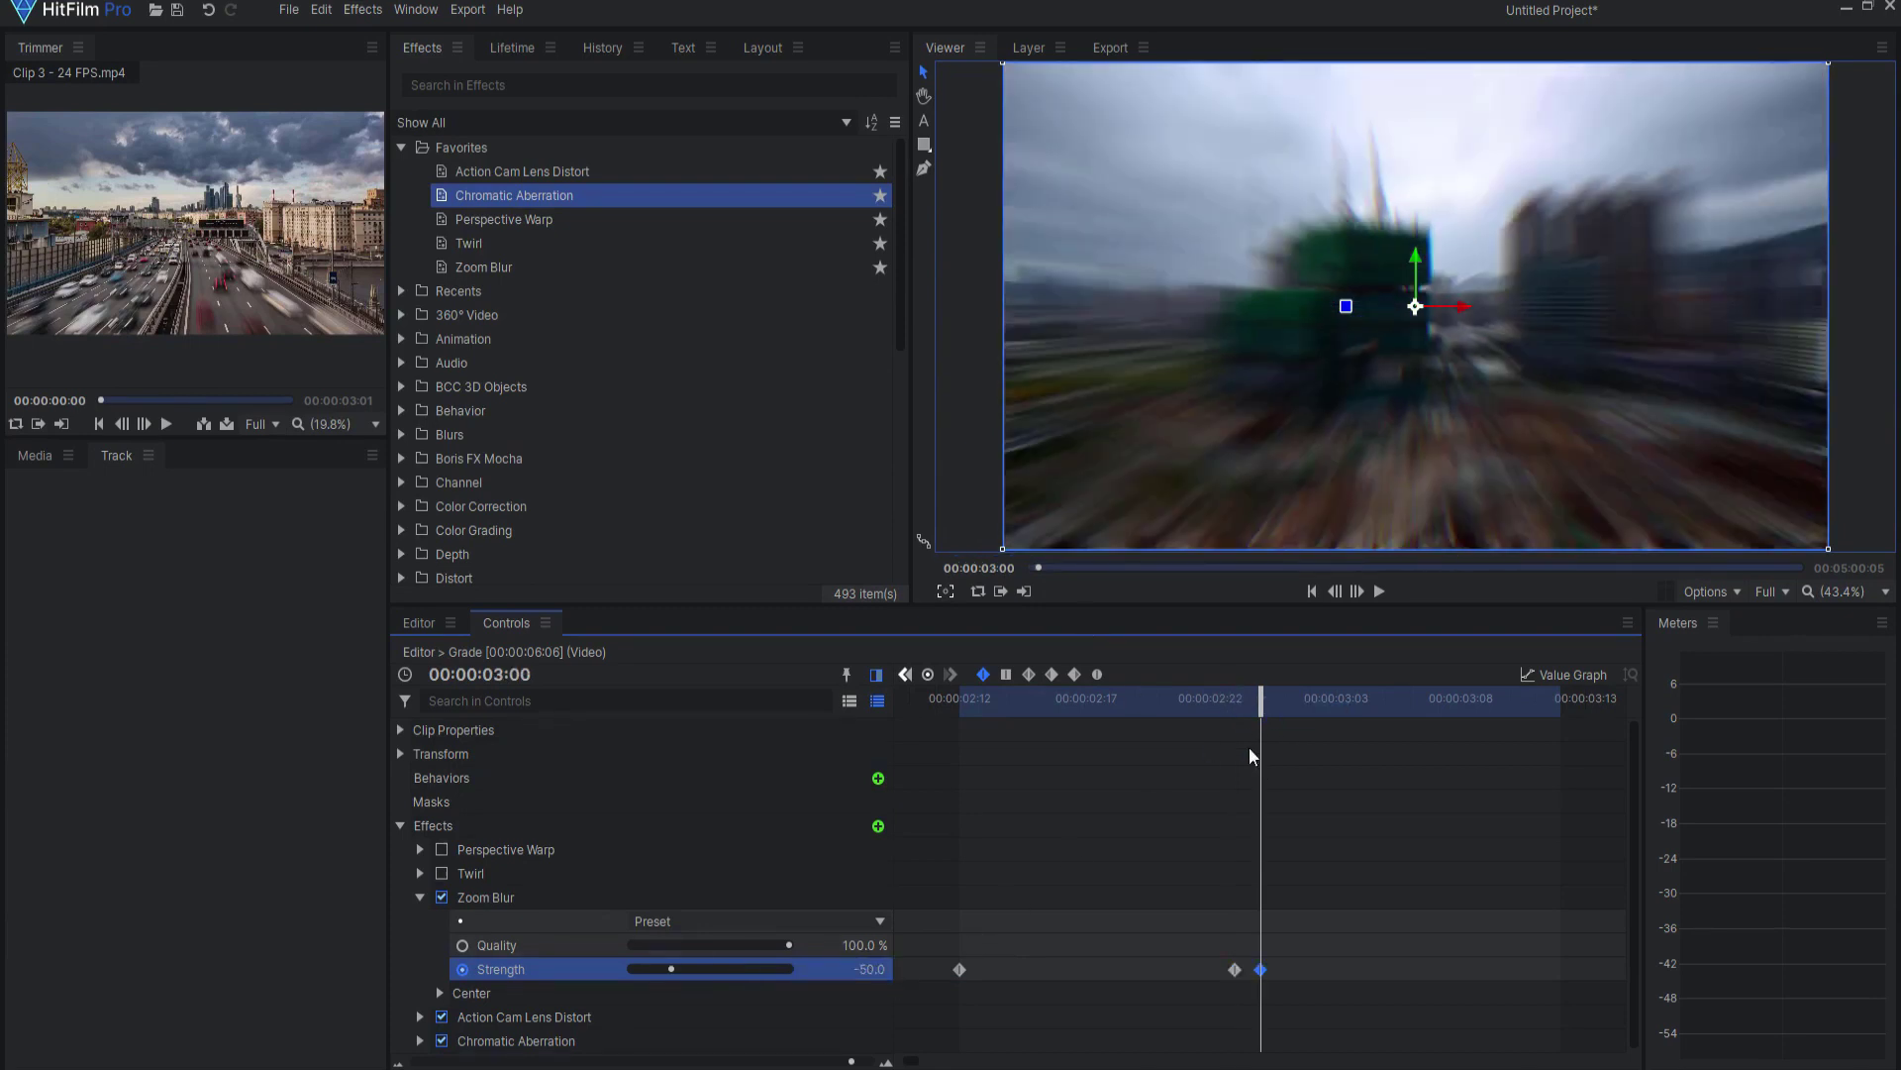
Step: Set Zoom Blur's Strength to 0 at 00:00:03:11 as the fourth keyframe
left_click_drag(1261, 698, 1535, 703)
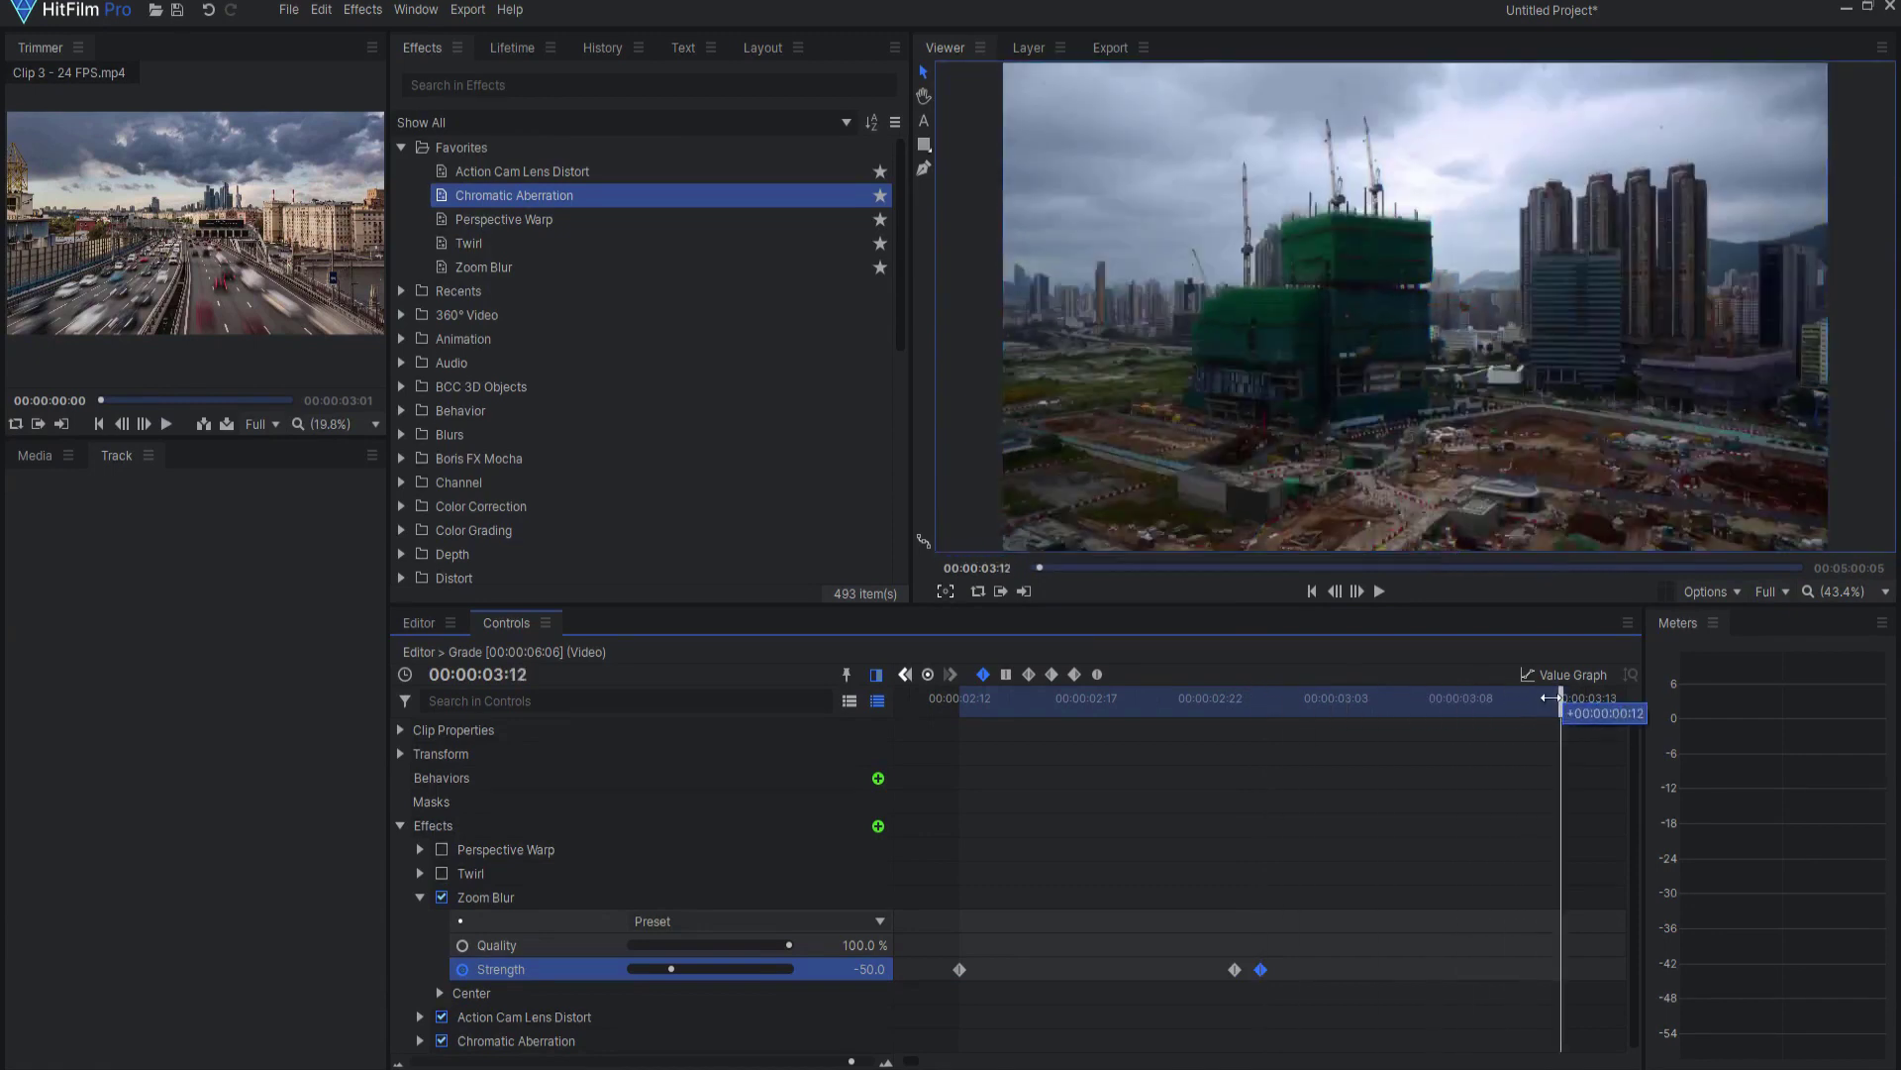
left_click(872, 970)
type("0")
key("Return")
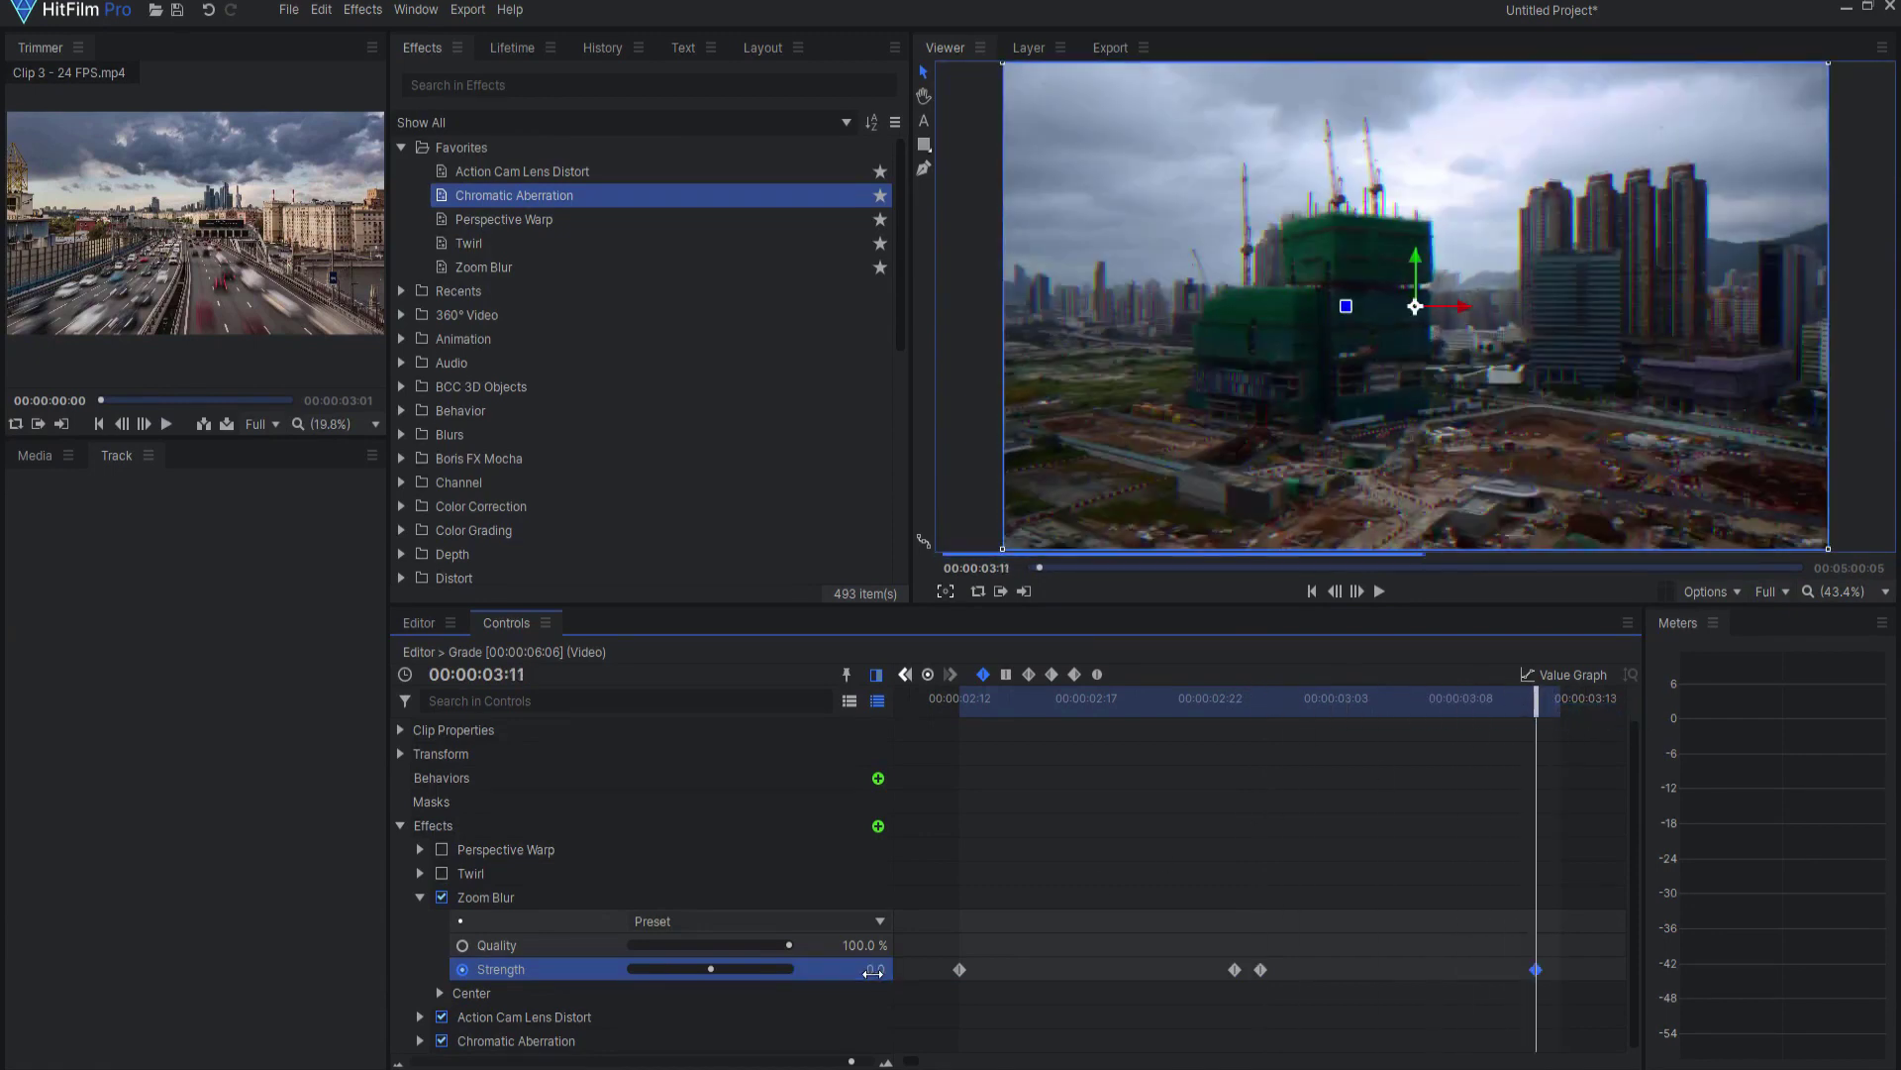
Step: Preview the zoom blur animation, collapse the Zoom Blur settings and turn that effect off
left_click_drag(971, 697, 1073, 805)
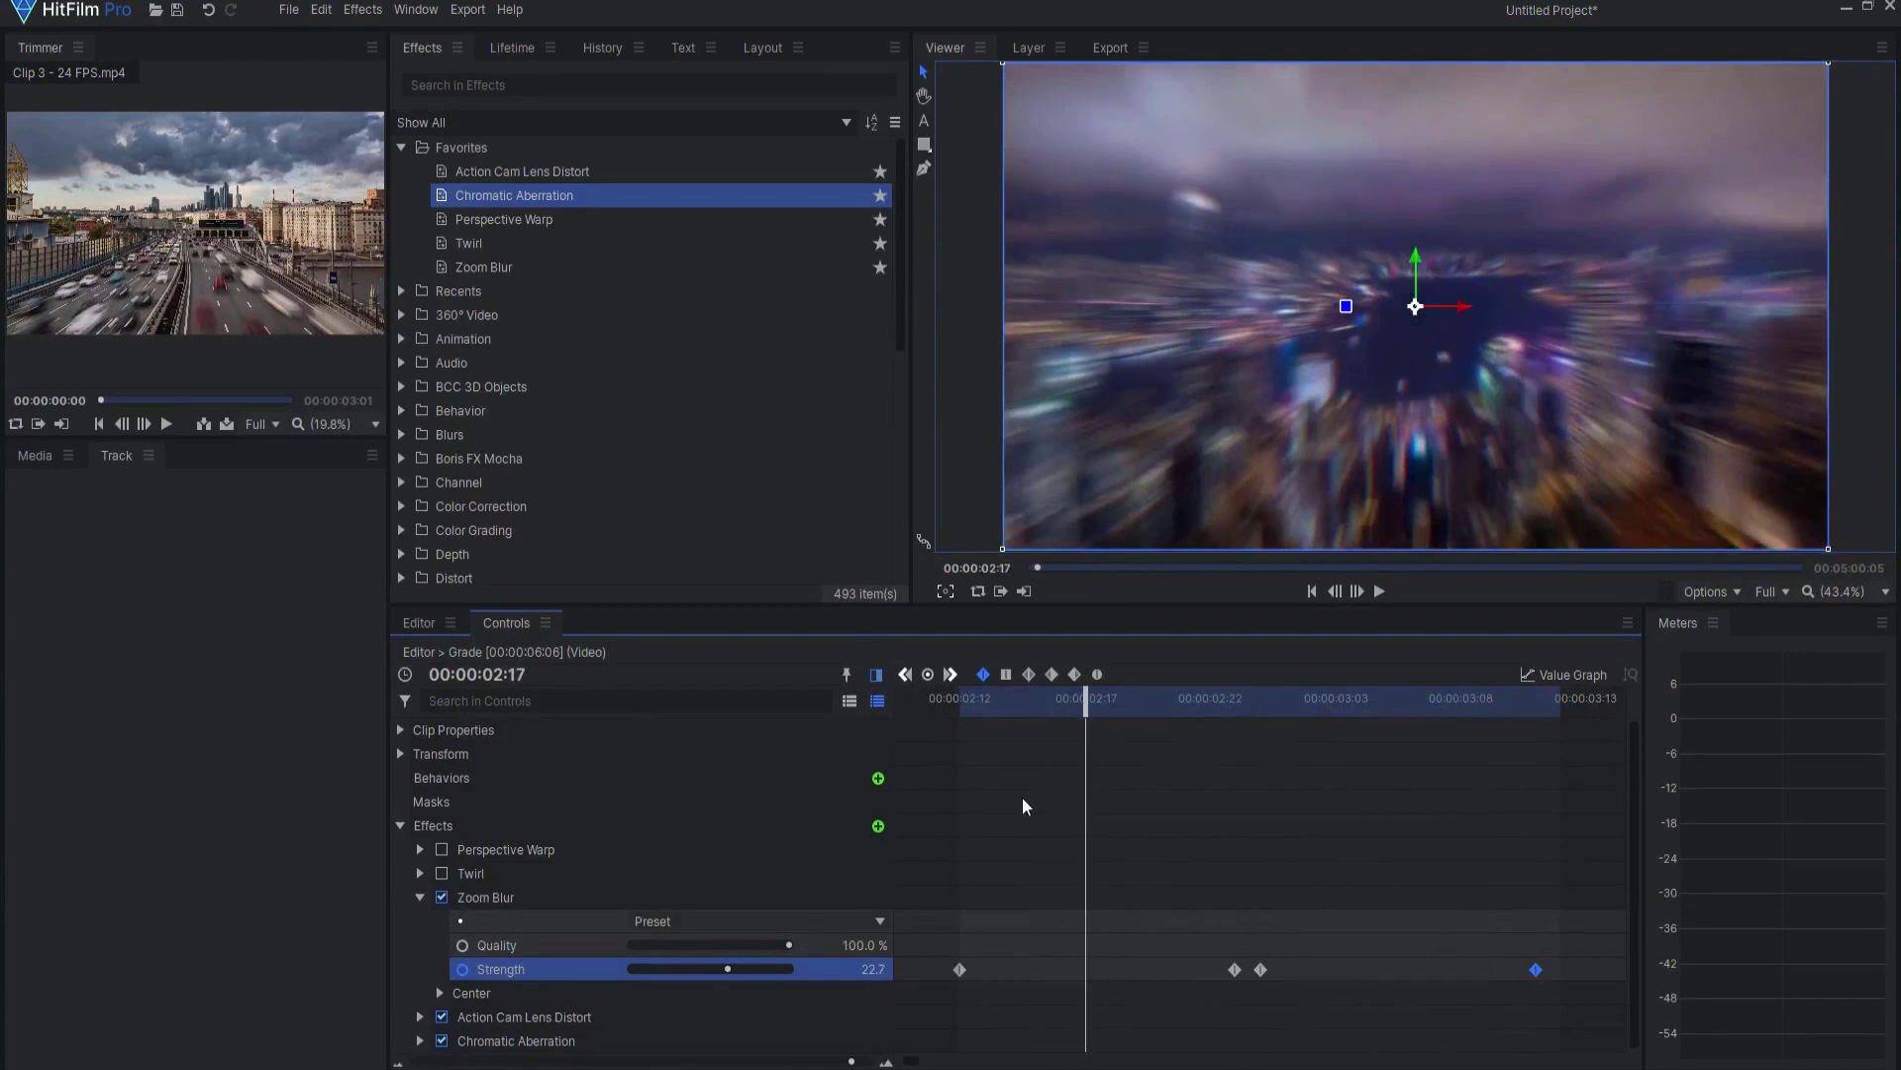
left_click(419, 897)
left_click(443, 897)
Step: Enable keyframing for Action Cam Lens Distort's FOV with a first keyframe at 00:00:02:12
left_click(517, 921)
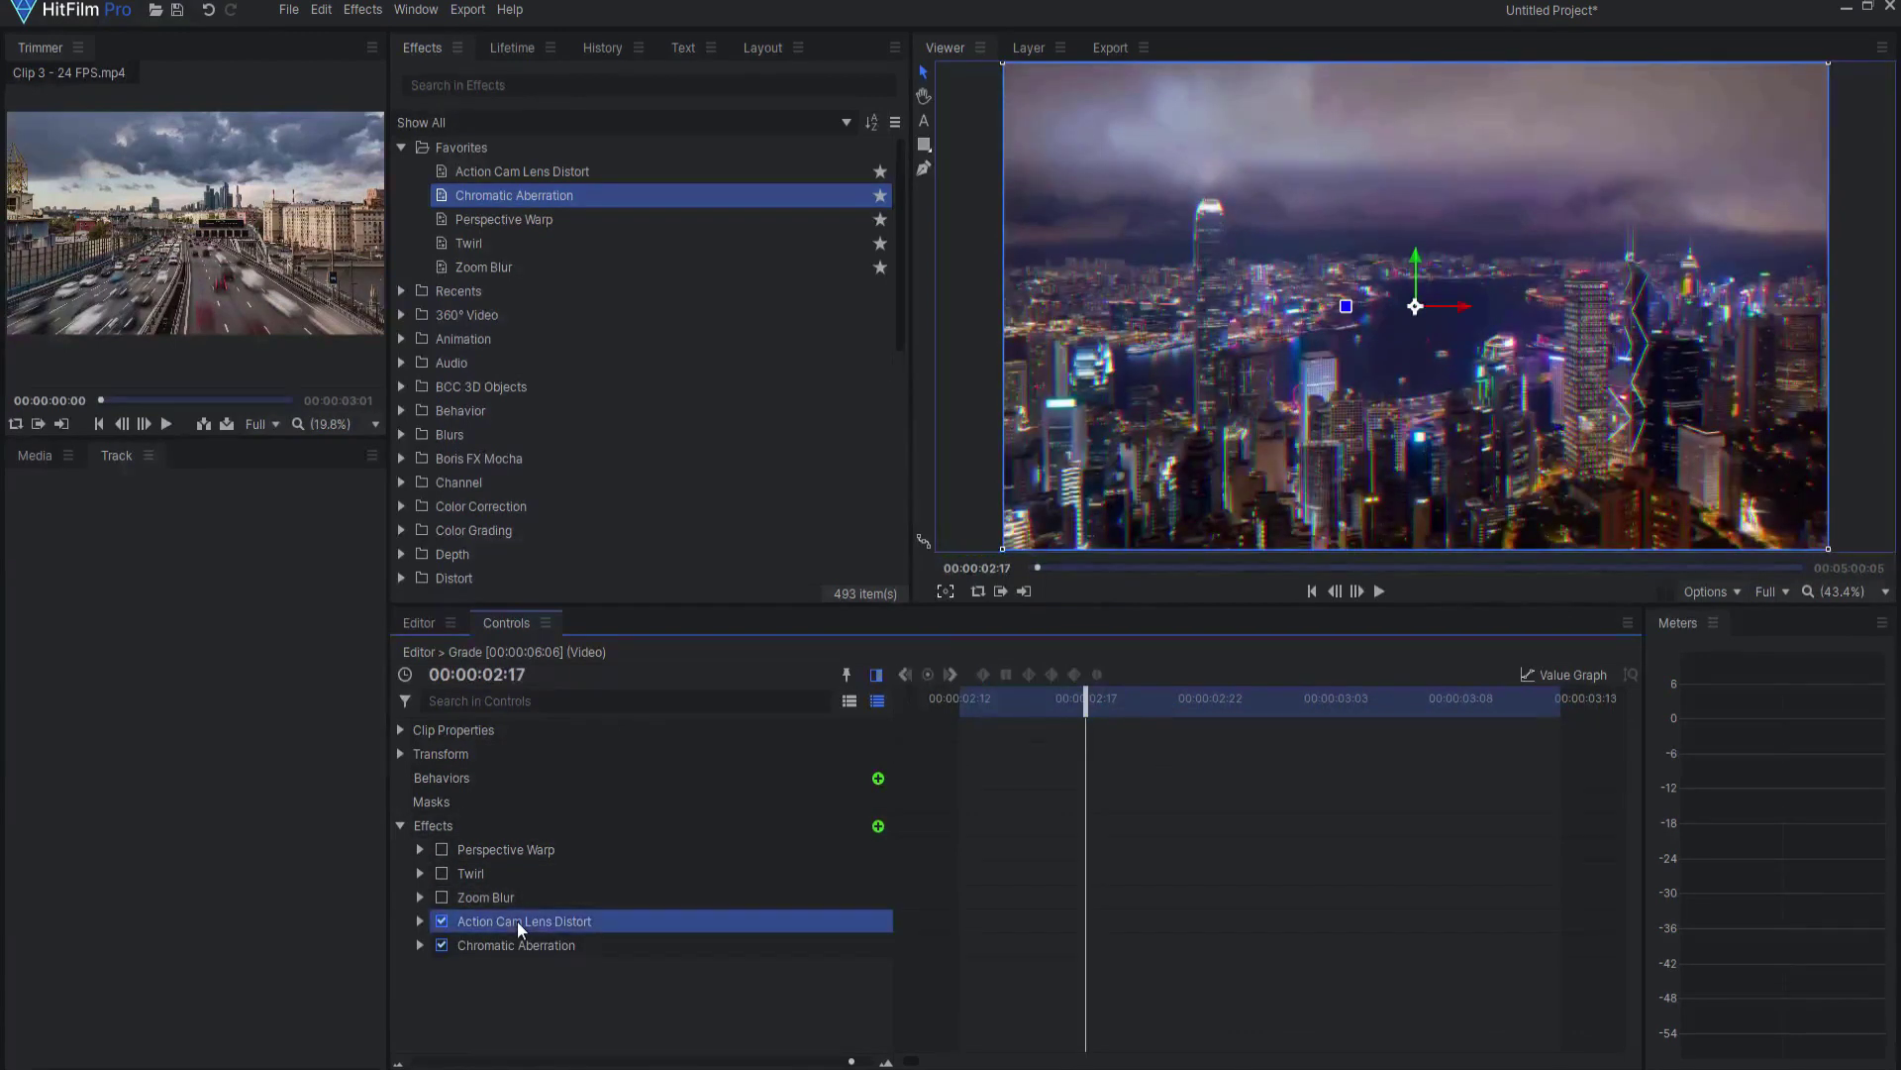
left_click(417, 921)
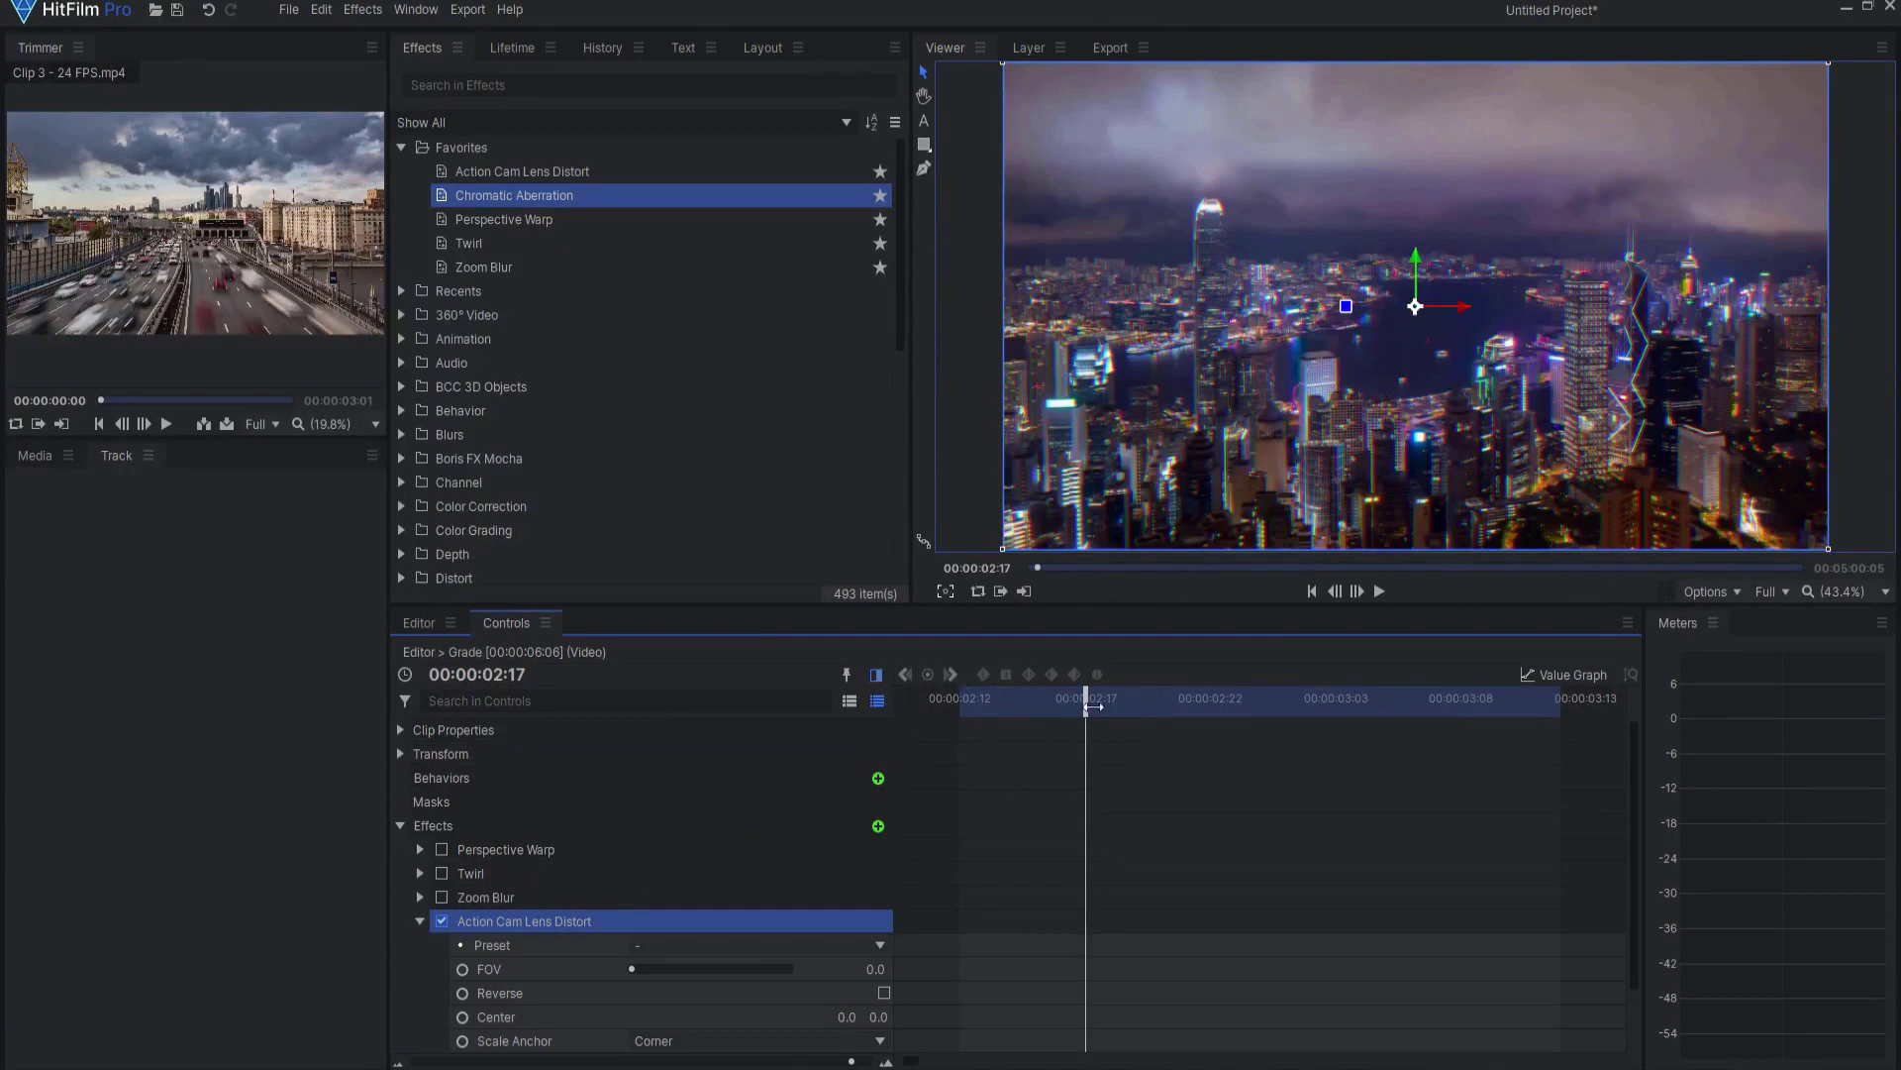
left_click_drag(1093, 706, 971, 727)
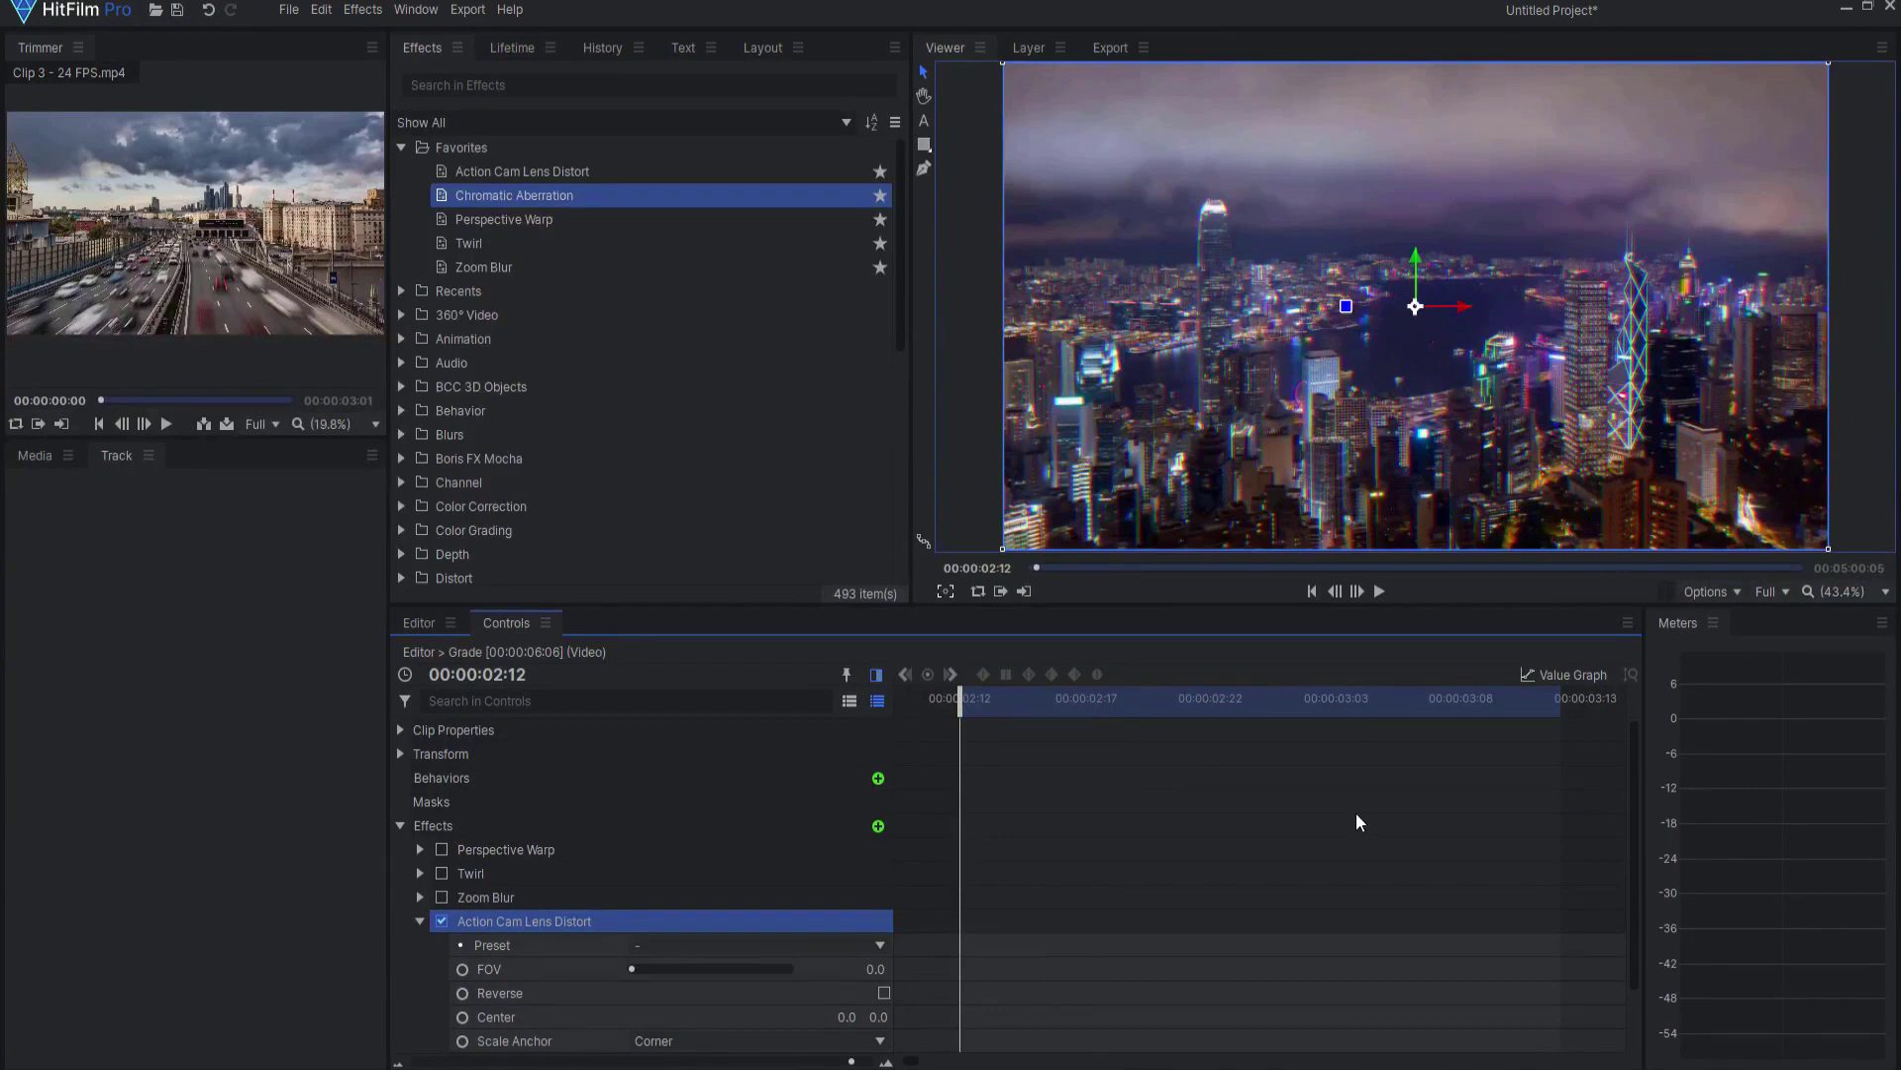
left_click(461, 970)
Step: Set Action Cam Lens Distort's FOV to 40 at 00:00:02:23 as a second keyframe
left_click_drag(954, 707, 1238, 702)
left_click(876, 966)
type("40")
key("Return")
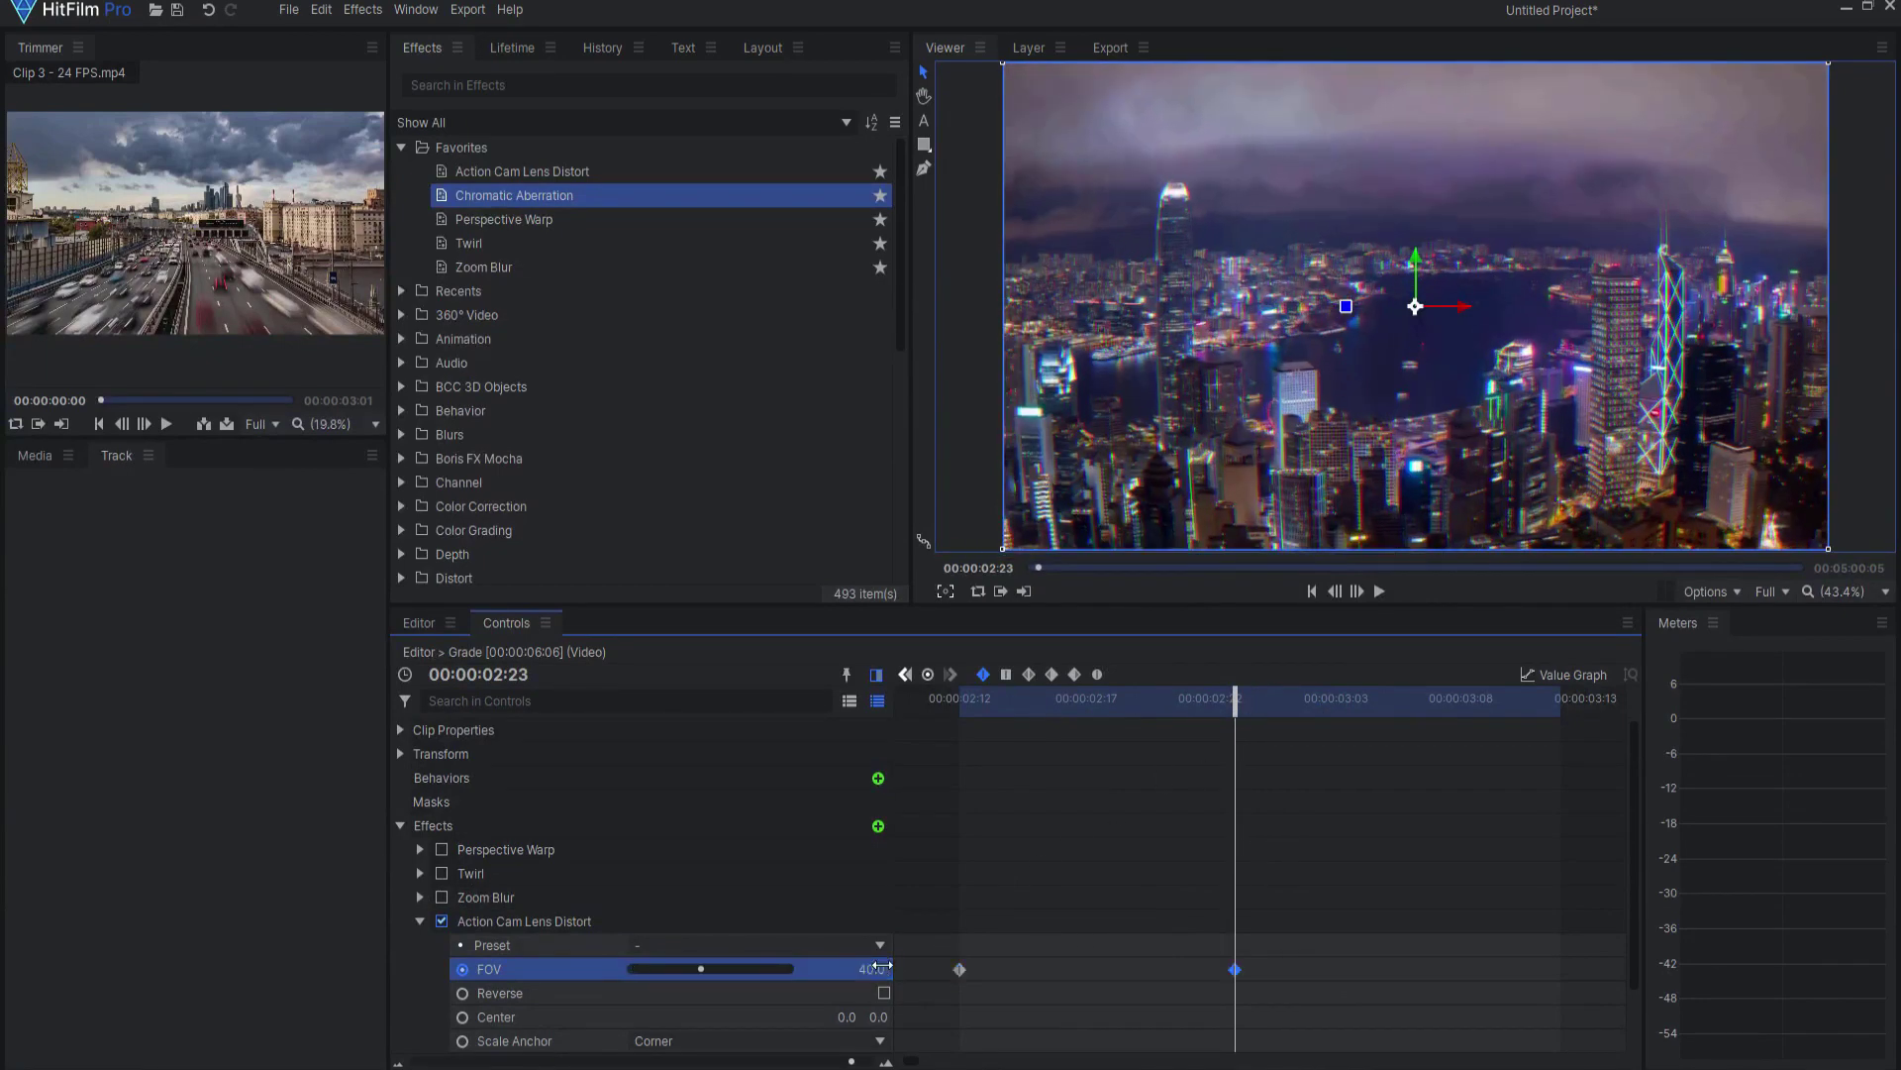
Step: Add a hold keyframe for the lens distortion's FOV at 00:00:03:00 and set FOV to 0 at 00:00:03:11
left_click_drag(1224, 700, 1261, 699)
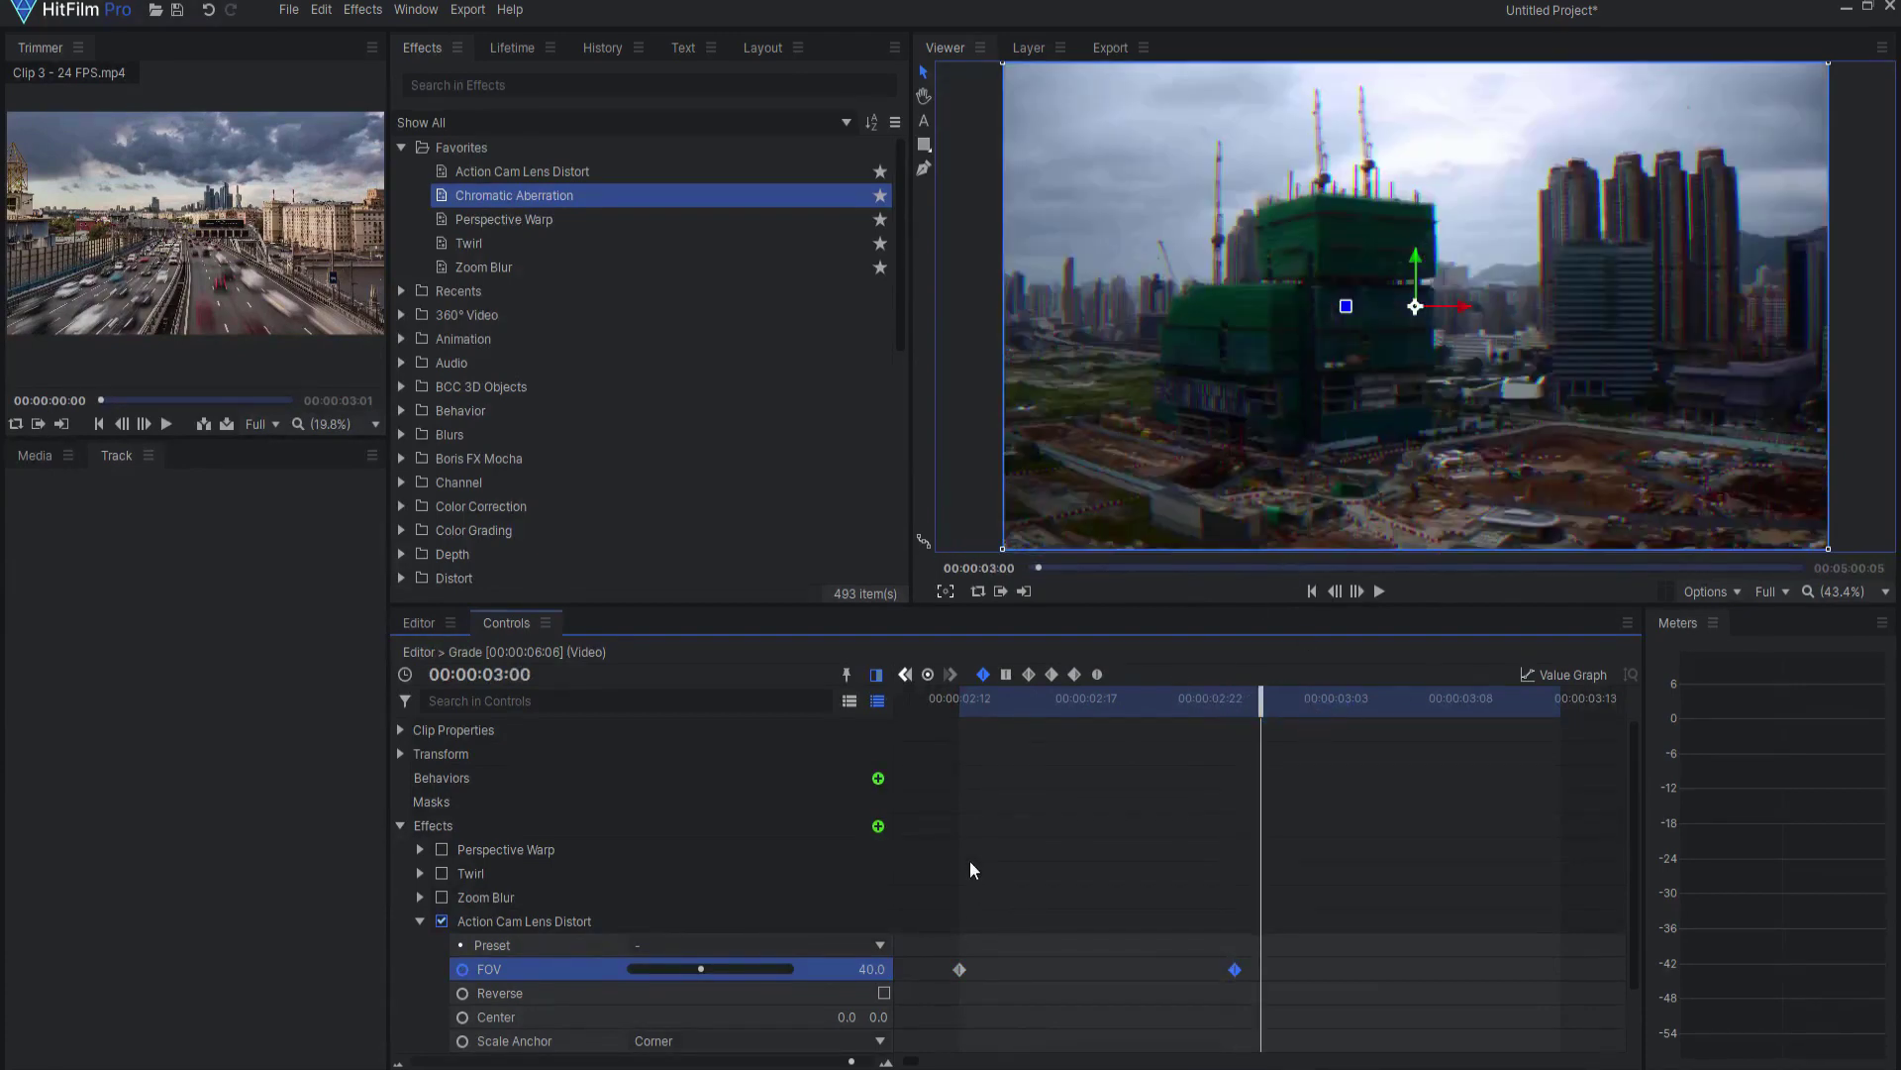
left_click(928, 675)
left_click_drag(1258, 700, 1545, 697)
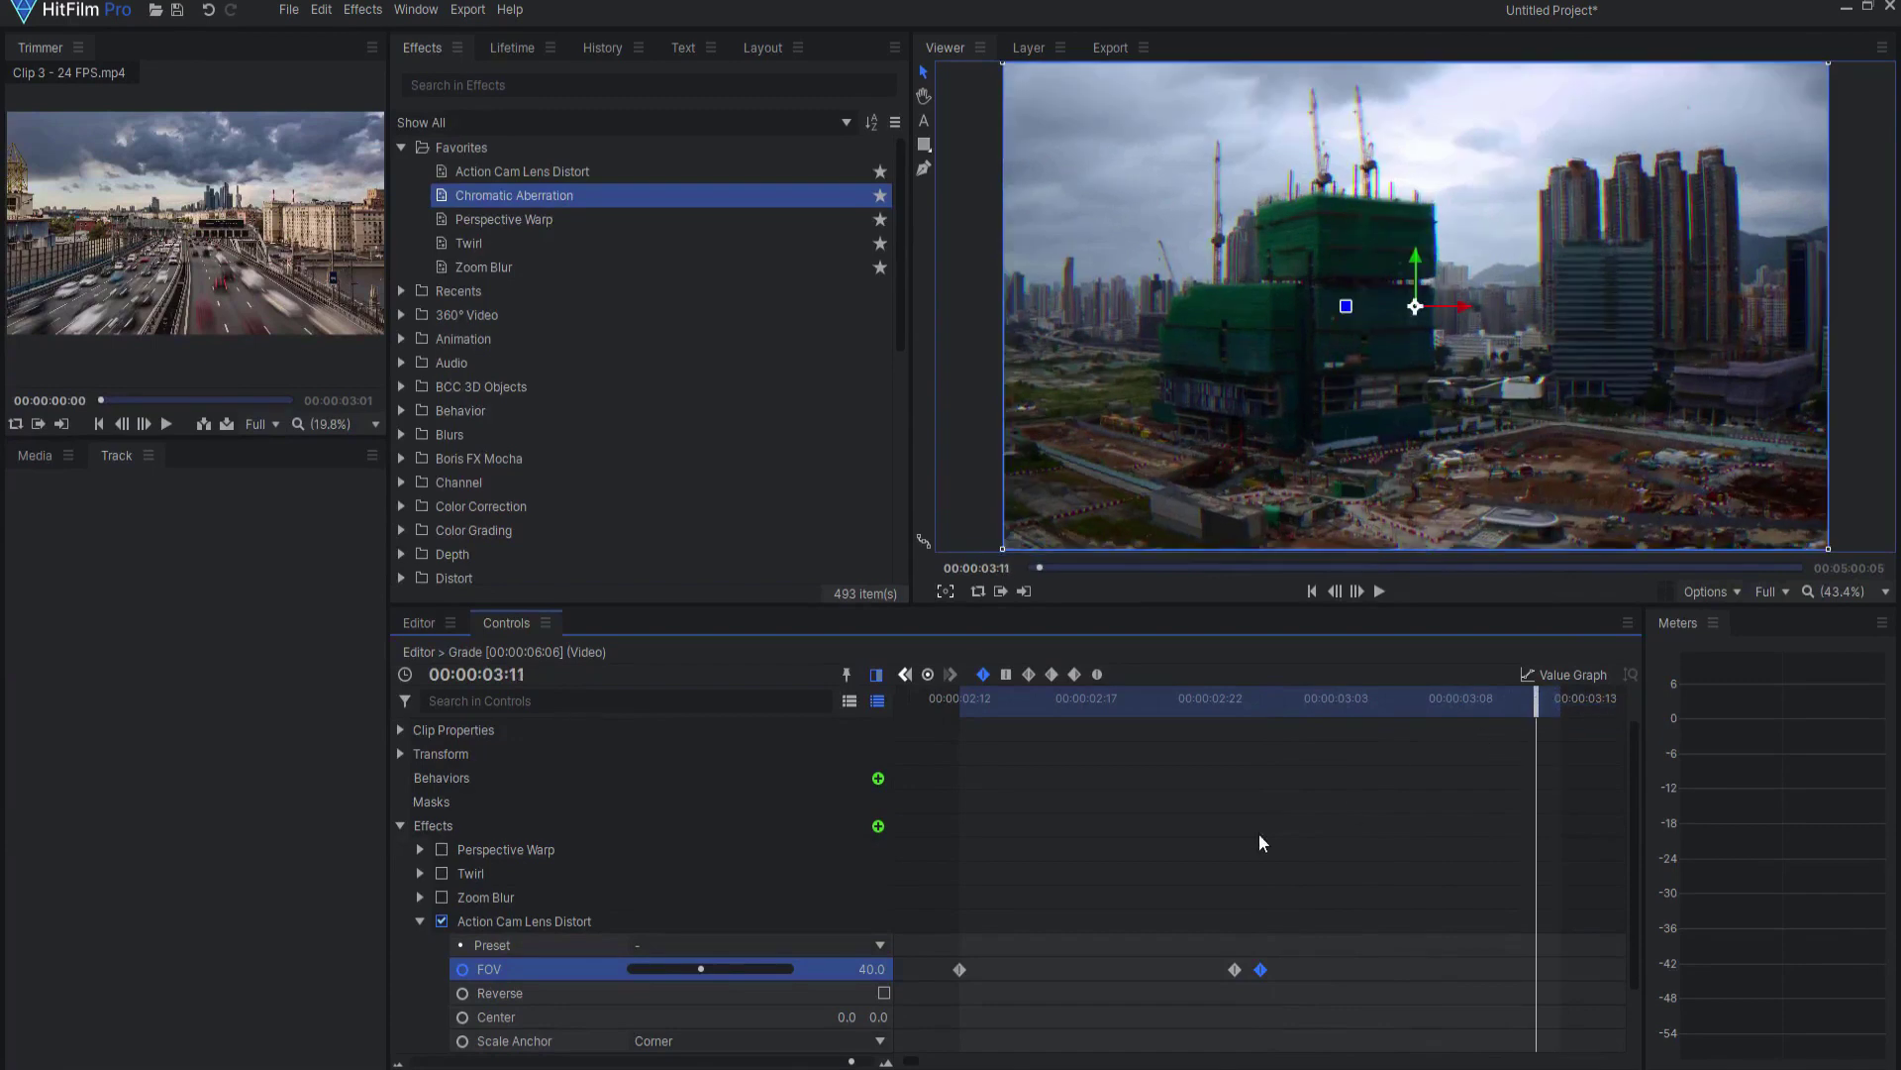
left_click(880, 971)
type("0")
key("Return")
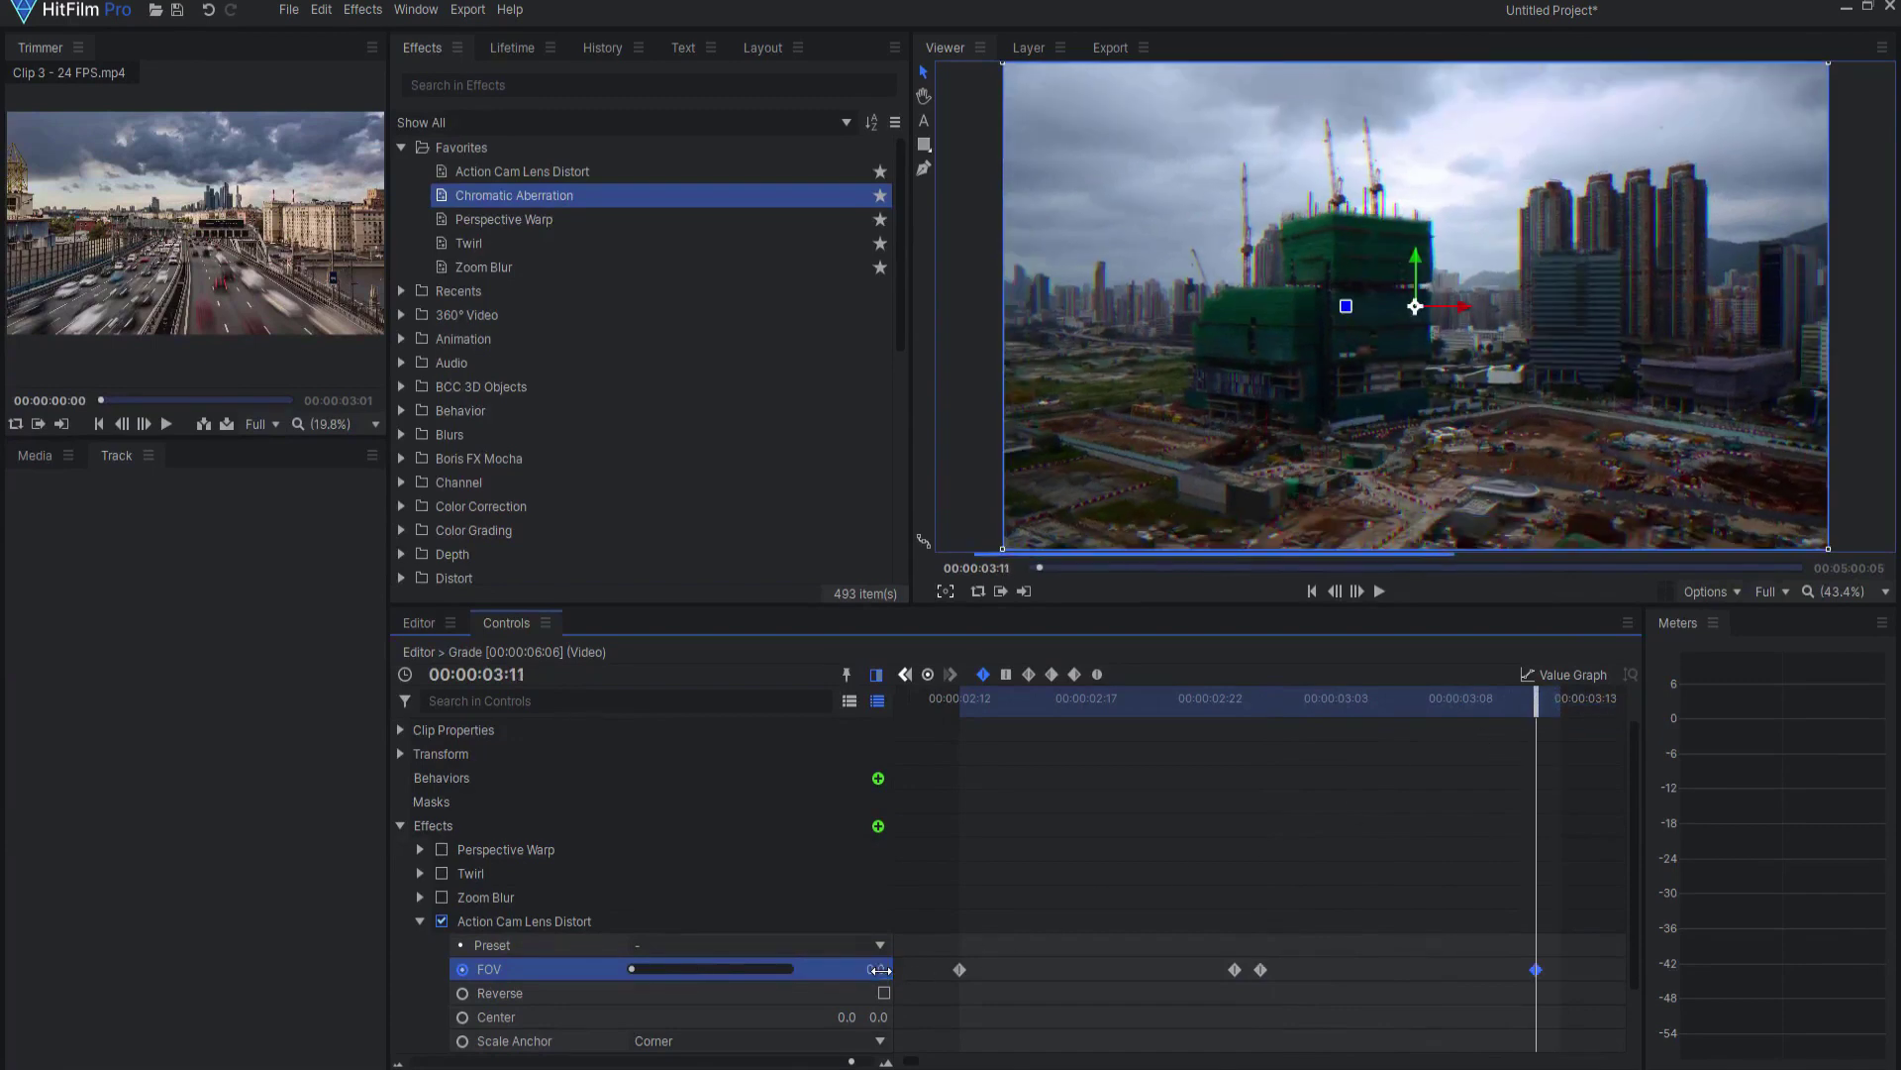
Step: Preview the lens distortion animation, turn off Action Cam Lens Distort and collapse its settings
left_click_drag(1003, 696, 1110, 693)
left_click(442, 921)
left_click(420, 921)
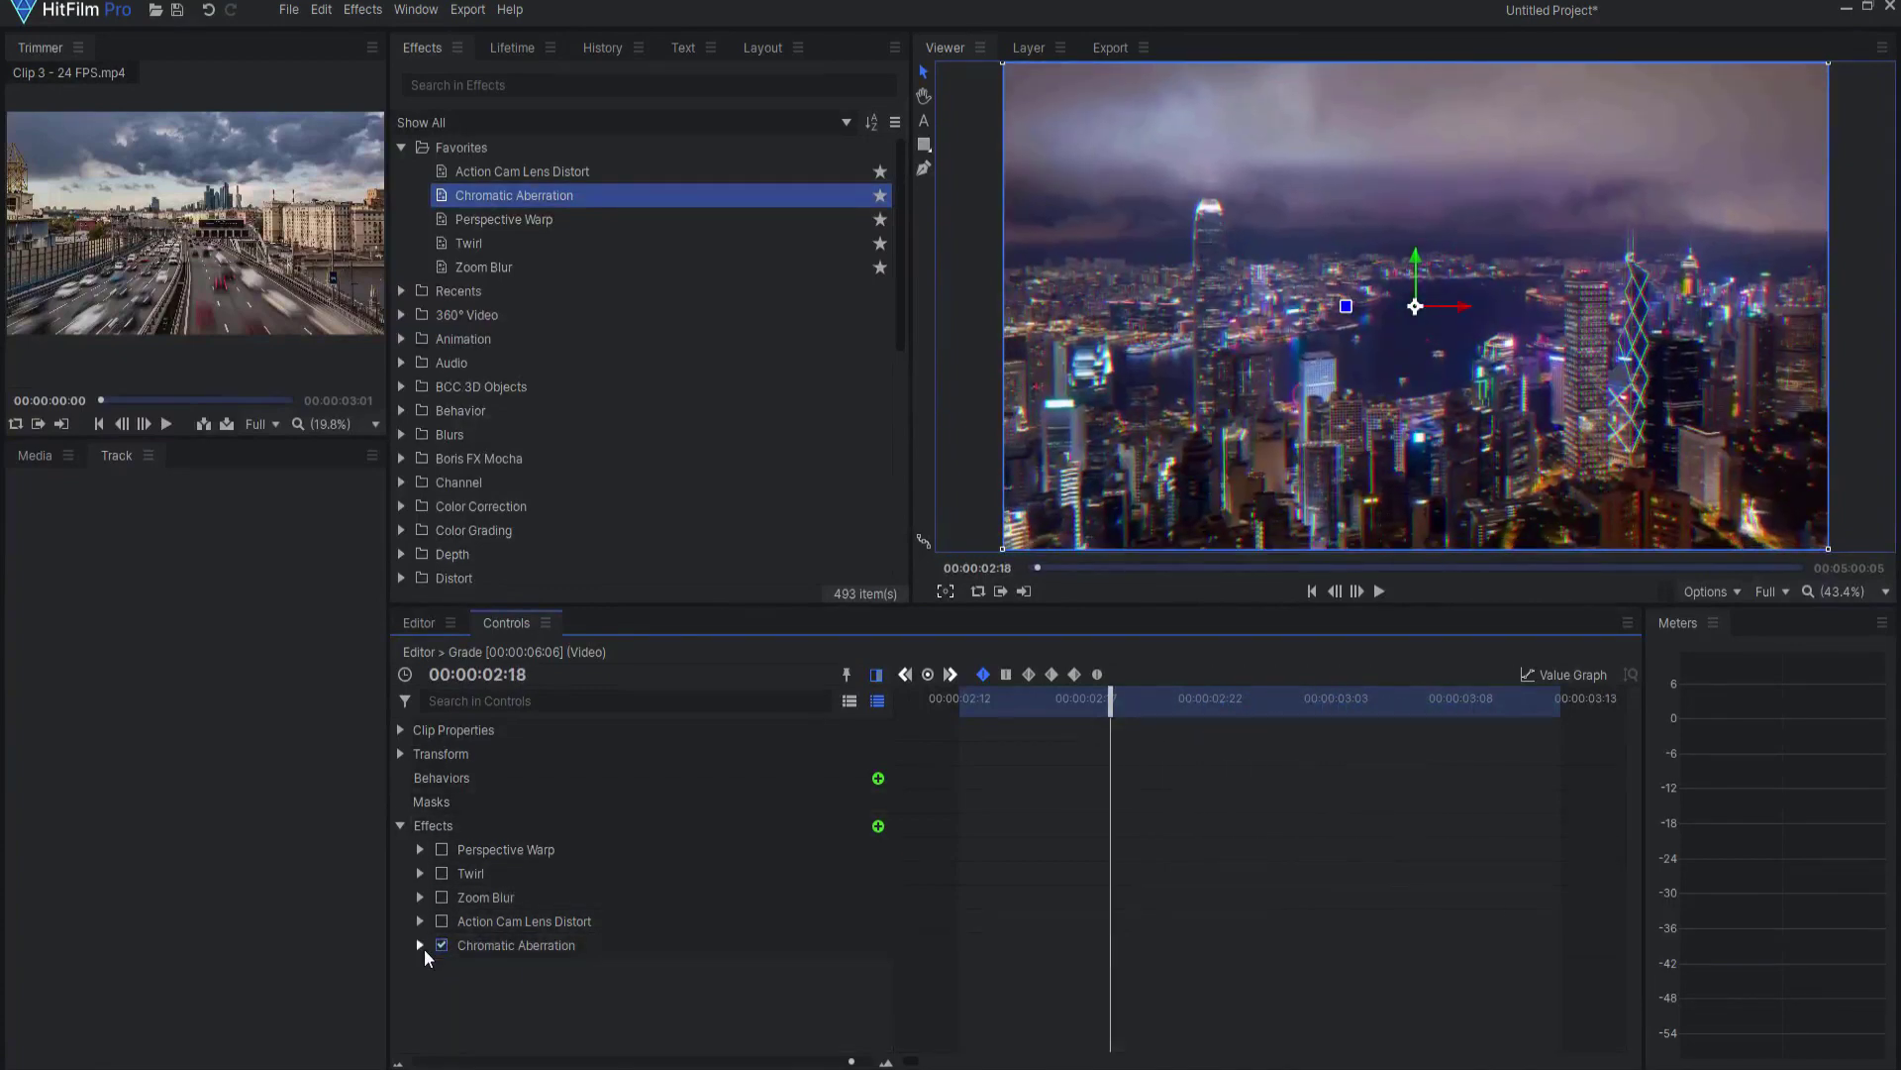
Step: Set Chromatic Aberration's Distance to 0% at 00:00:02:12 and enable keyframing for it there
left_click(421, 947)
scroll(706, 828, "down", 1)
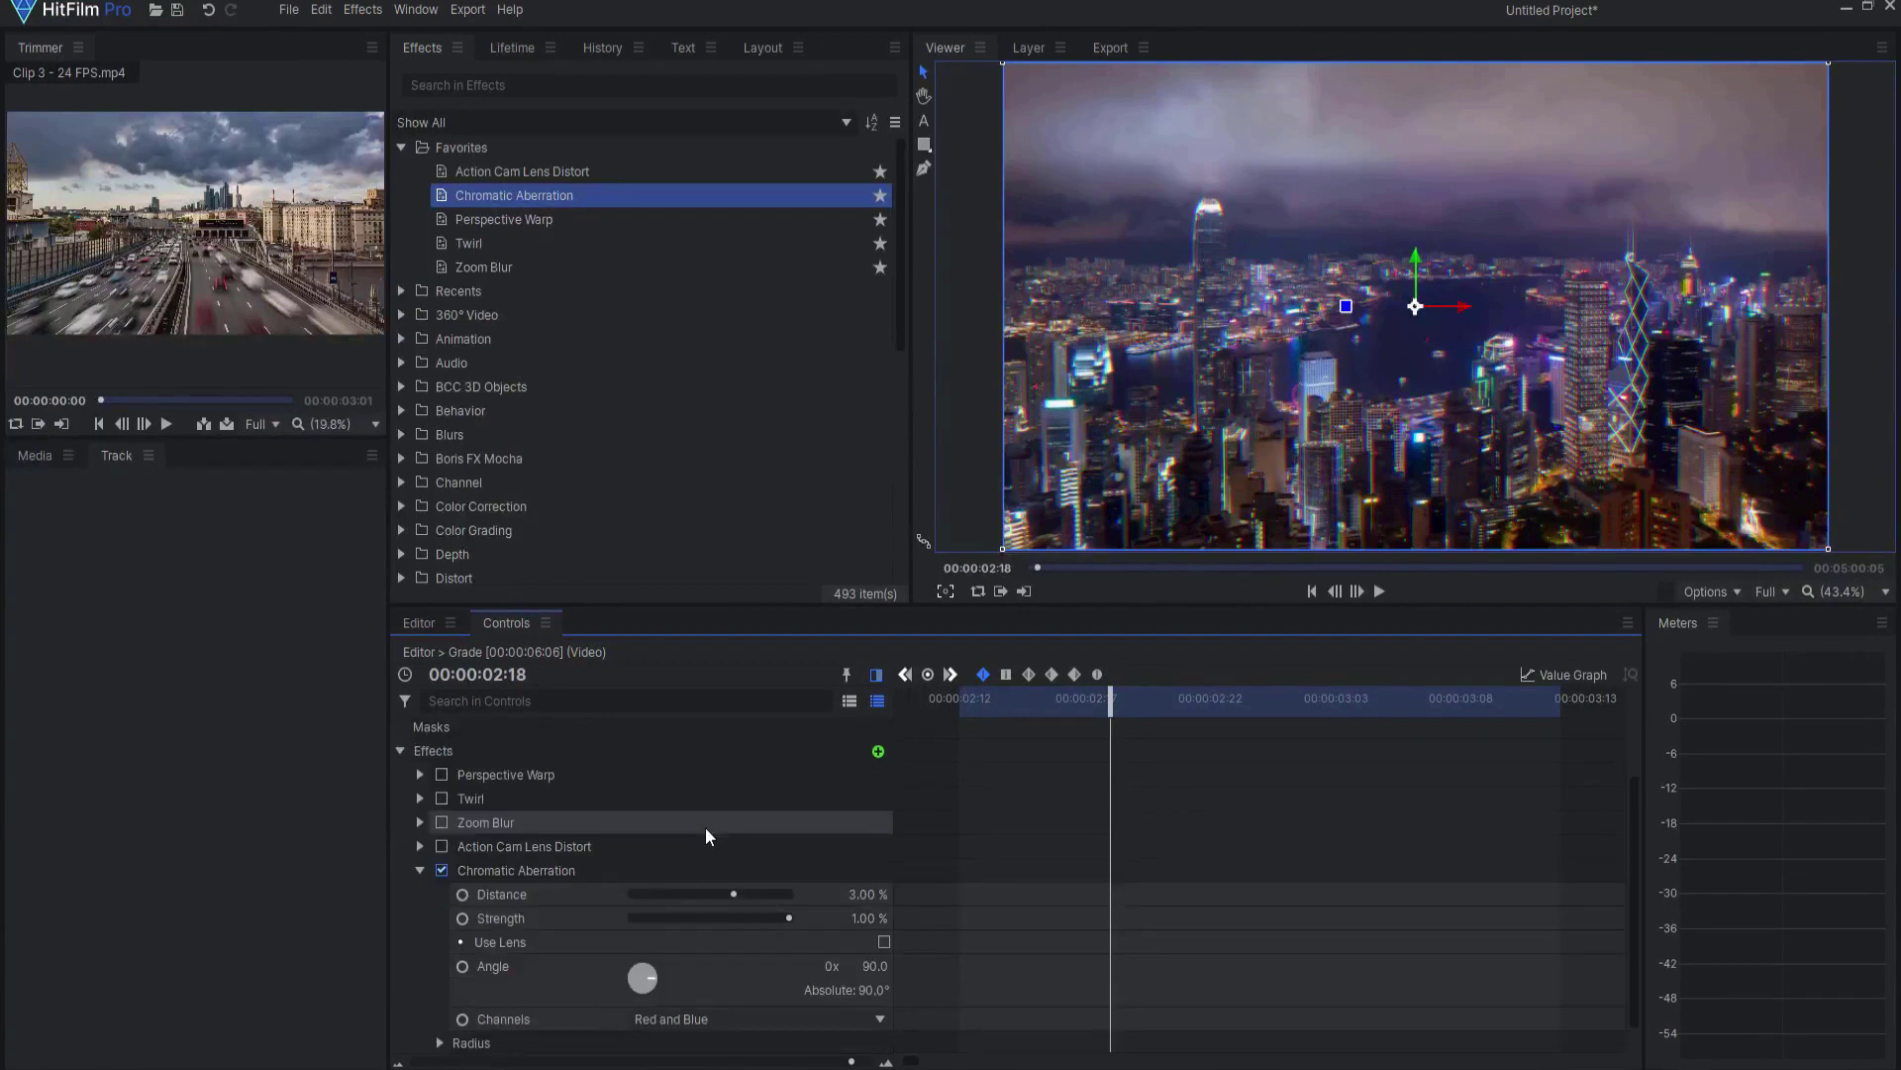
scroll(705, 827, "up", 1)
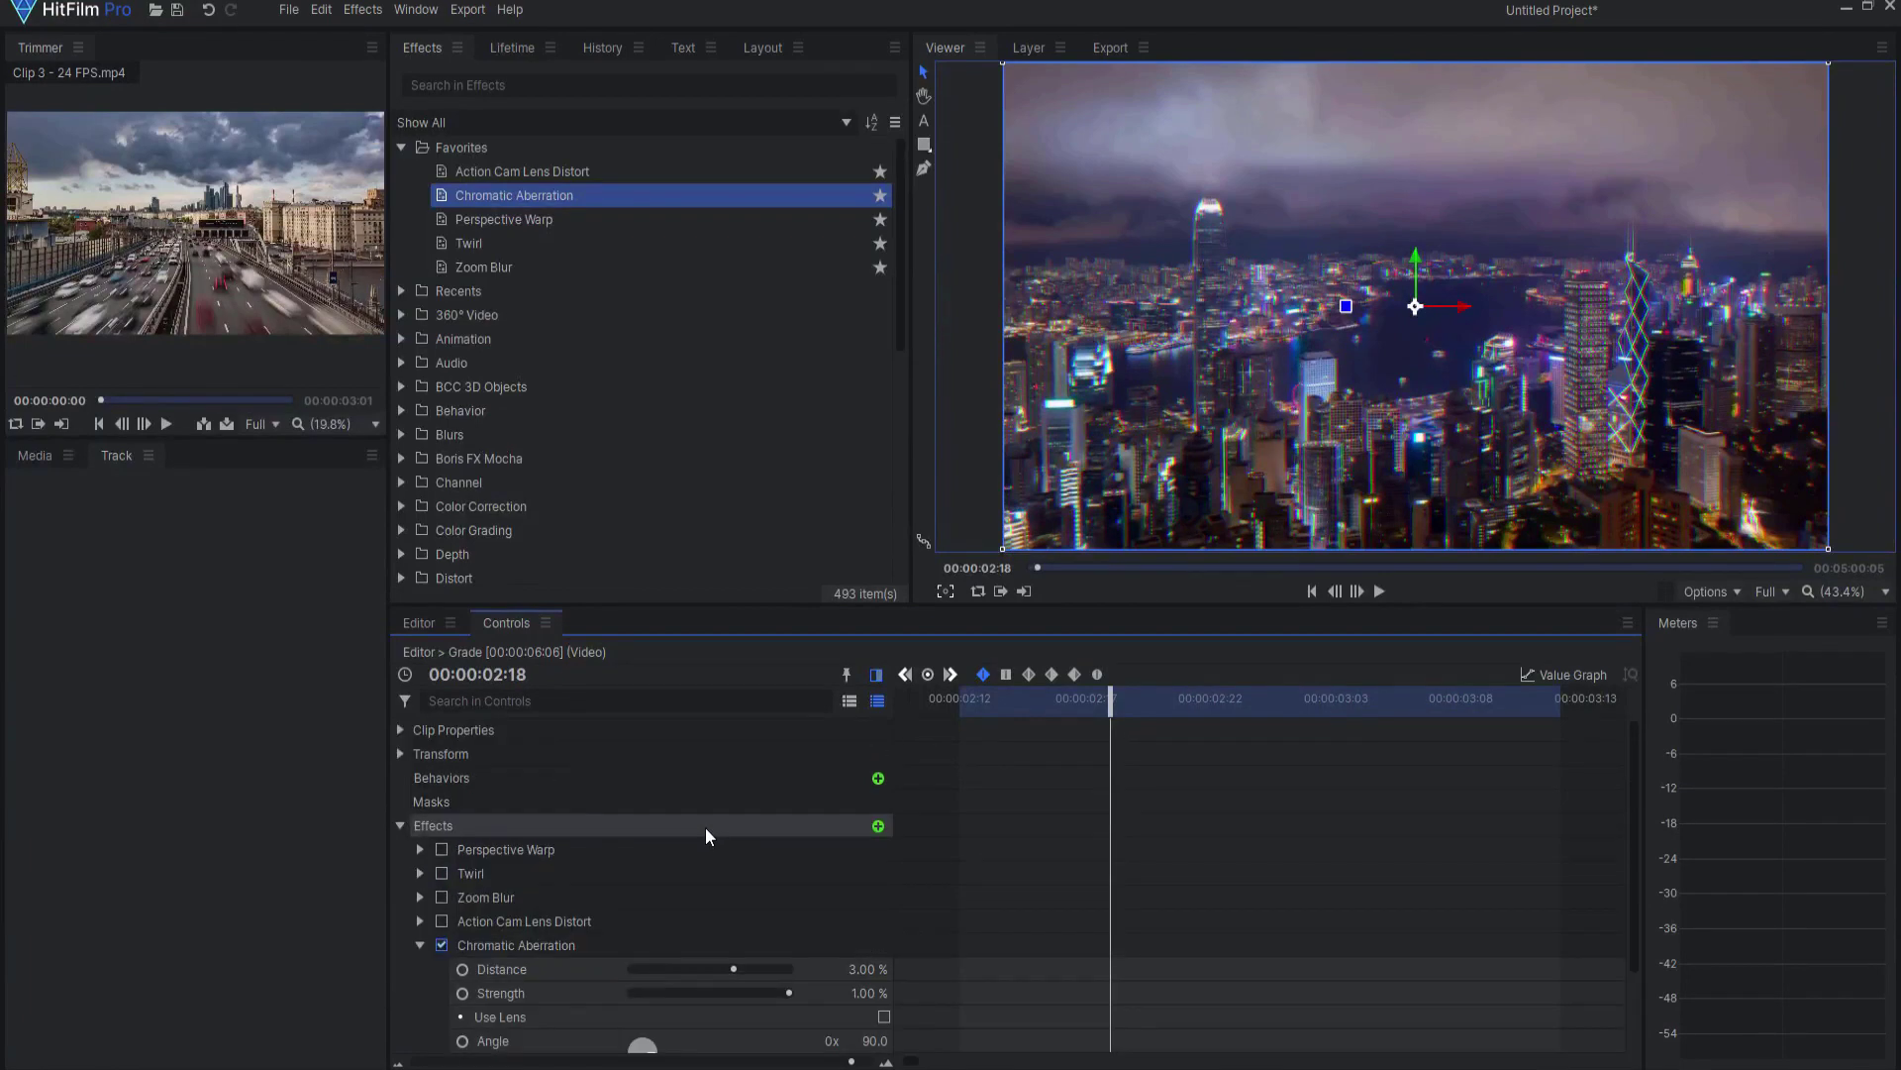
left_click_drag(1122, 710, 960, 711)
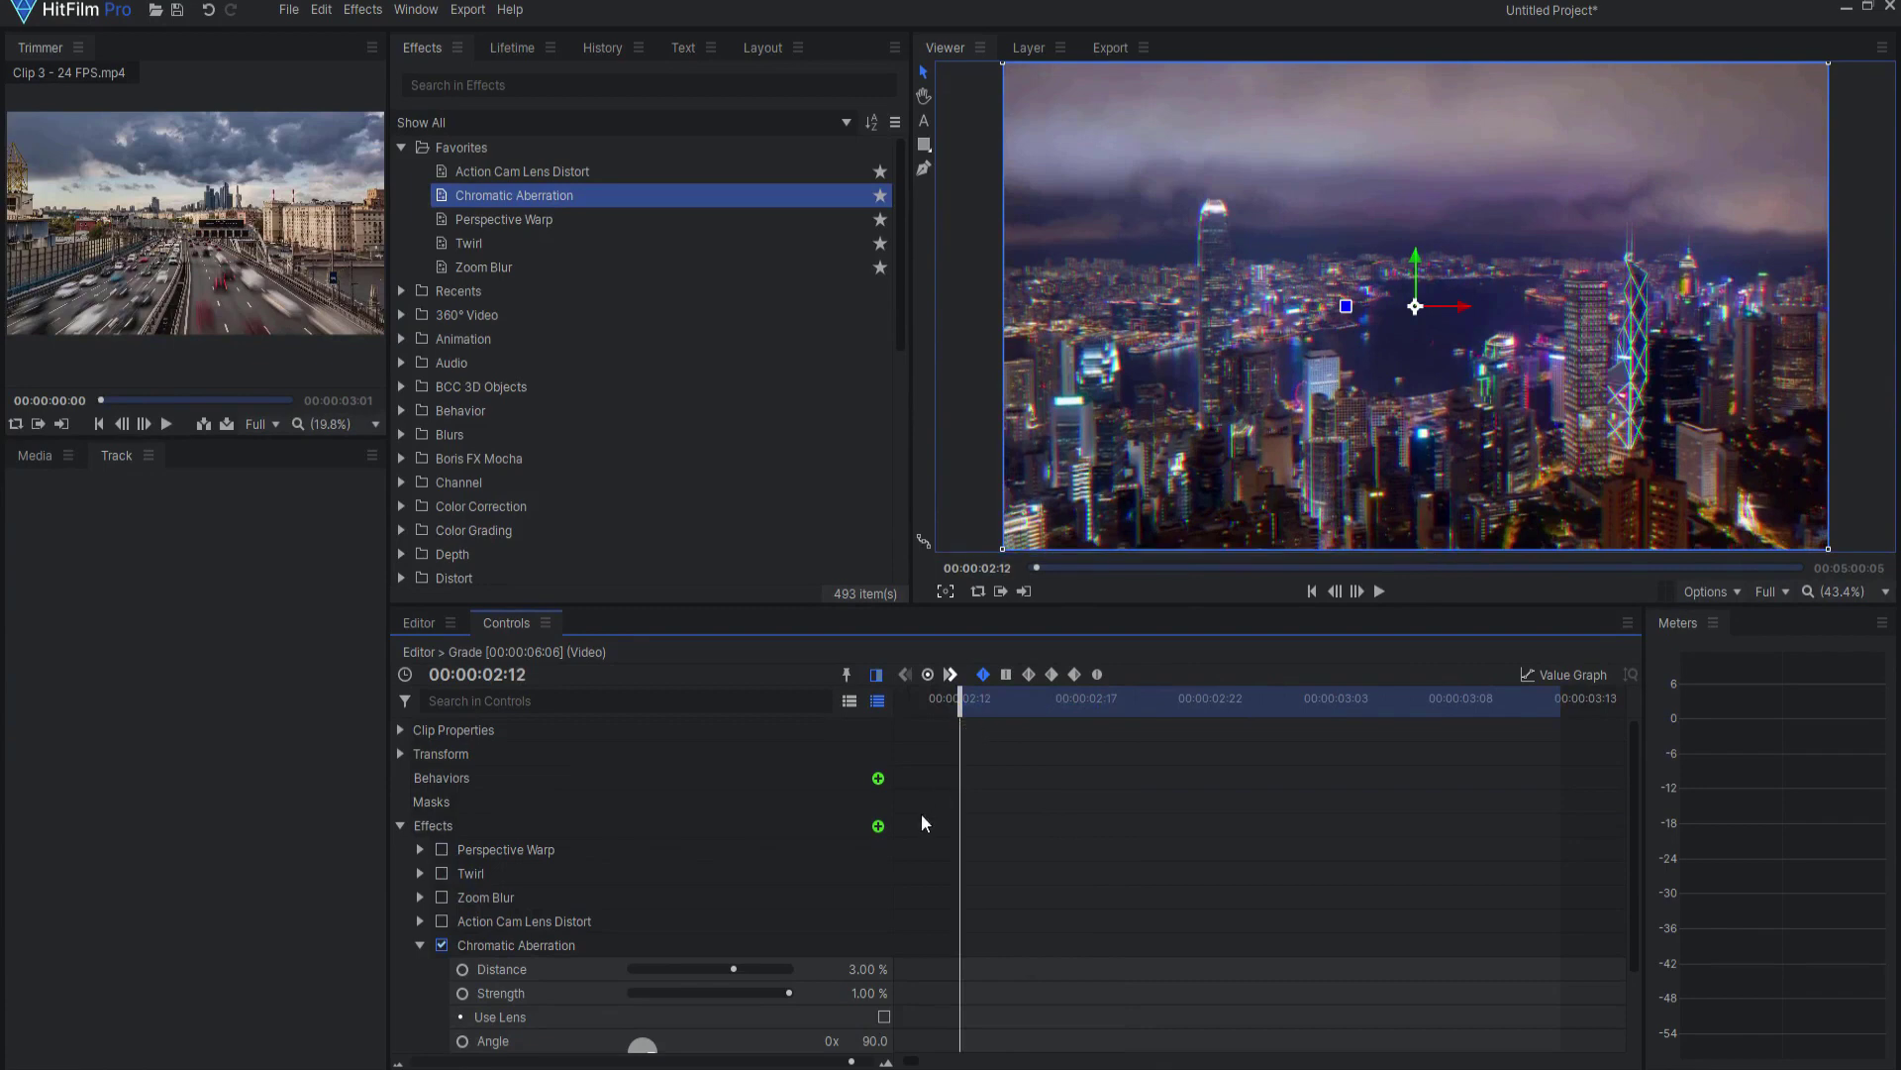
left_click(861, 969)
type("0")
key("Return")
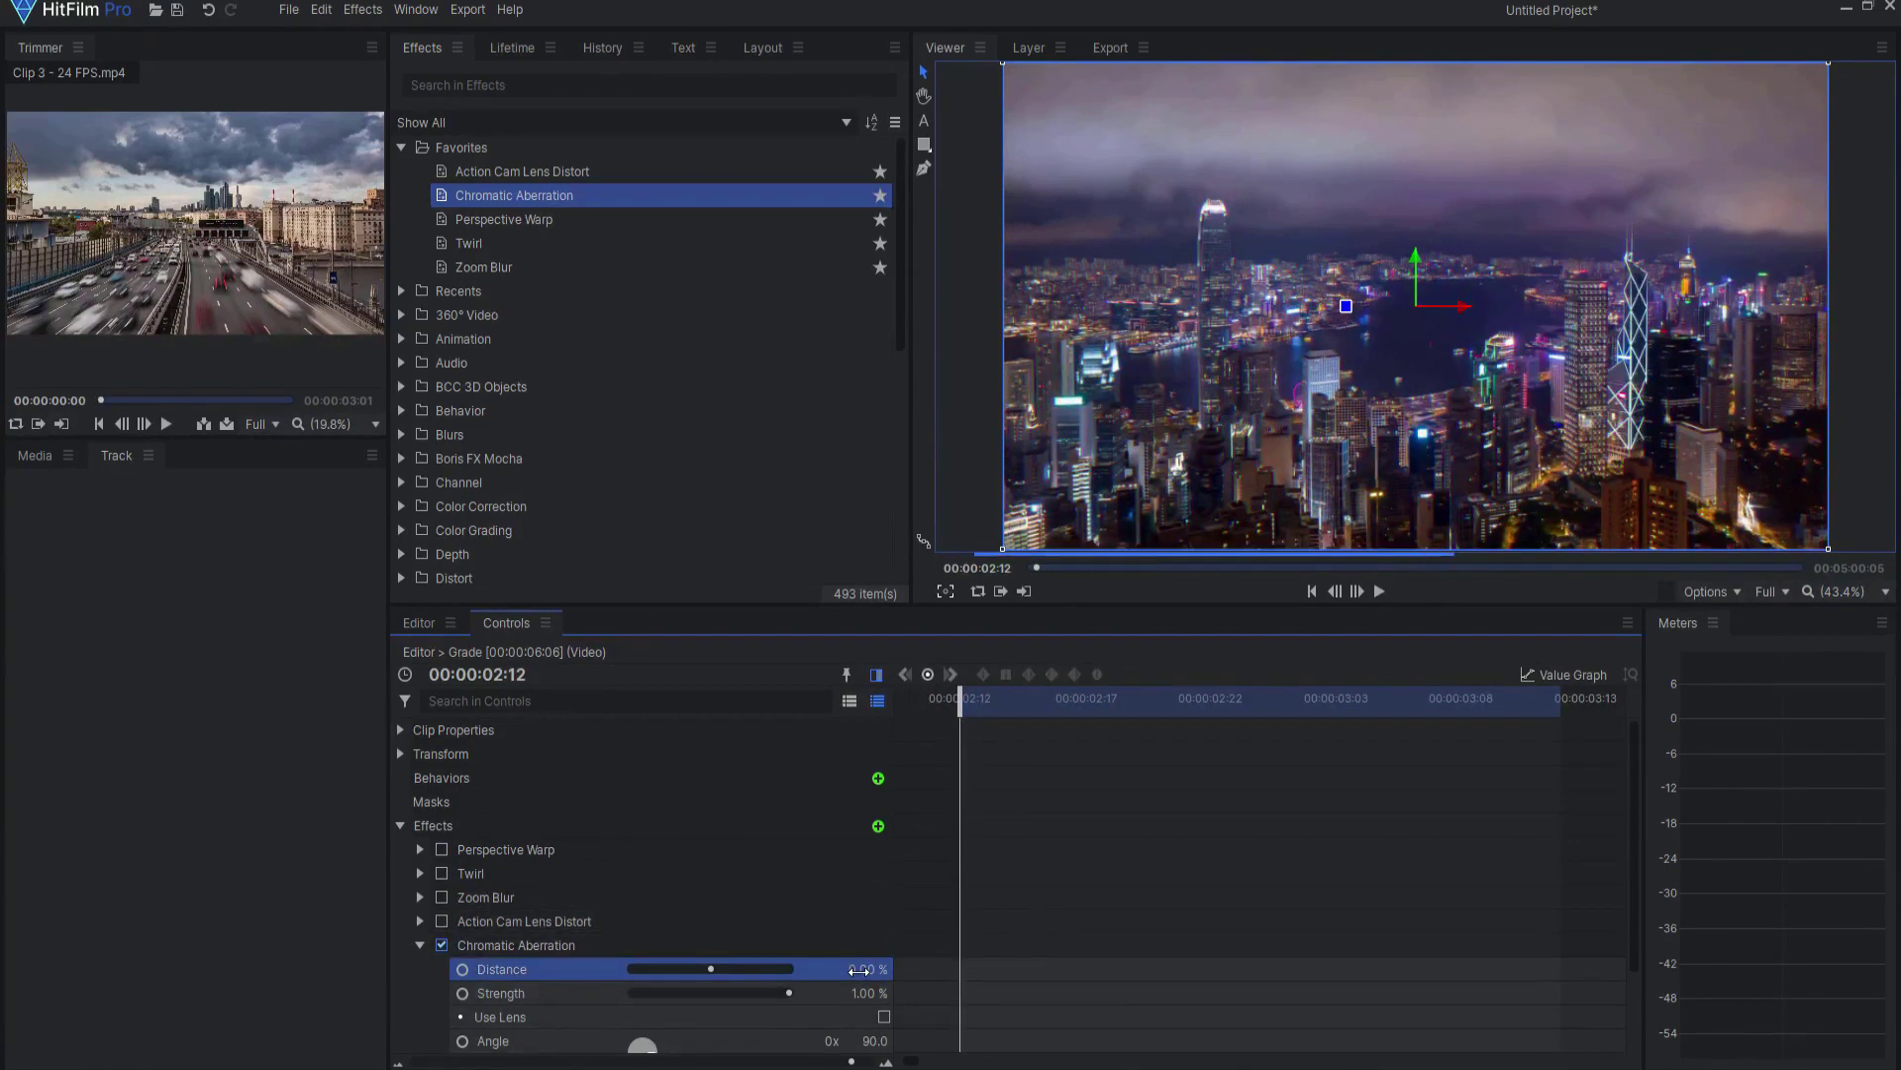
left_click(461, 968)
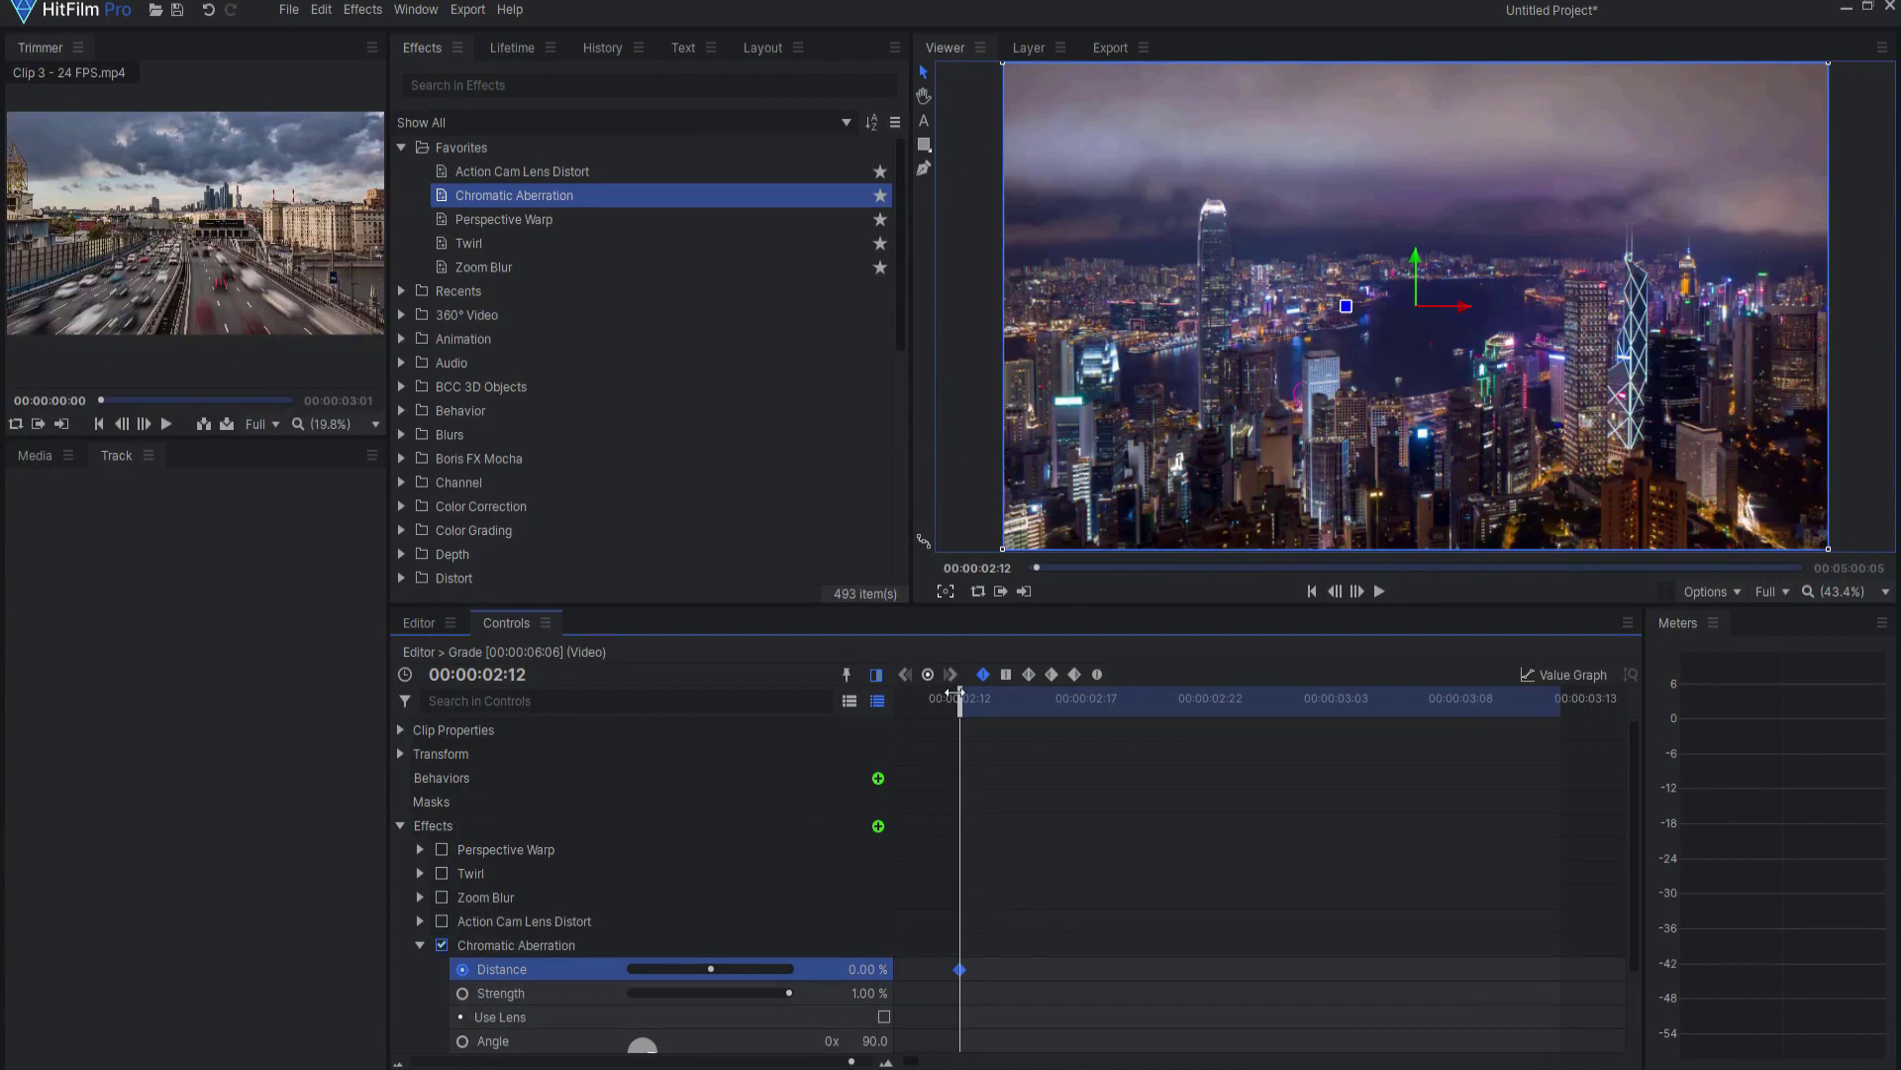
Step: Set Chromatic Aberration's Distance to 10% at 00:00:02:23 as a second keyframe
left_click_drag(953, 699, 1217, 698)
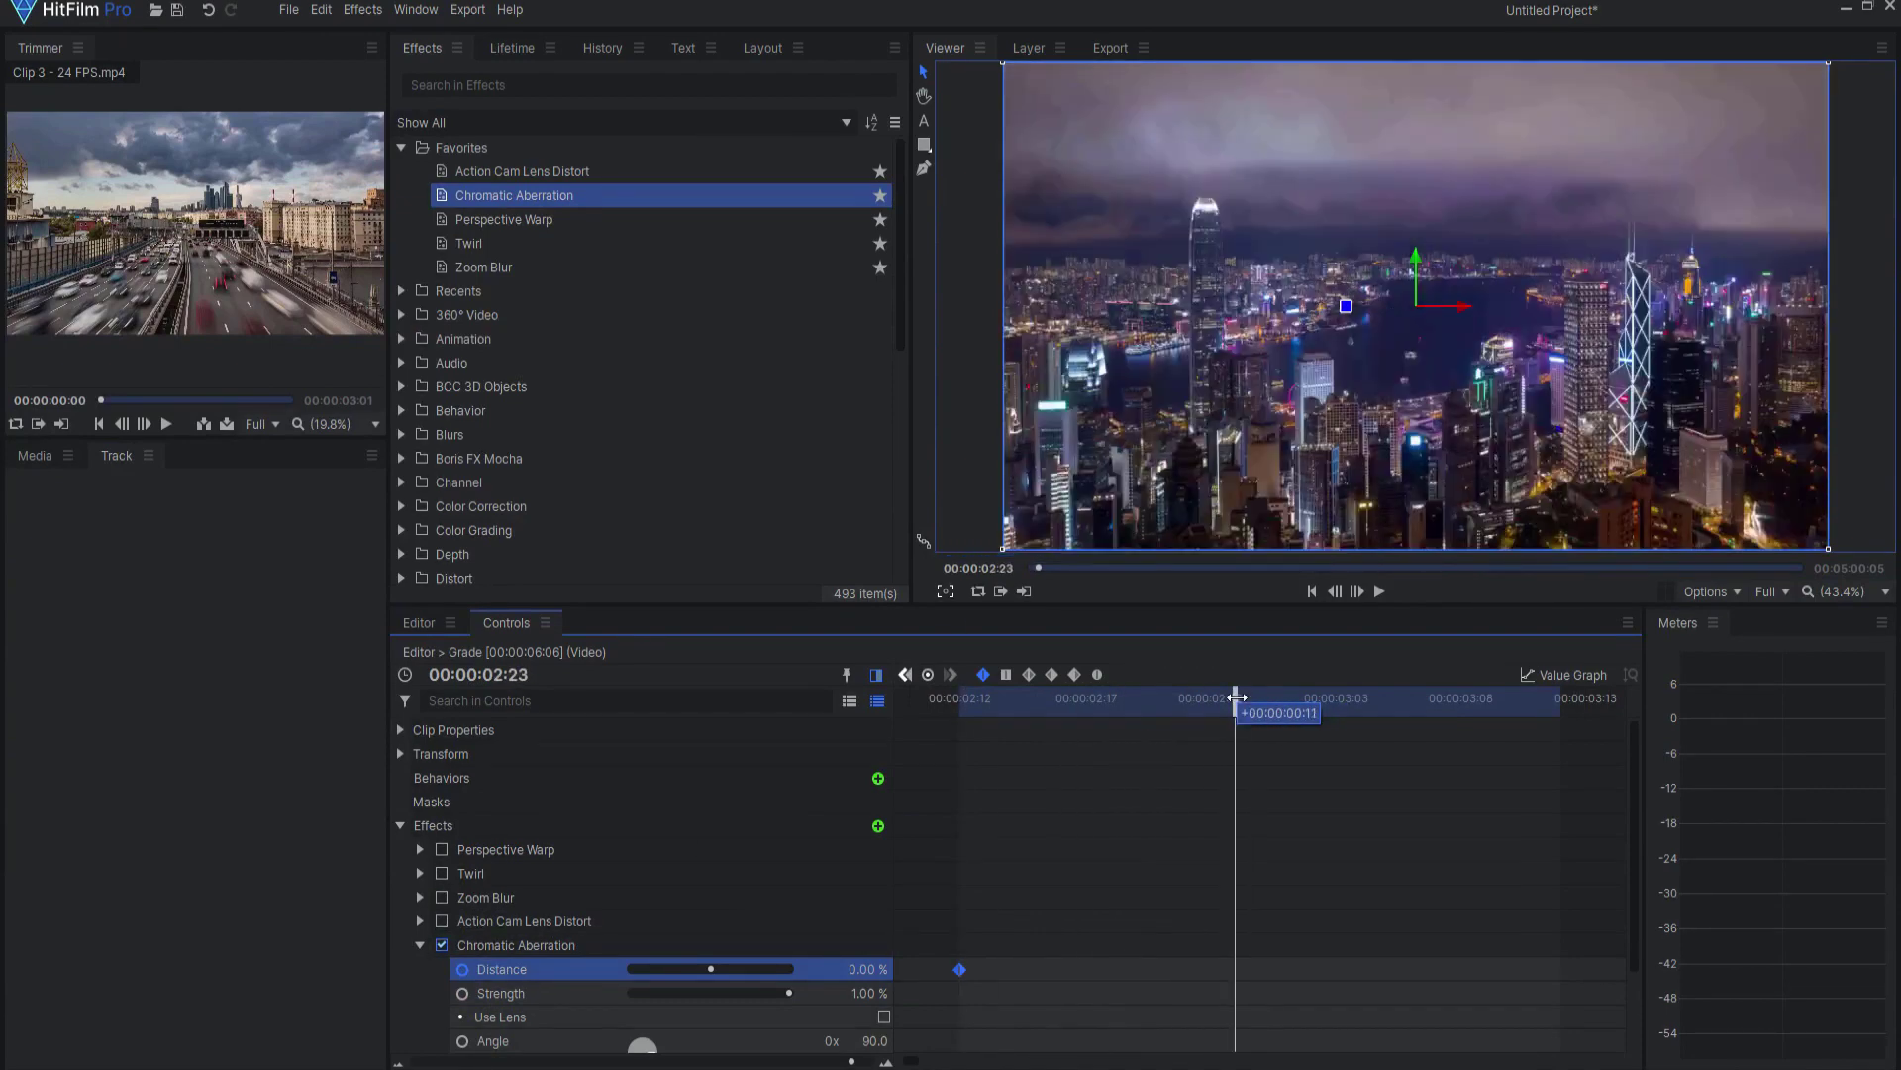
left_click(867, 965)
type("10")
key("Return")
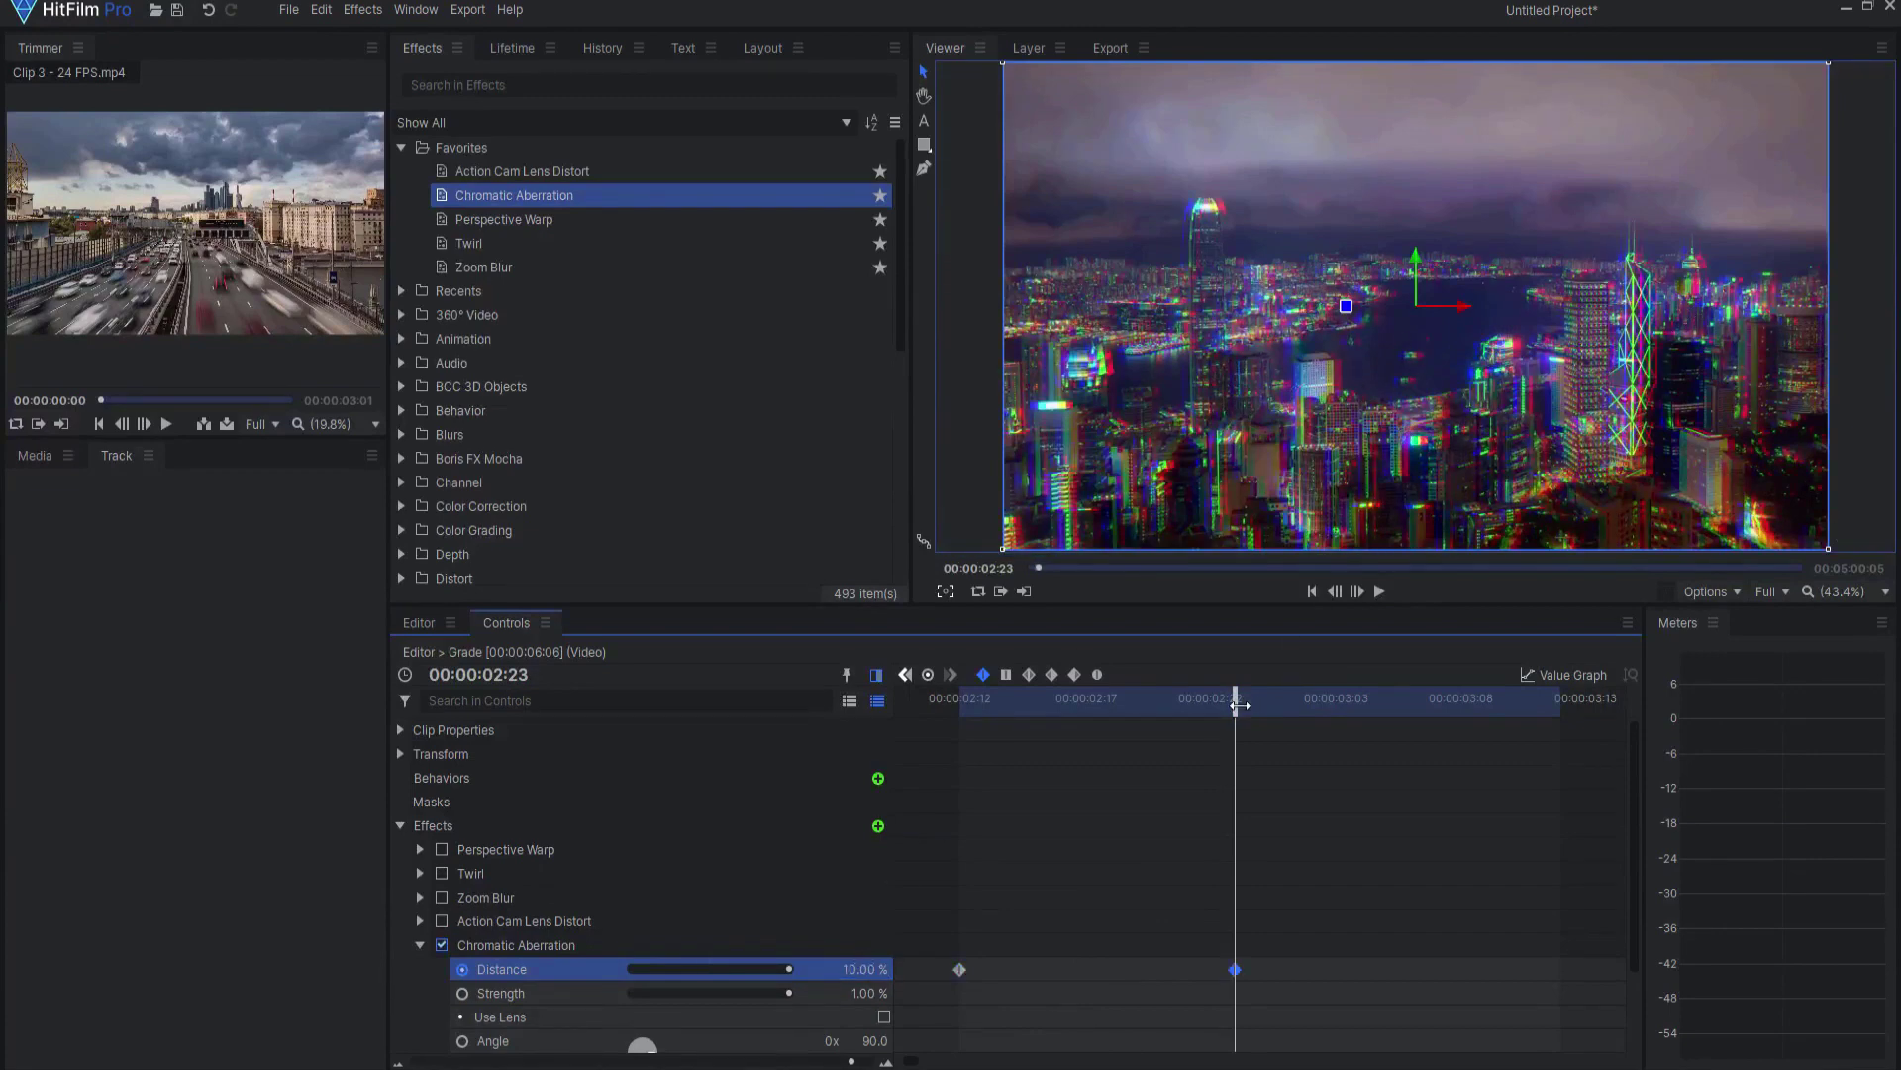
Step: Set Chromatic Aberration's Distance to -10% at 00:00:03:00 as a third keyframe
left_click_drag(1239, 705, 1258, 706)
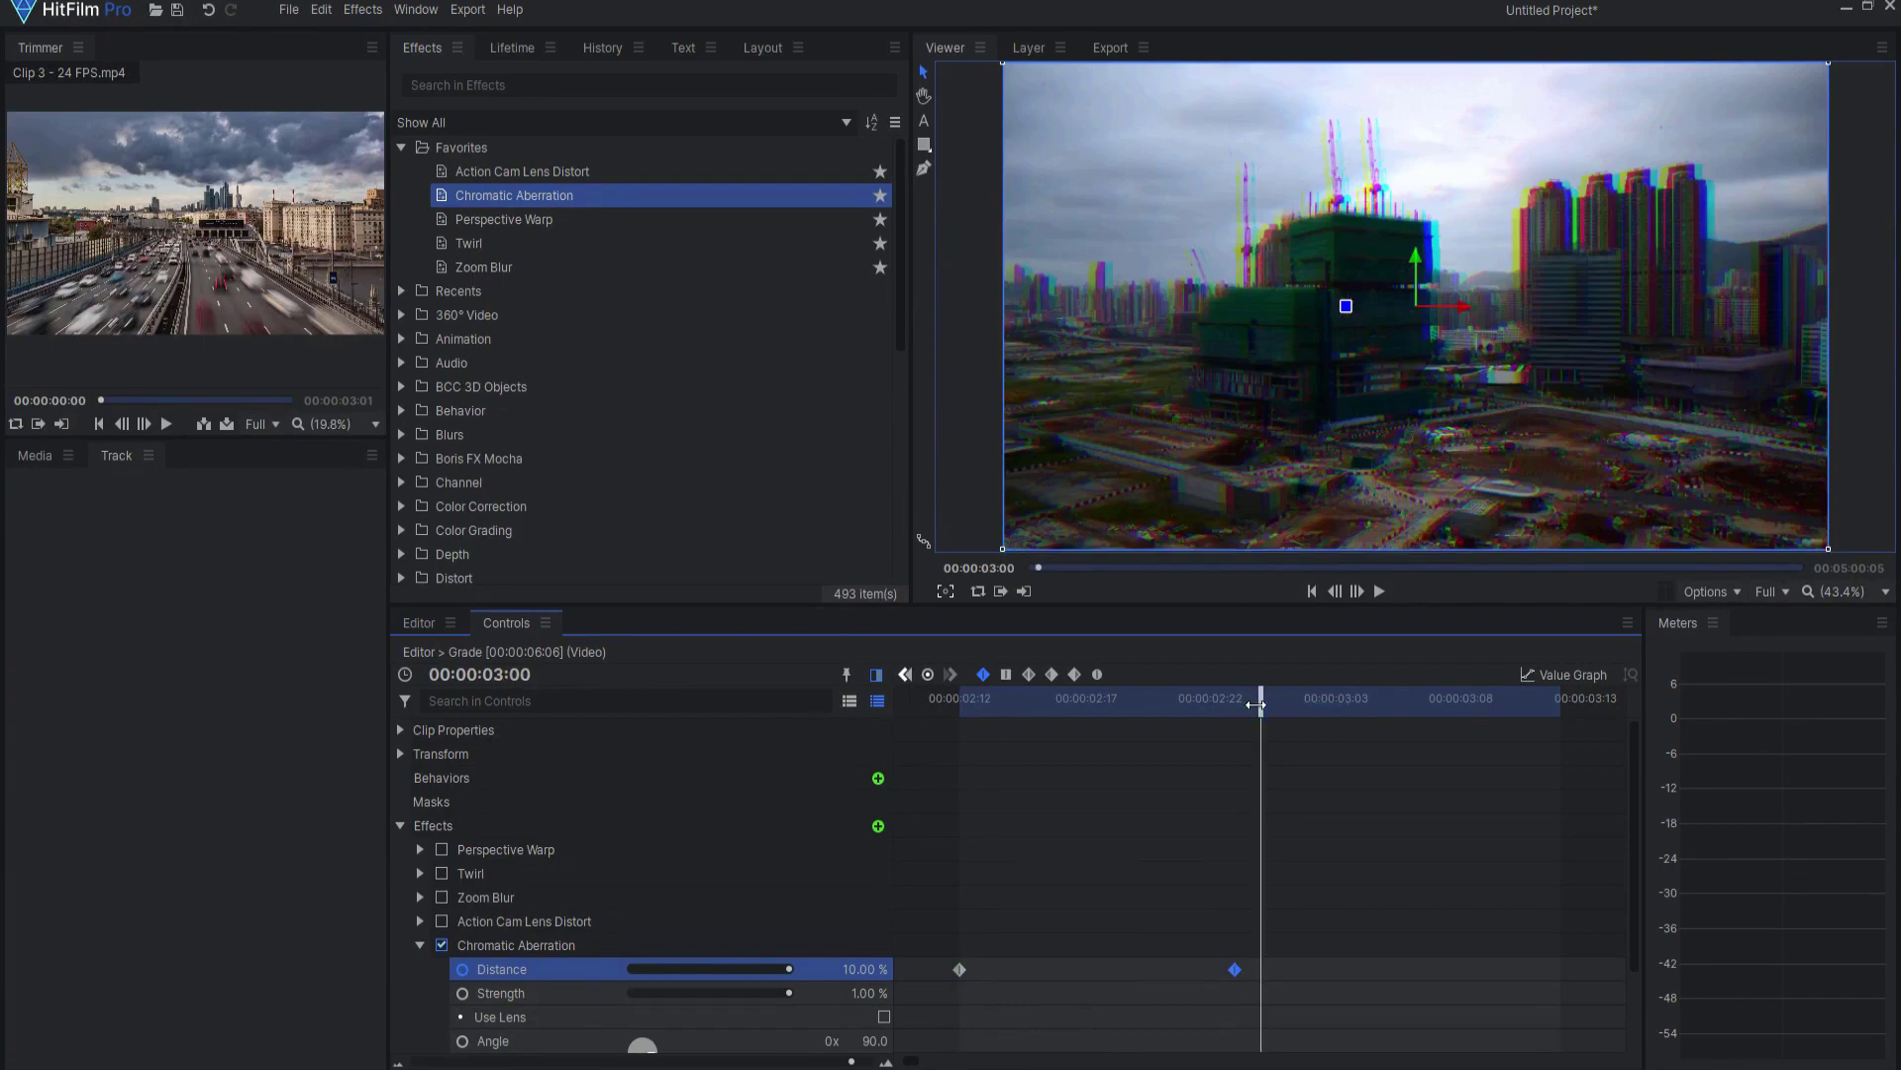
left_click(864, 970)
type("-10")
key("Return")
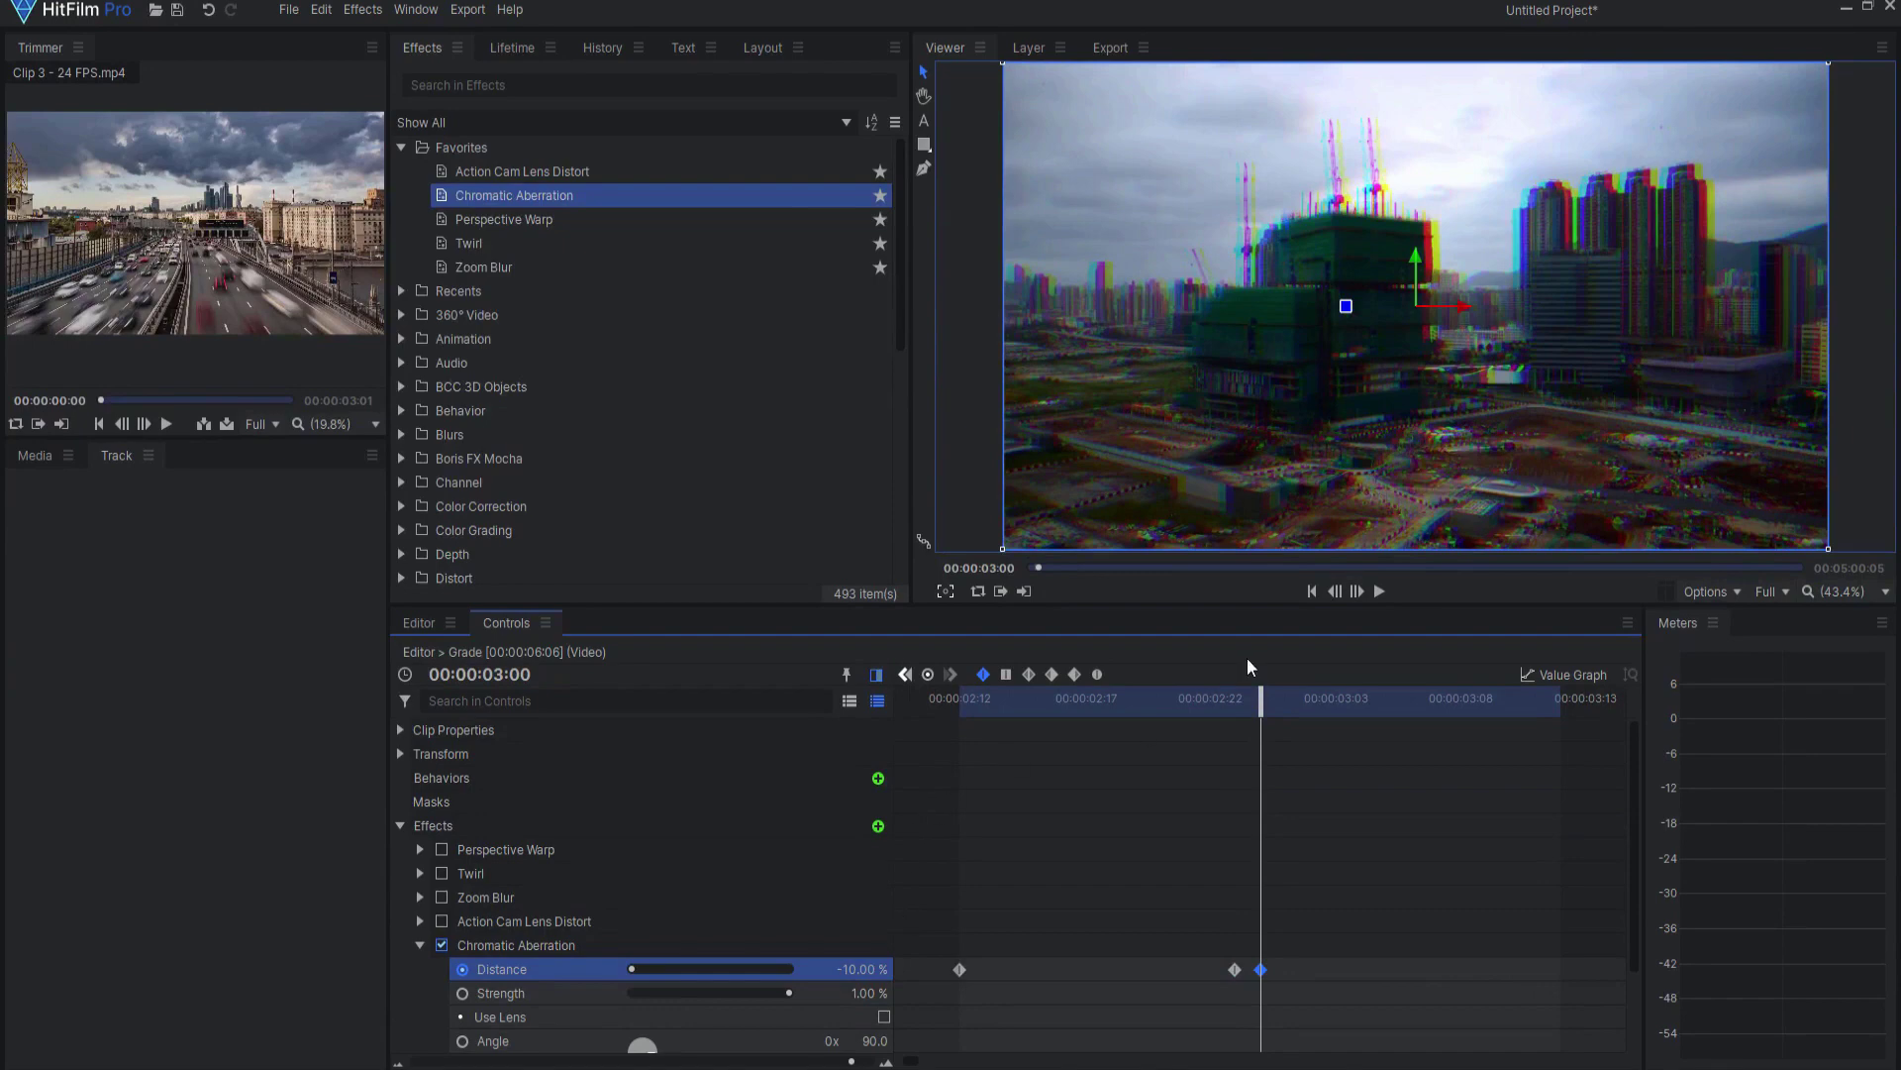
Step: Set Chromatic Aberration's Distance to 0% at 00:00:03:11 as the closing keyframe
left_click_drag(1256, 709, 1536, 707)
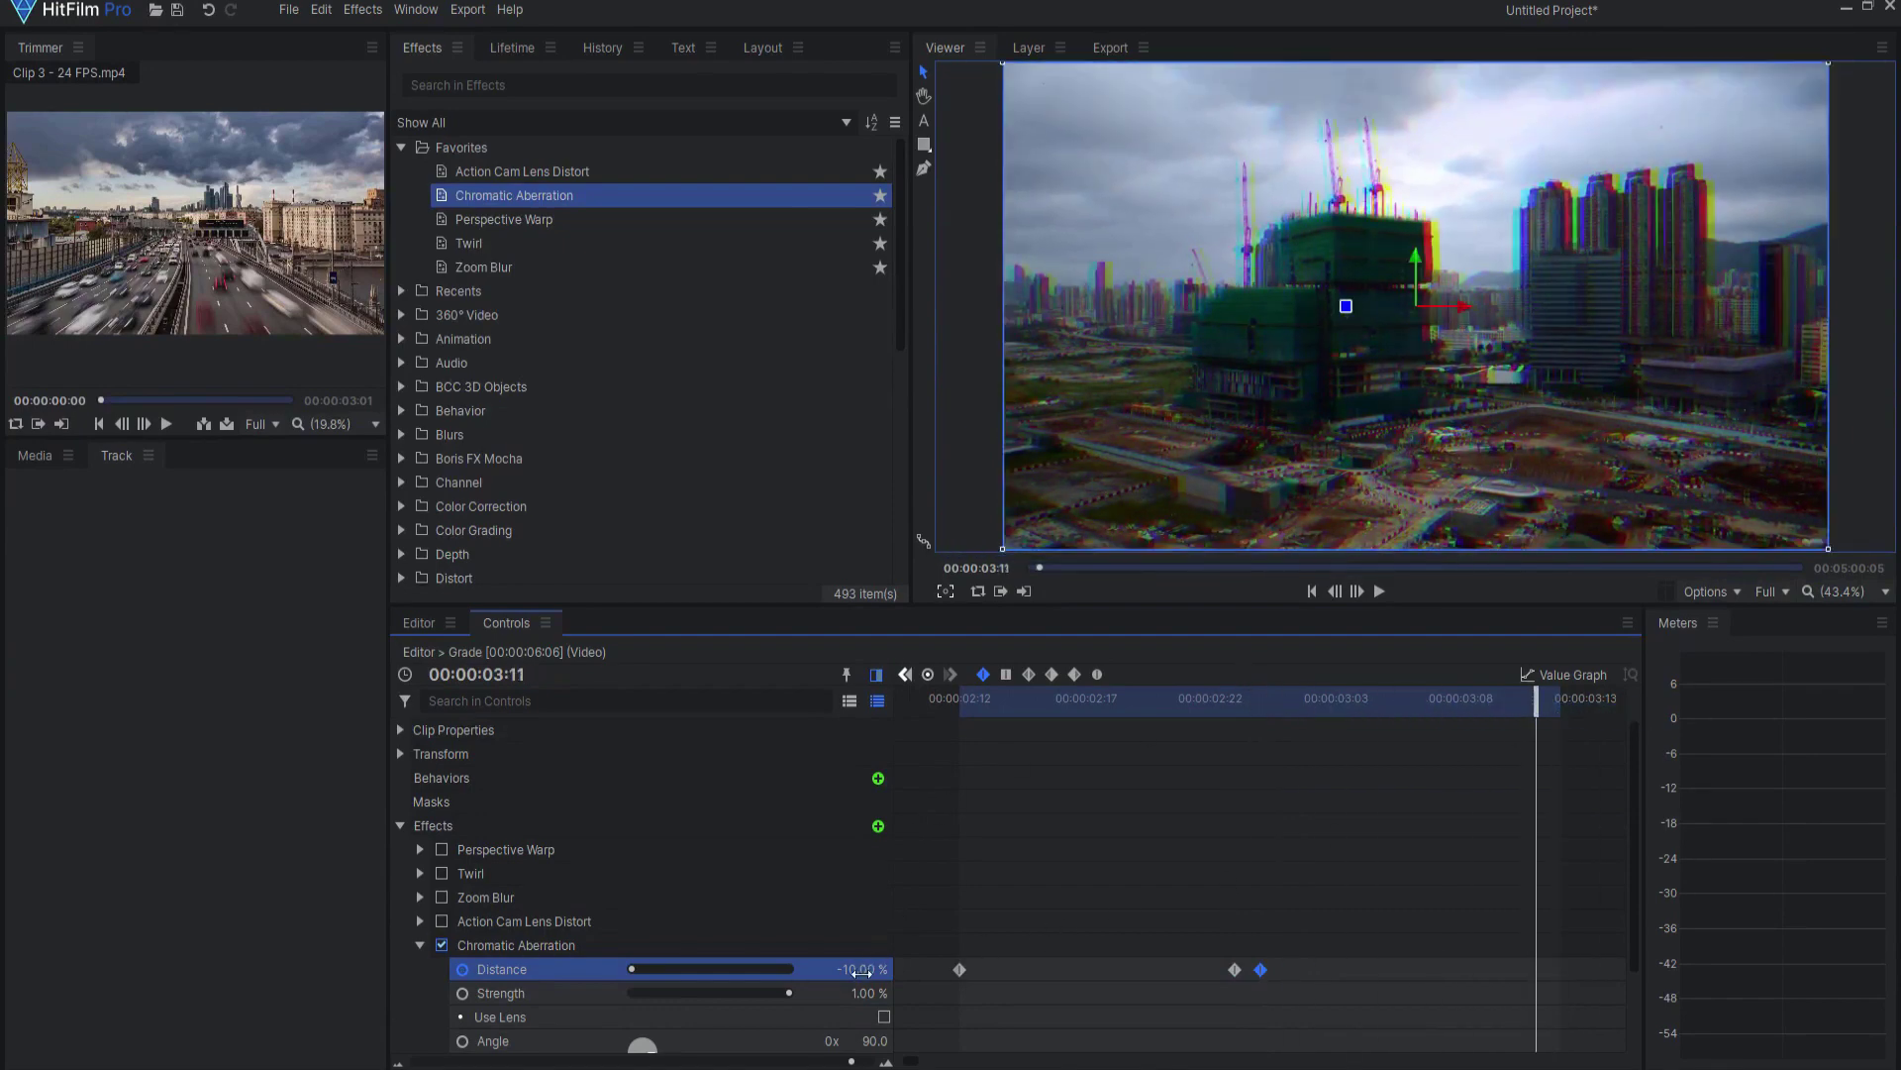
double_click(862, 969)
type("0")
key("Return")
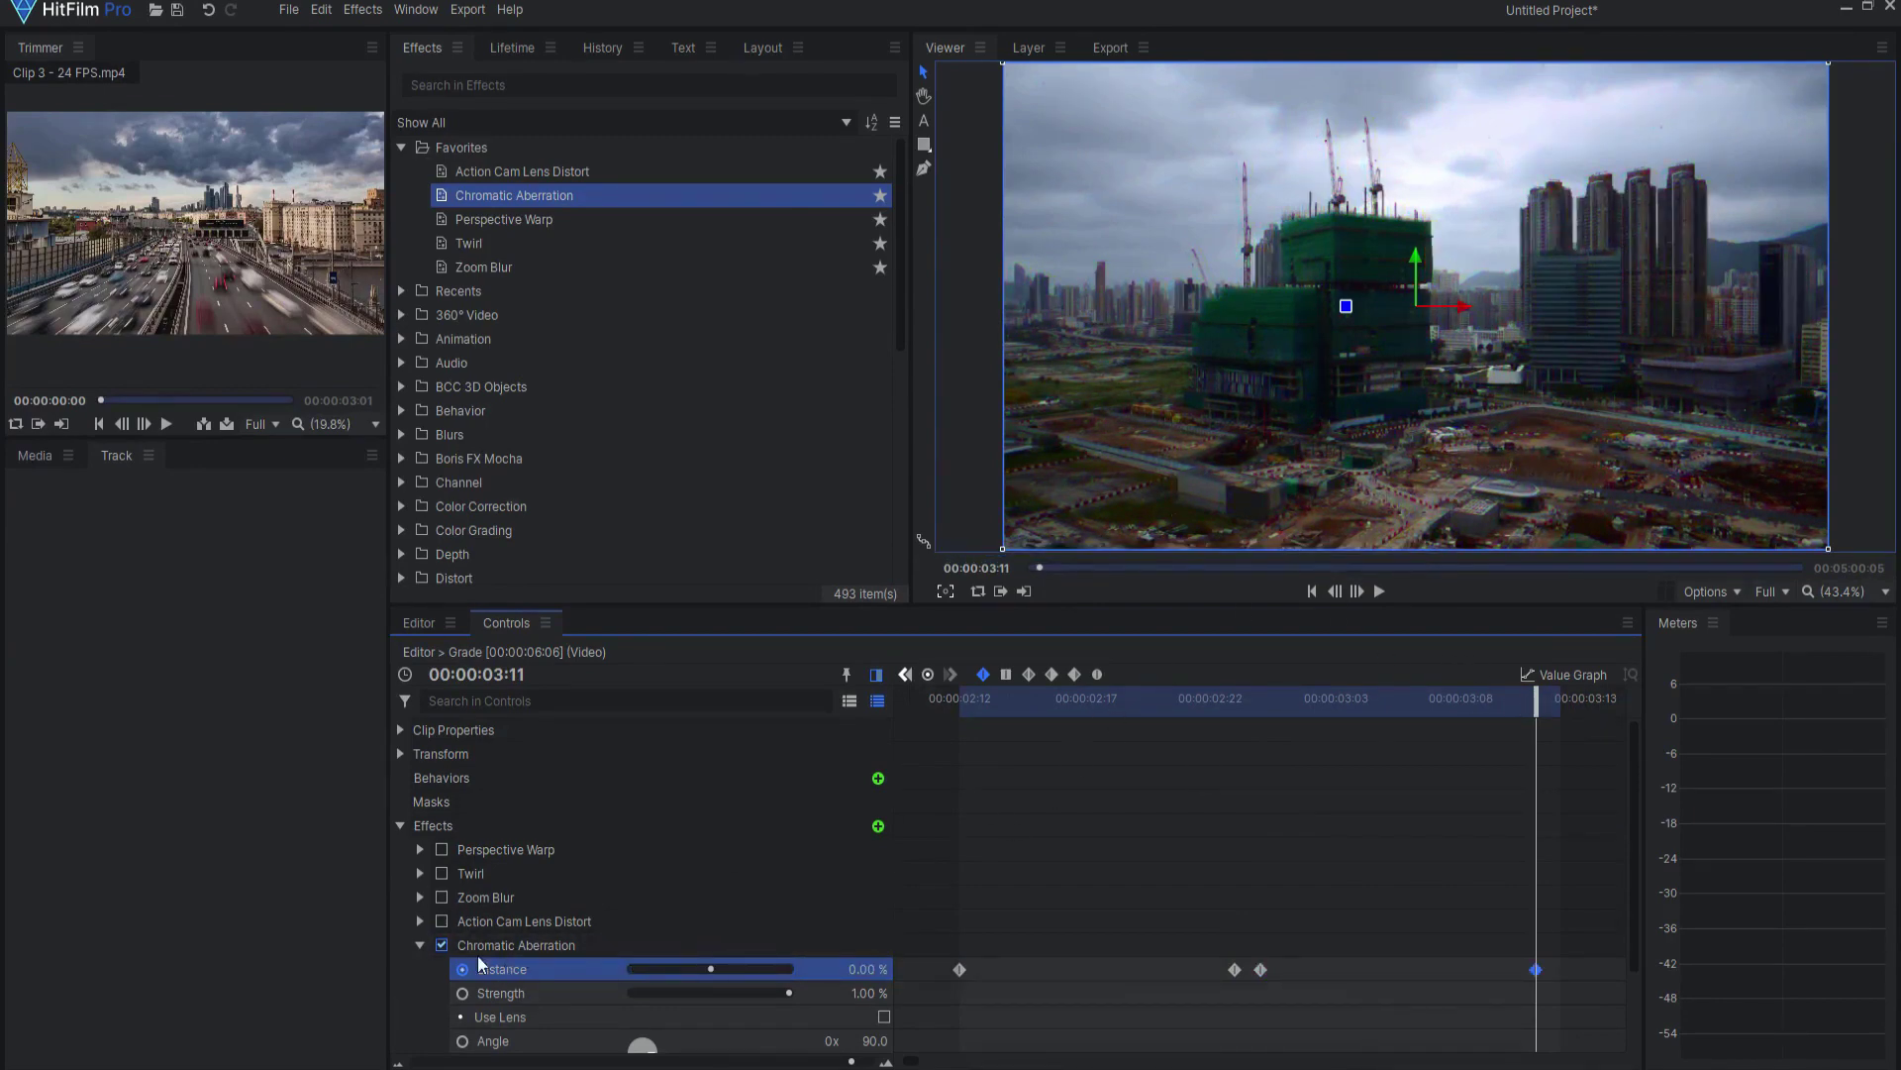
Step: Turn Action Cam Lens Distort, Zoom Blur, Twirl and Perspective Warp back on and preview the combined transition
left_click(442, 921)
left_click(441, 897)
left_click(442, 873)
left_click(442, 848)
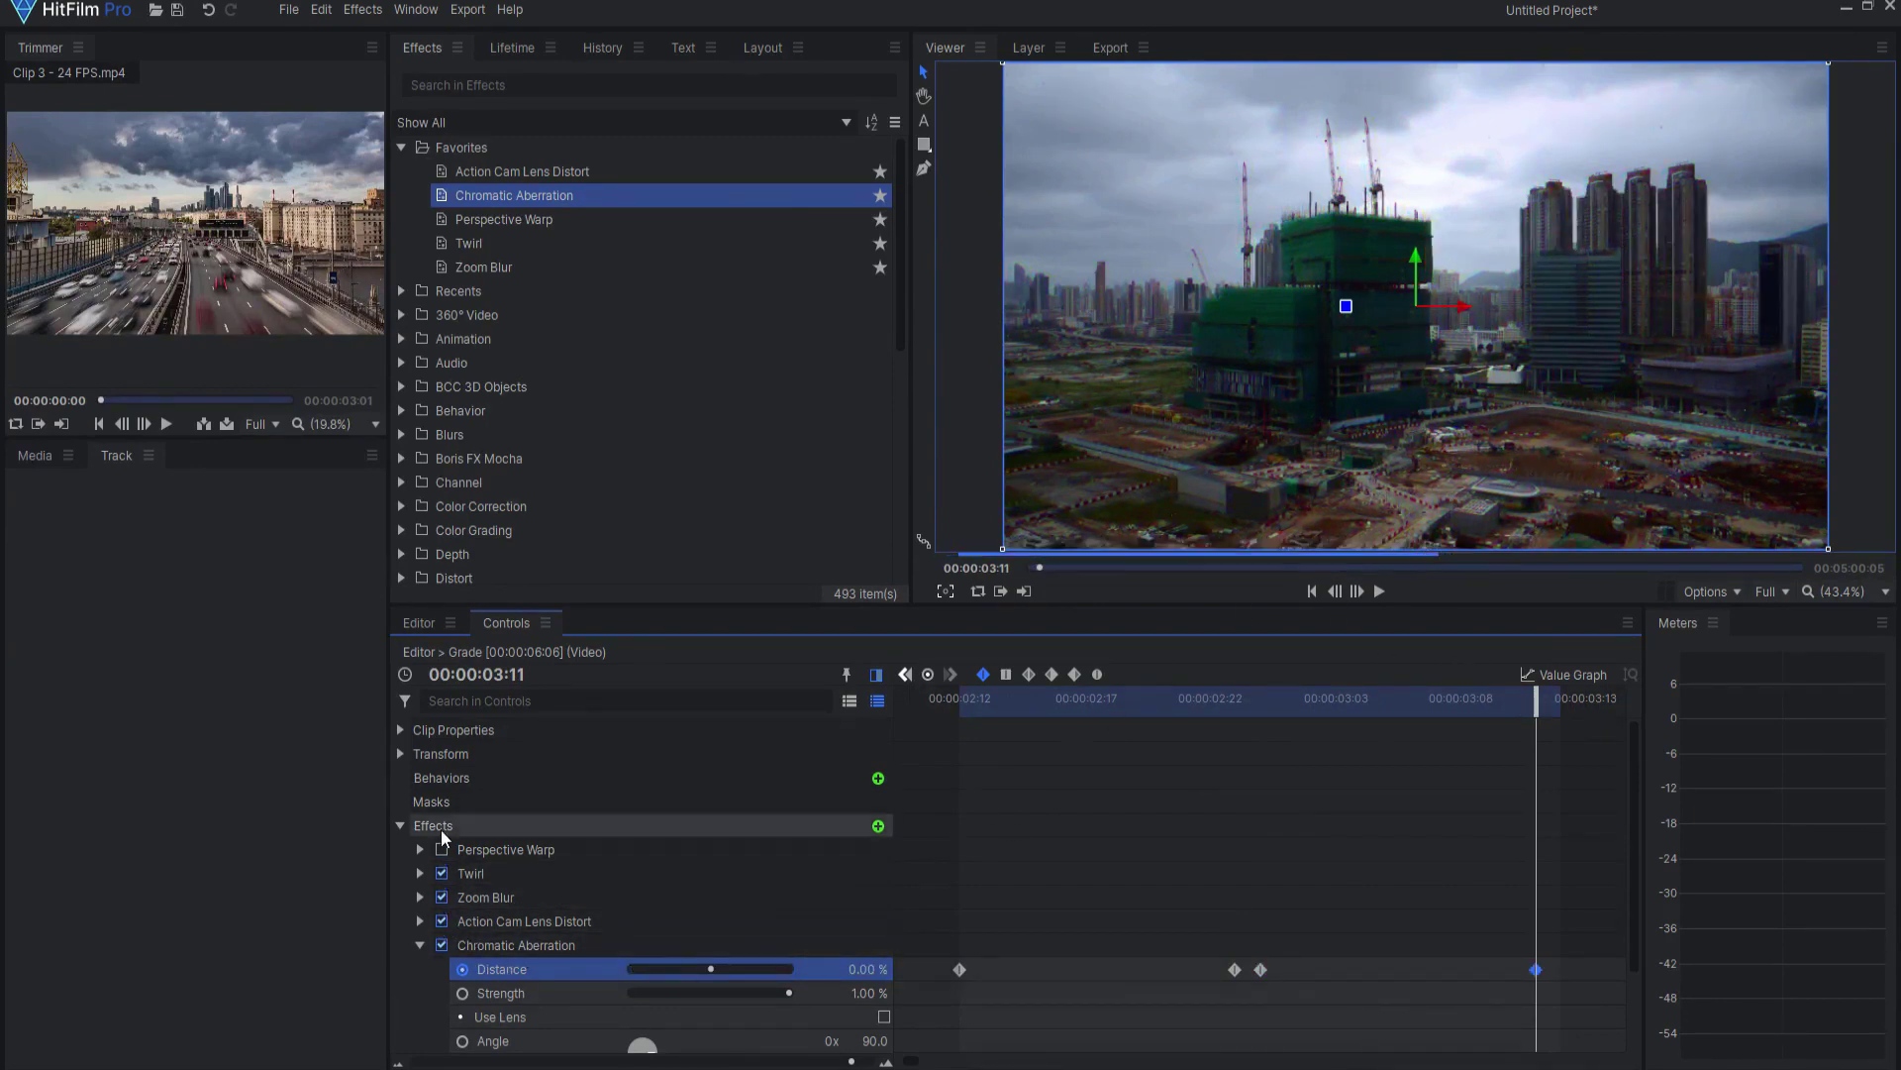
left_click_drag(952, 701, 1411, 738)
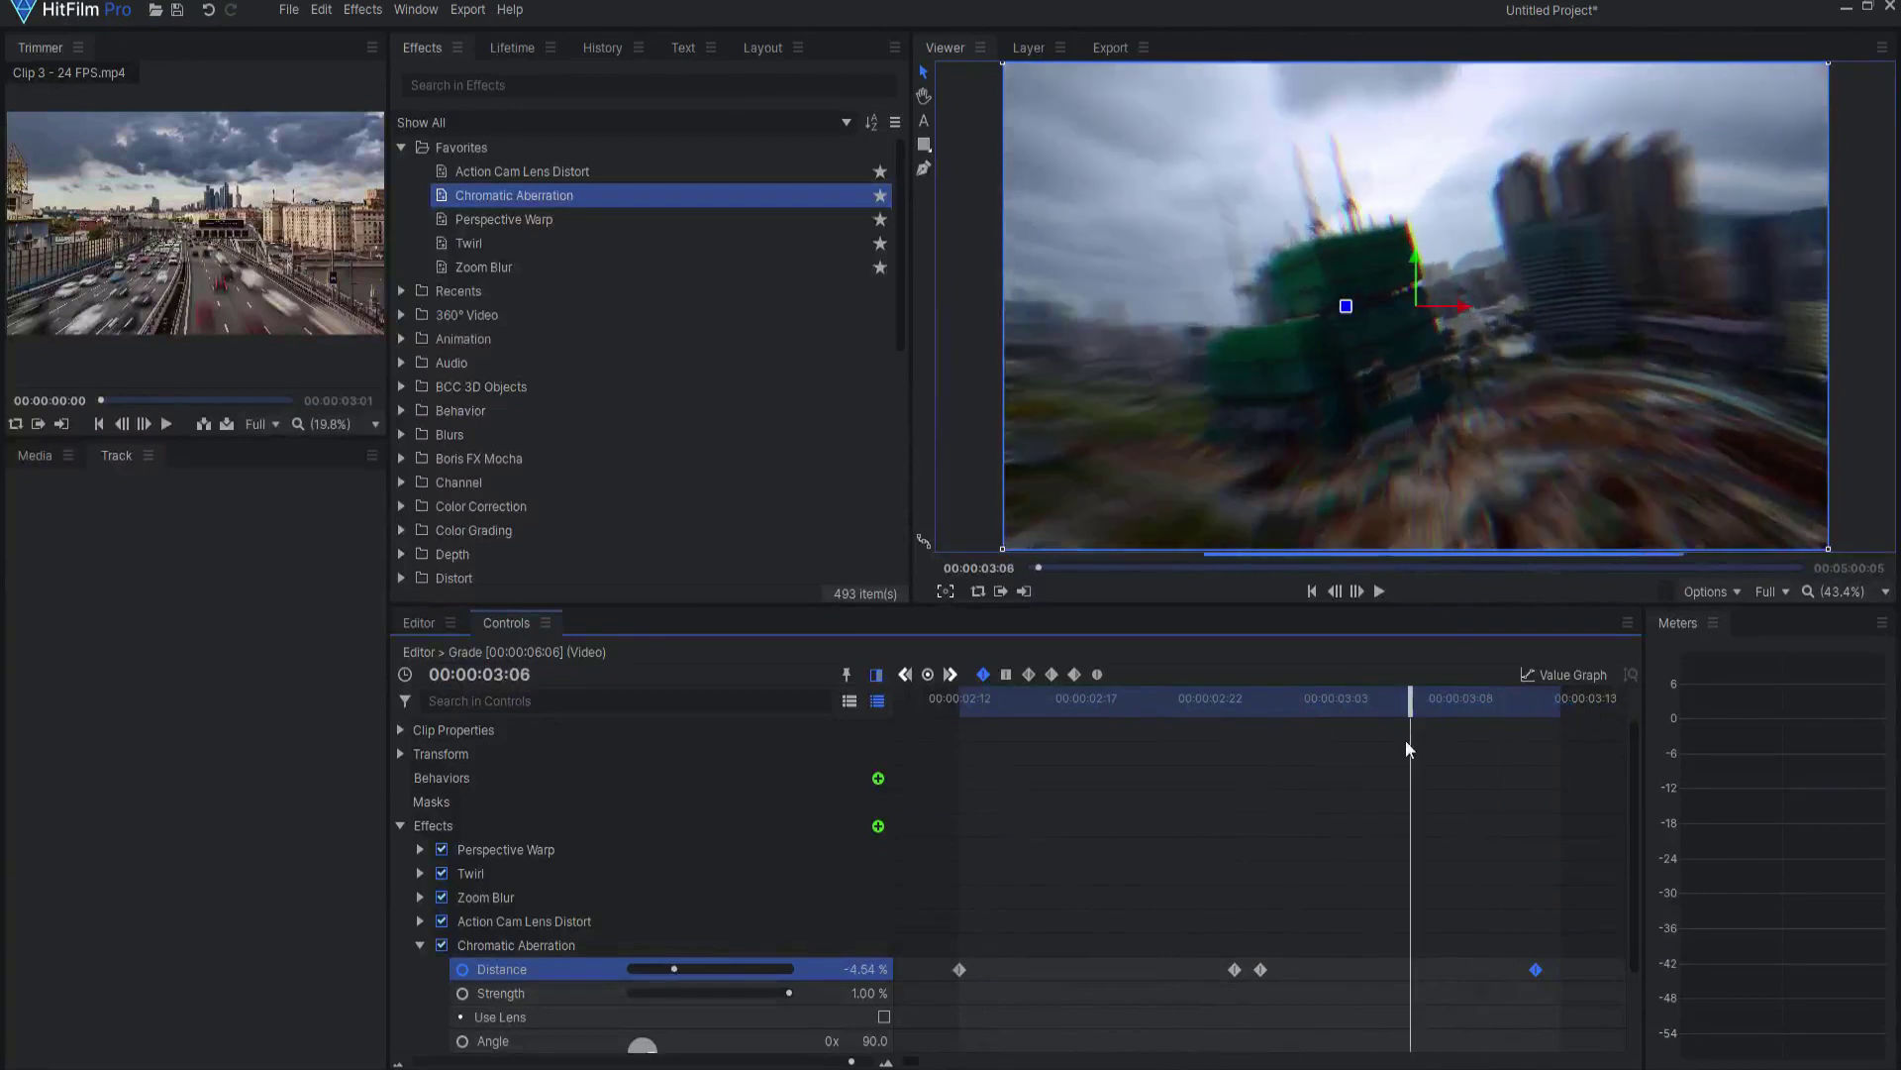
Step: Collapse Chromatic Aberration and reveal only the keyframed properties of all effects, with the playhead at 00:00:03:00
left_click(422, 946)
left_click_drag(1410, 706, 1246, 730)
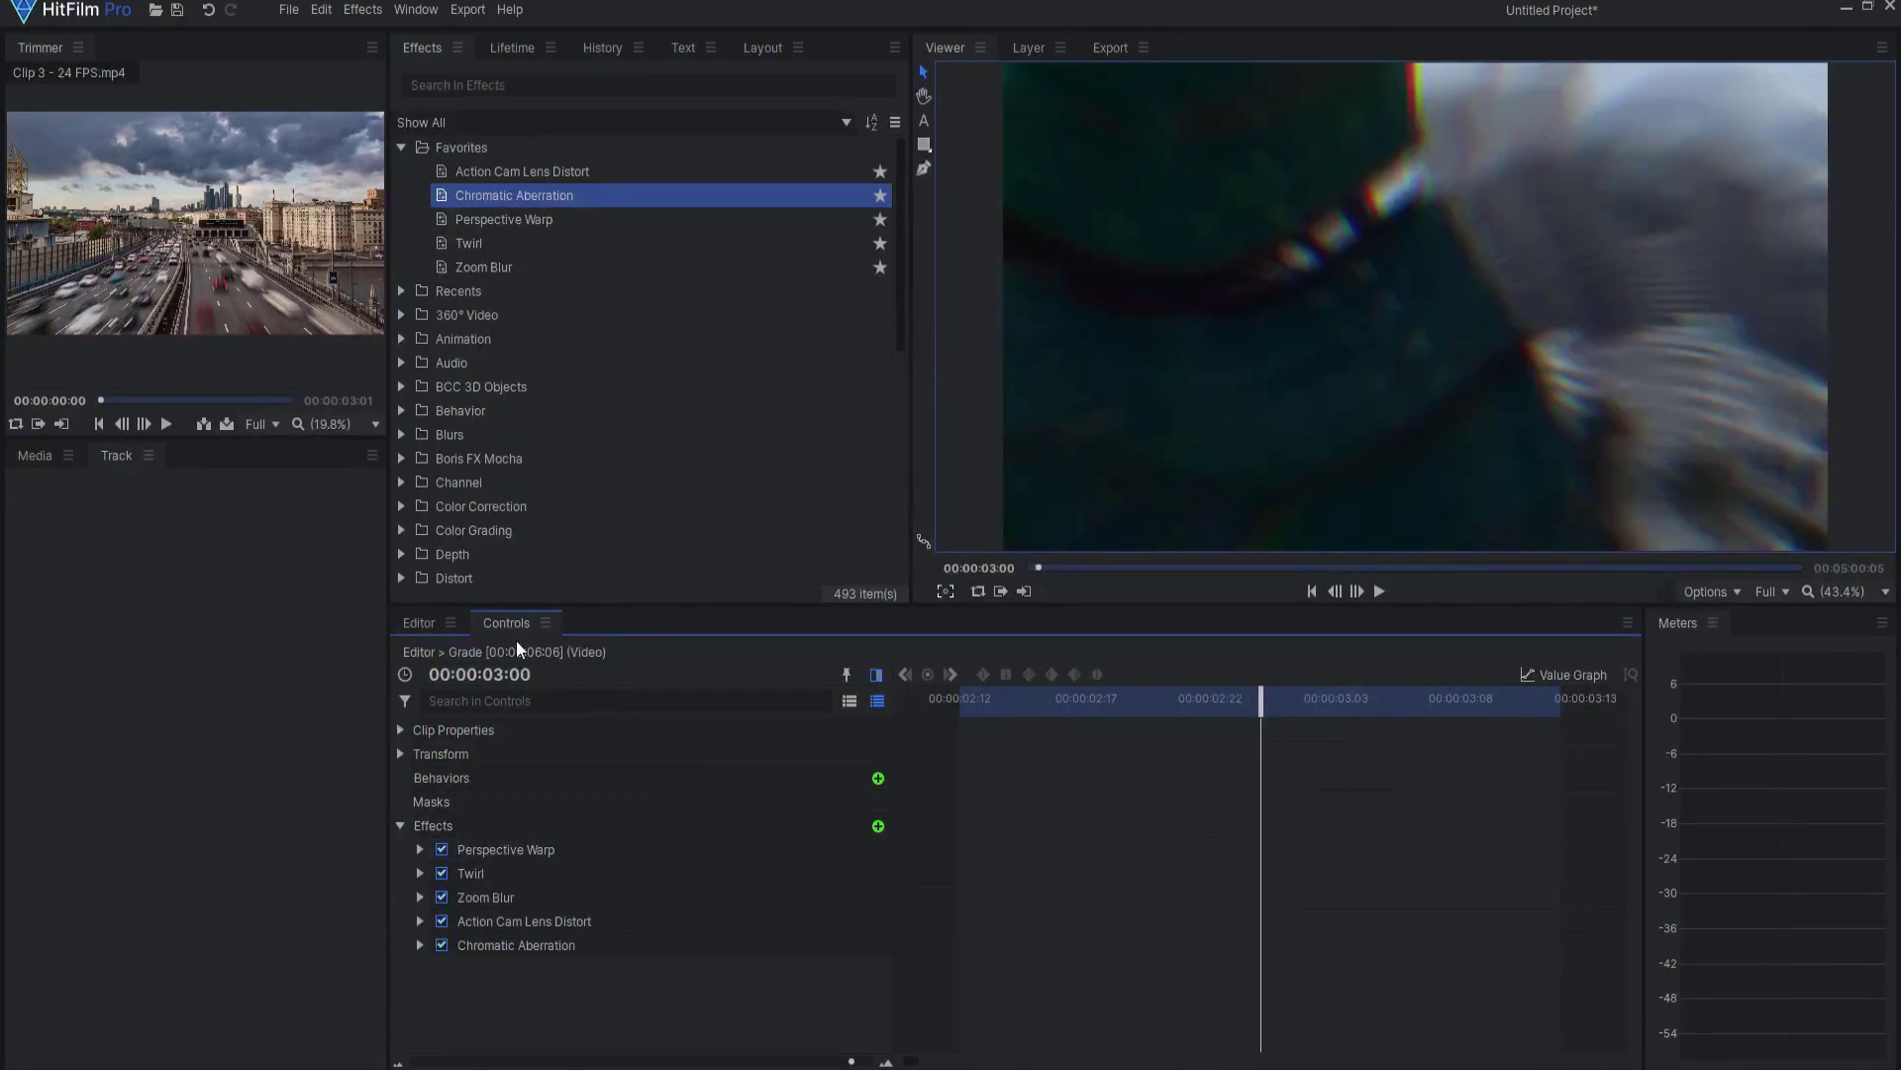
key("u")
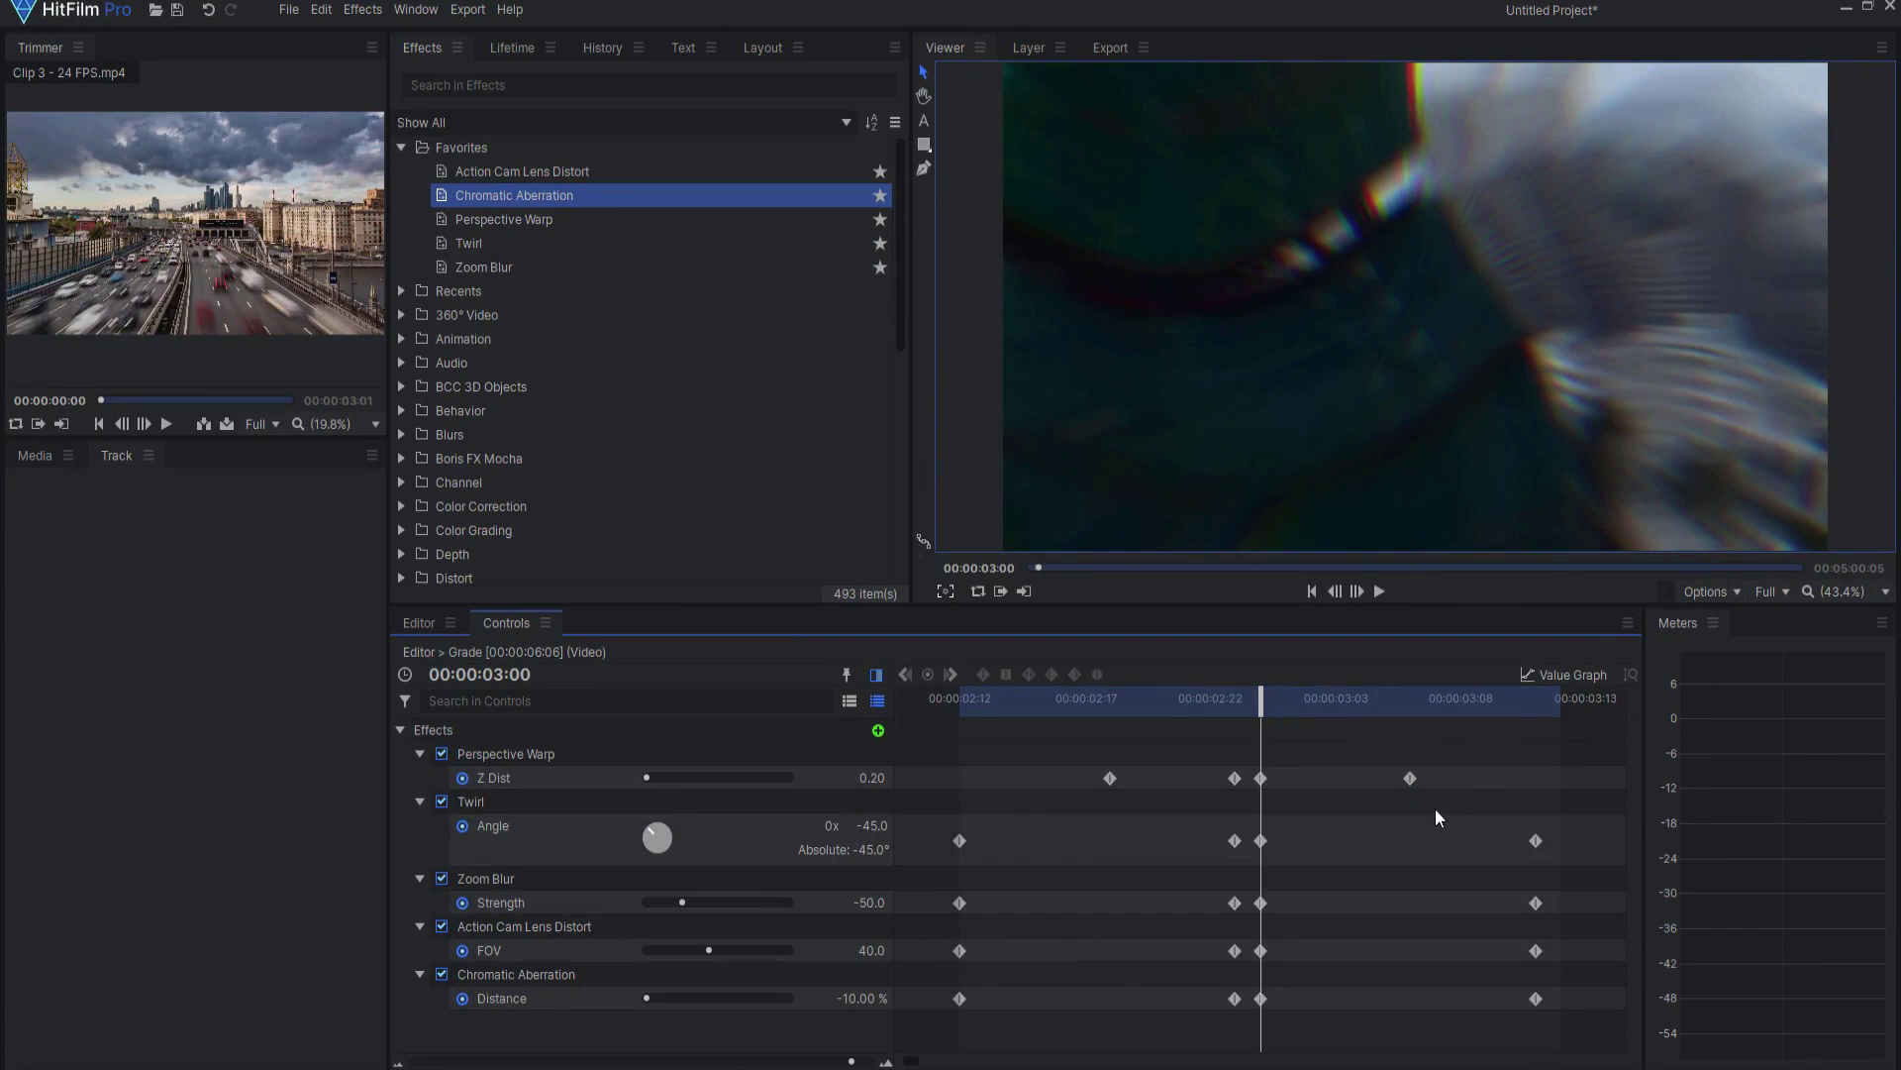
Step: Show Perspective Warp's Z Dist in the value graph and convert all four keyframes to Bezier curves with adjustable handles
left_click(507, 775)
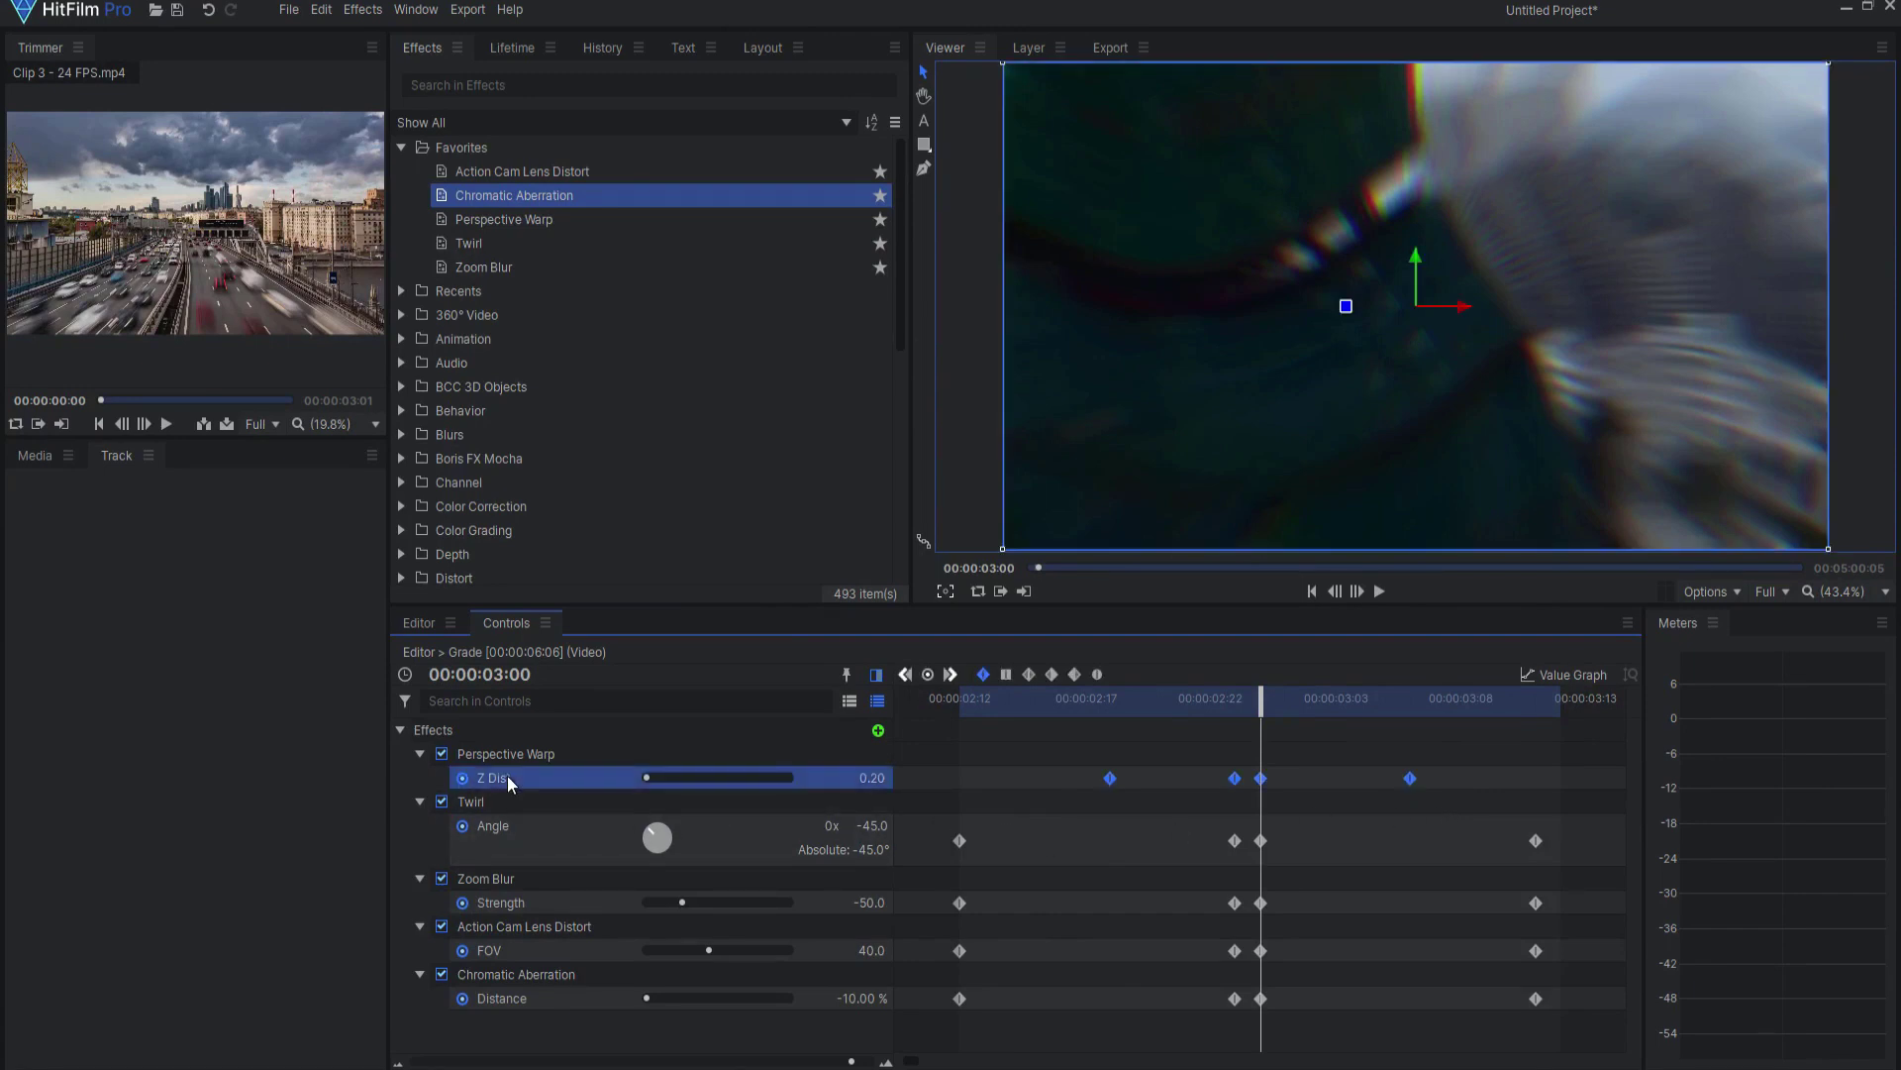
left_click(1575, 674)
key("Right")
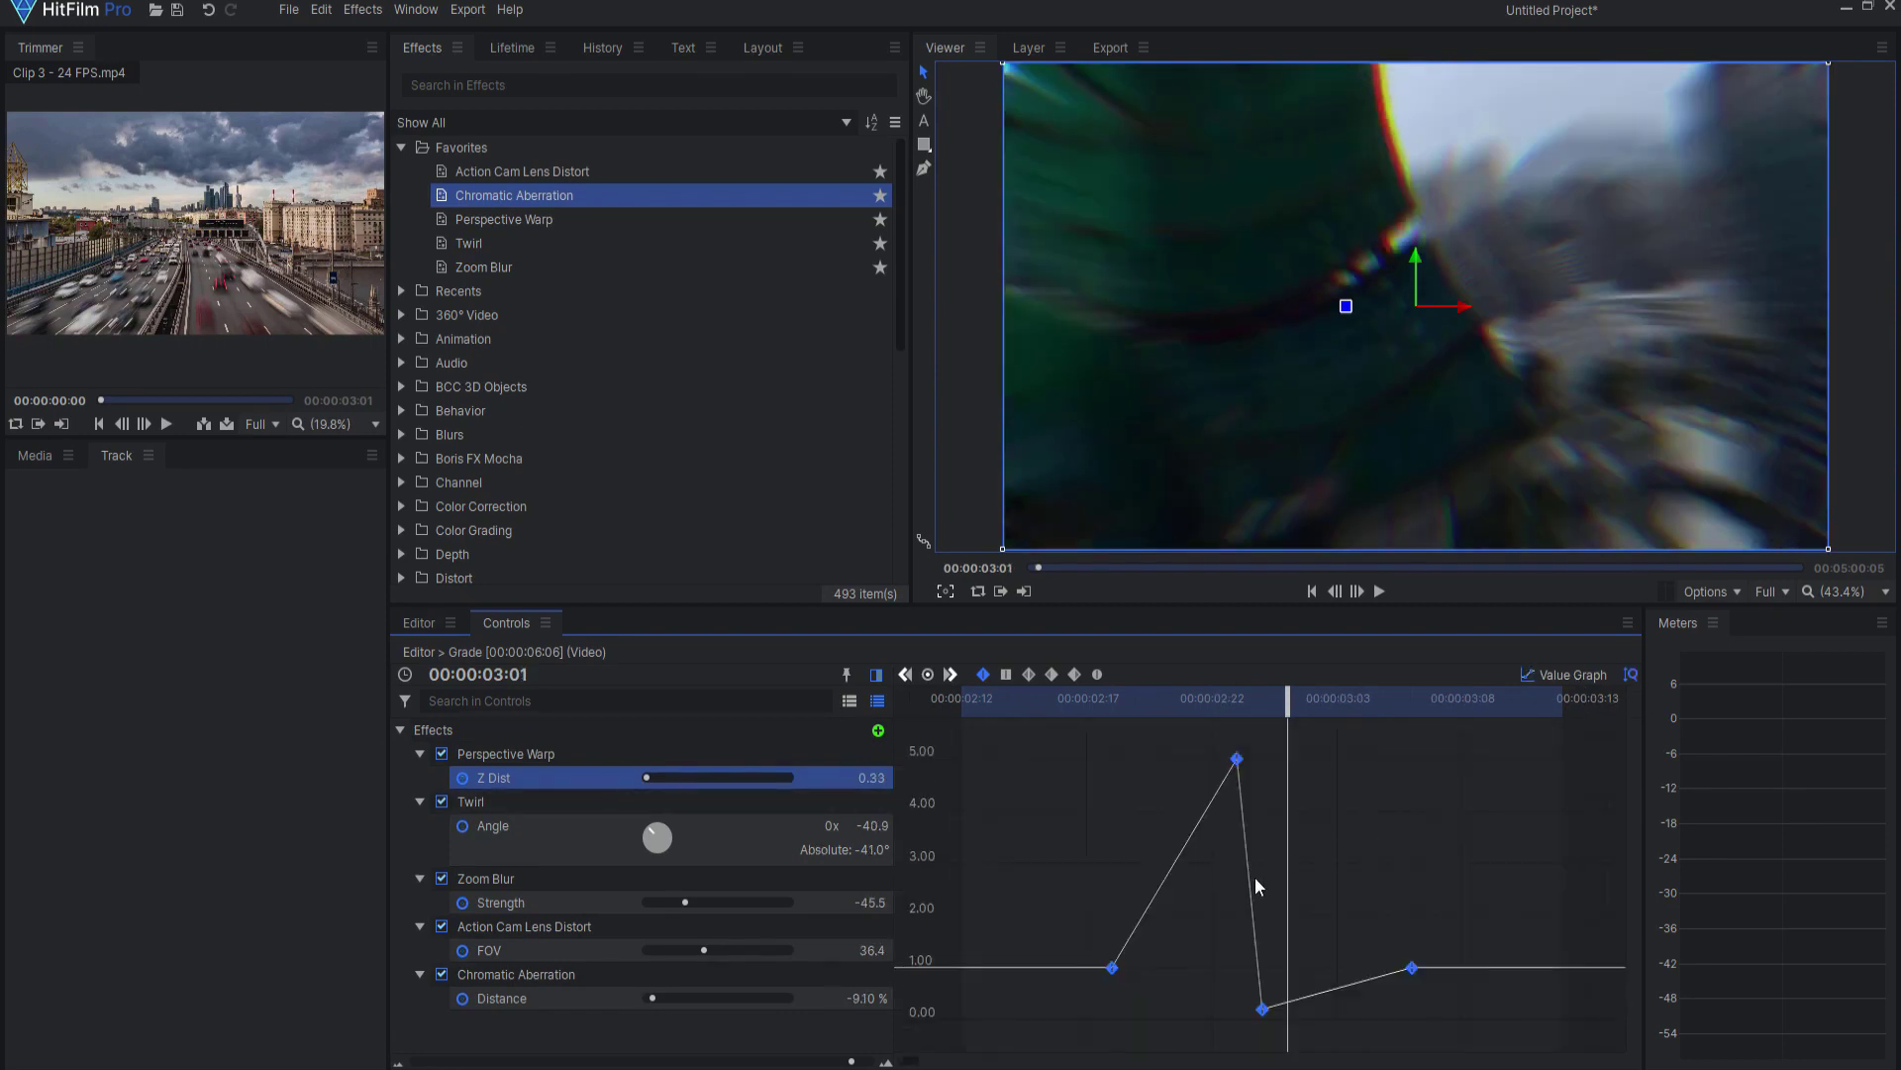
mouse_move(1407, 968)
left_click_drag(1064, 729, 1489, 1036)
left_click(1097, 676)
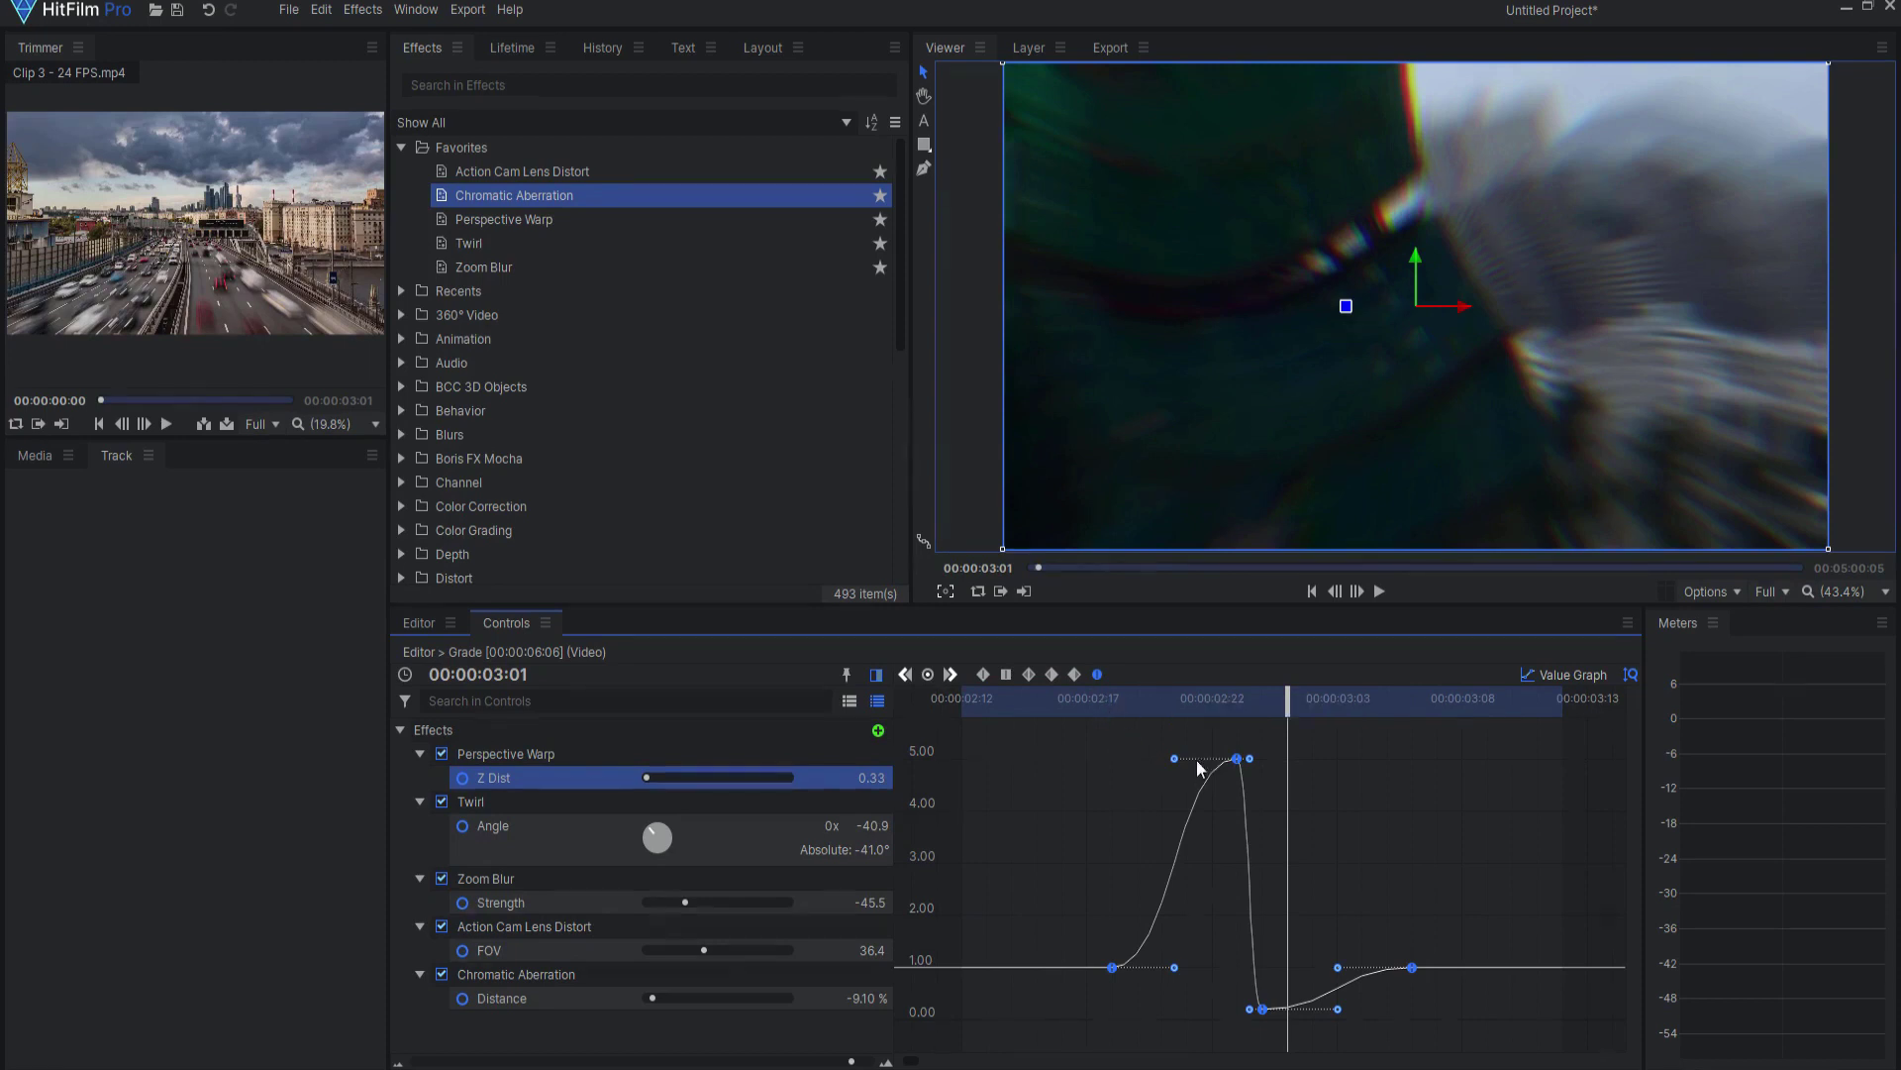
Step: Reshape the Z Dist curve with its Bezier handles so it eases gently at both ends and changes sharply around 00:00:02:23 and 00:00:03:00
left_click_drag(1179, 760, 1237, 958)
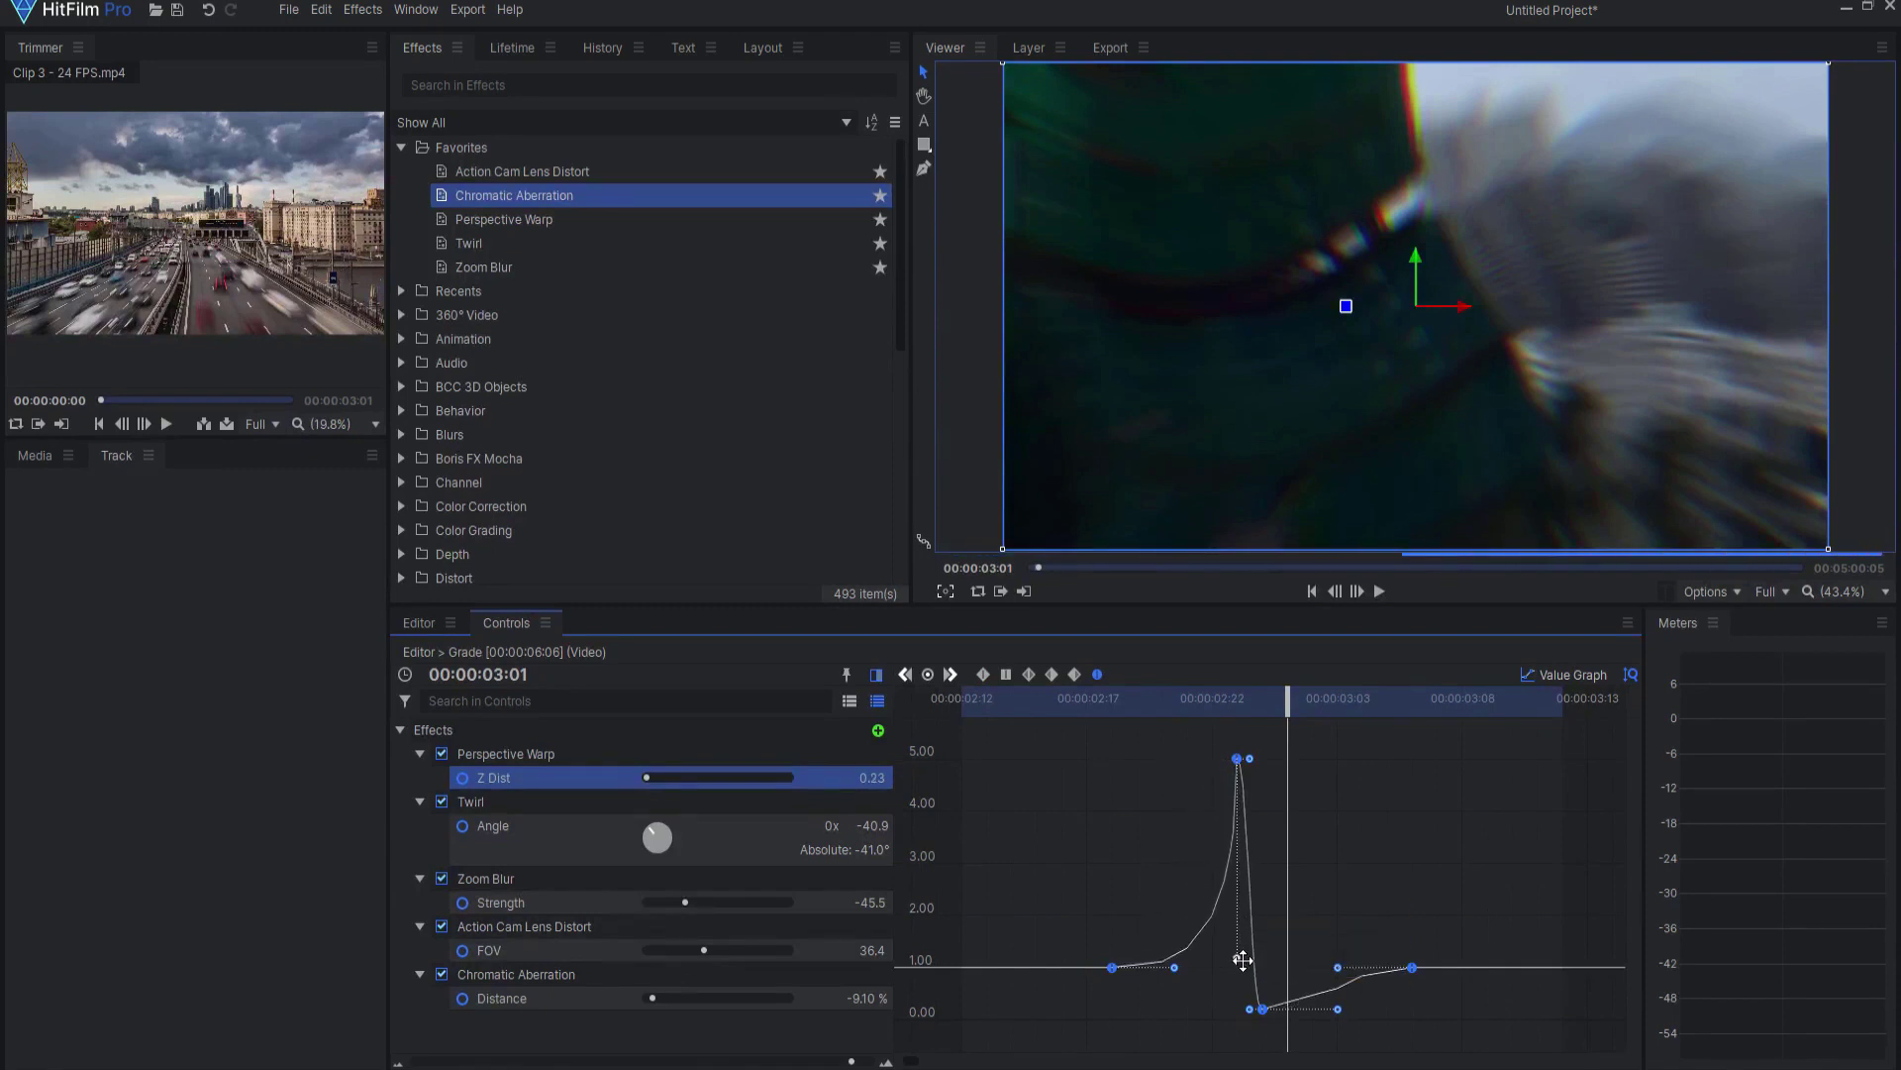
left_click_drag(1339, 1011, 1245, 977)
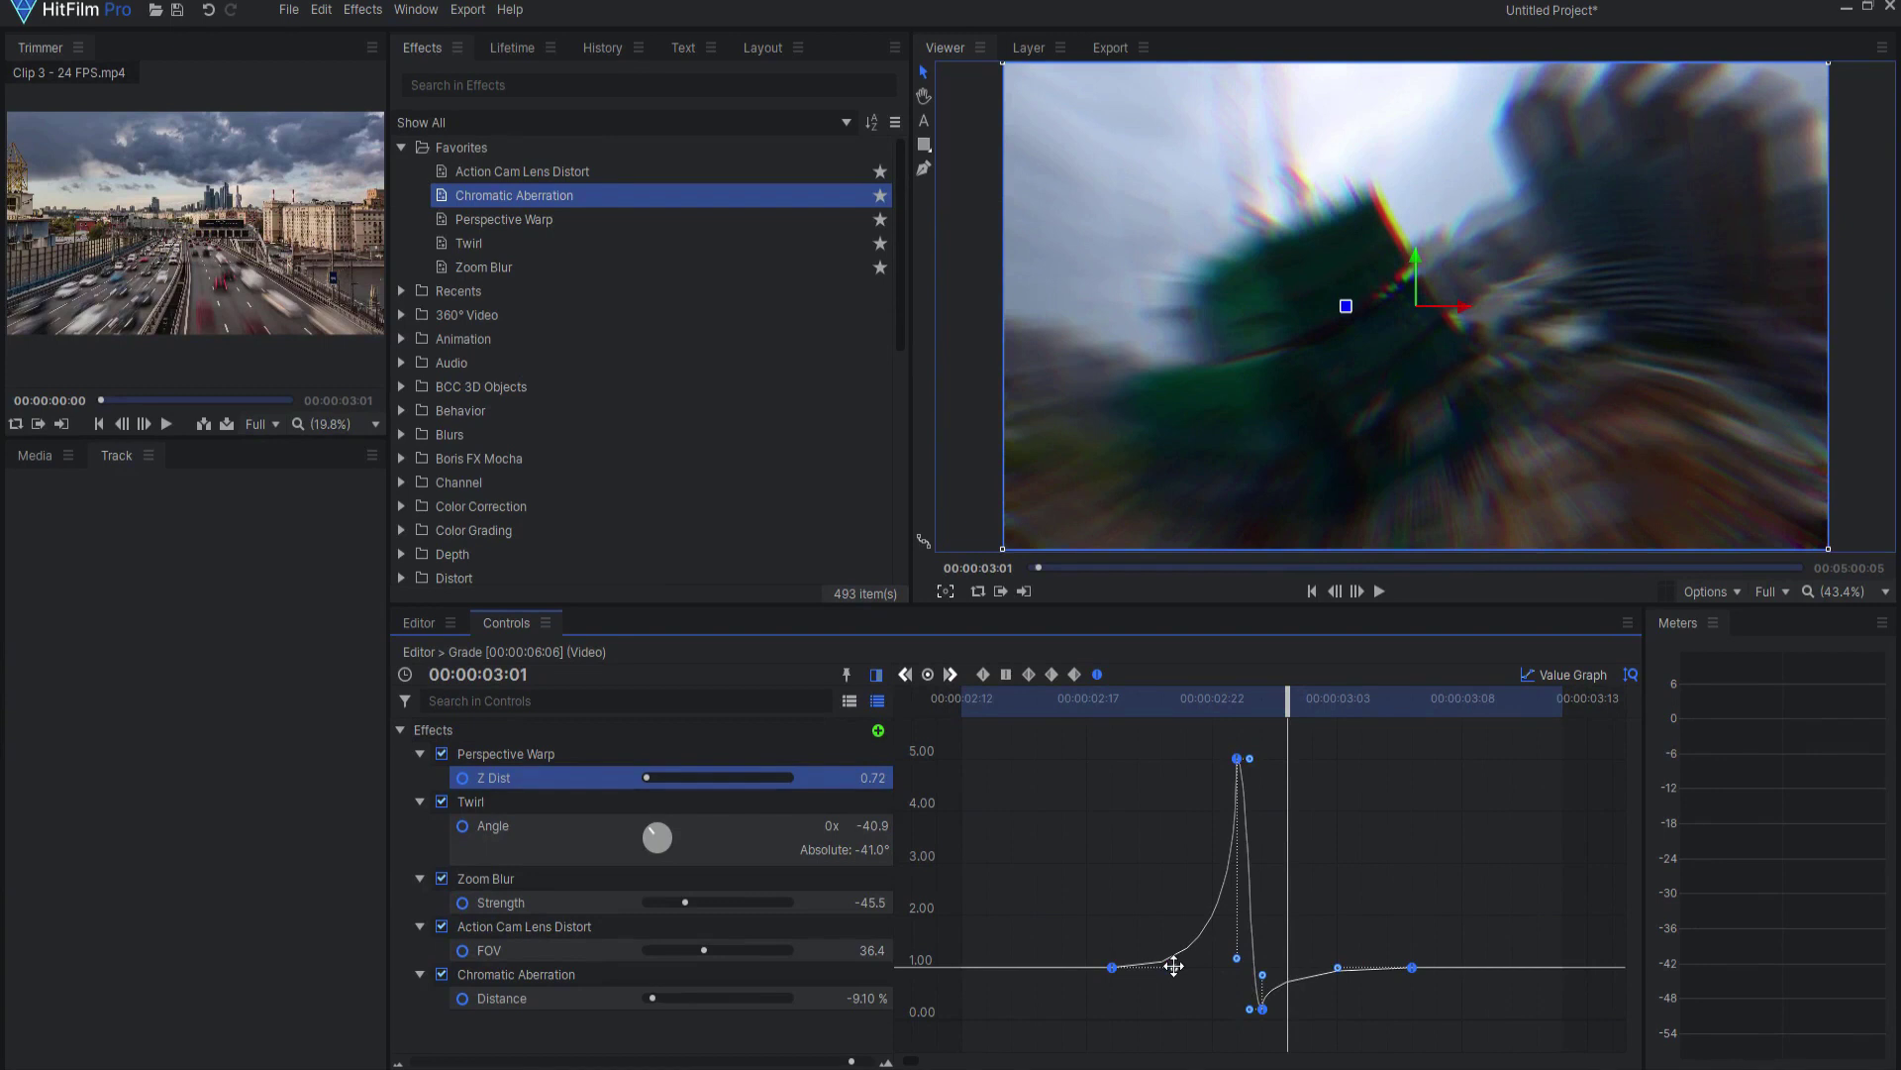
left_click_drag(1173, 966, 1214, 946)
key("ctrl+z")
left_click_drag(1176, 969, 1282, 969)
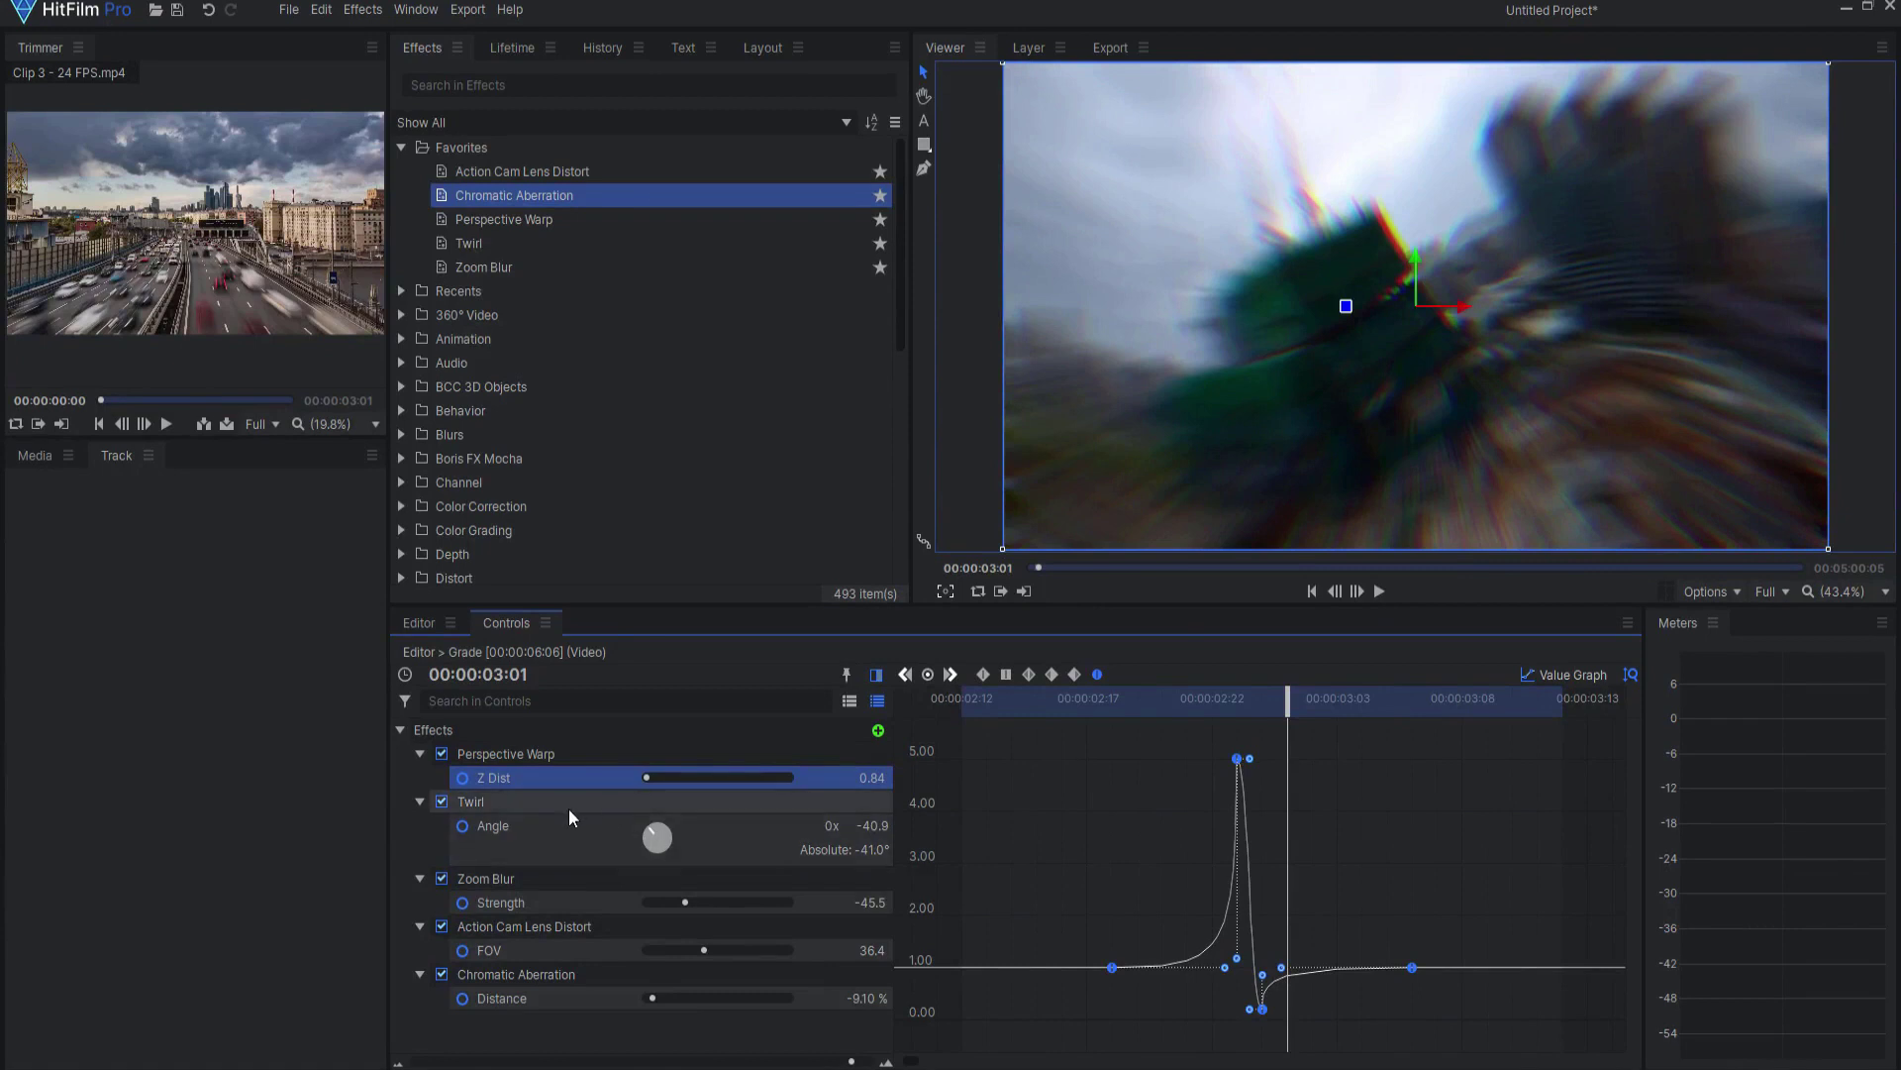
Step: Show Twirl's Angle in the value graph and convert all its keyframes to Bezier curves with adjustable handles
left_click(569, 838)
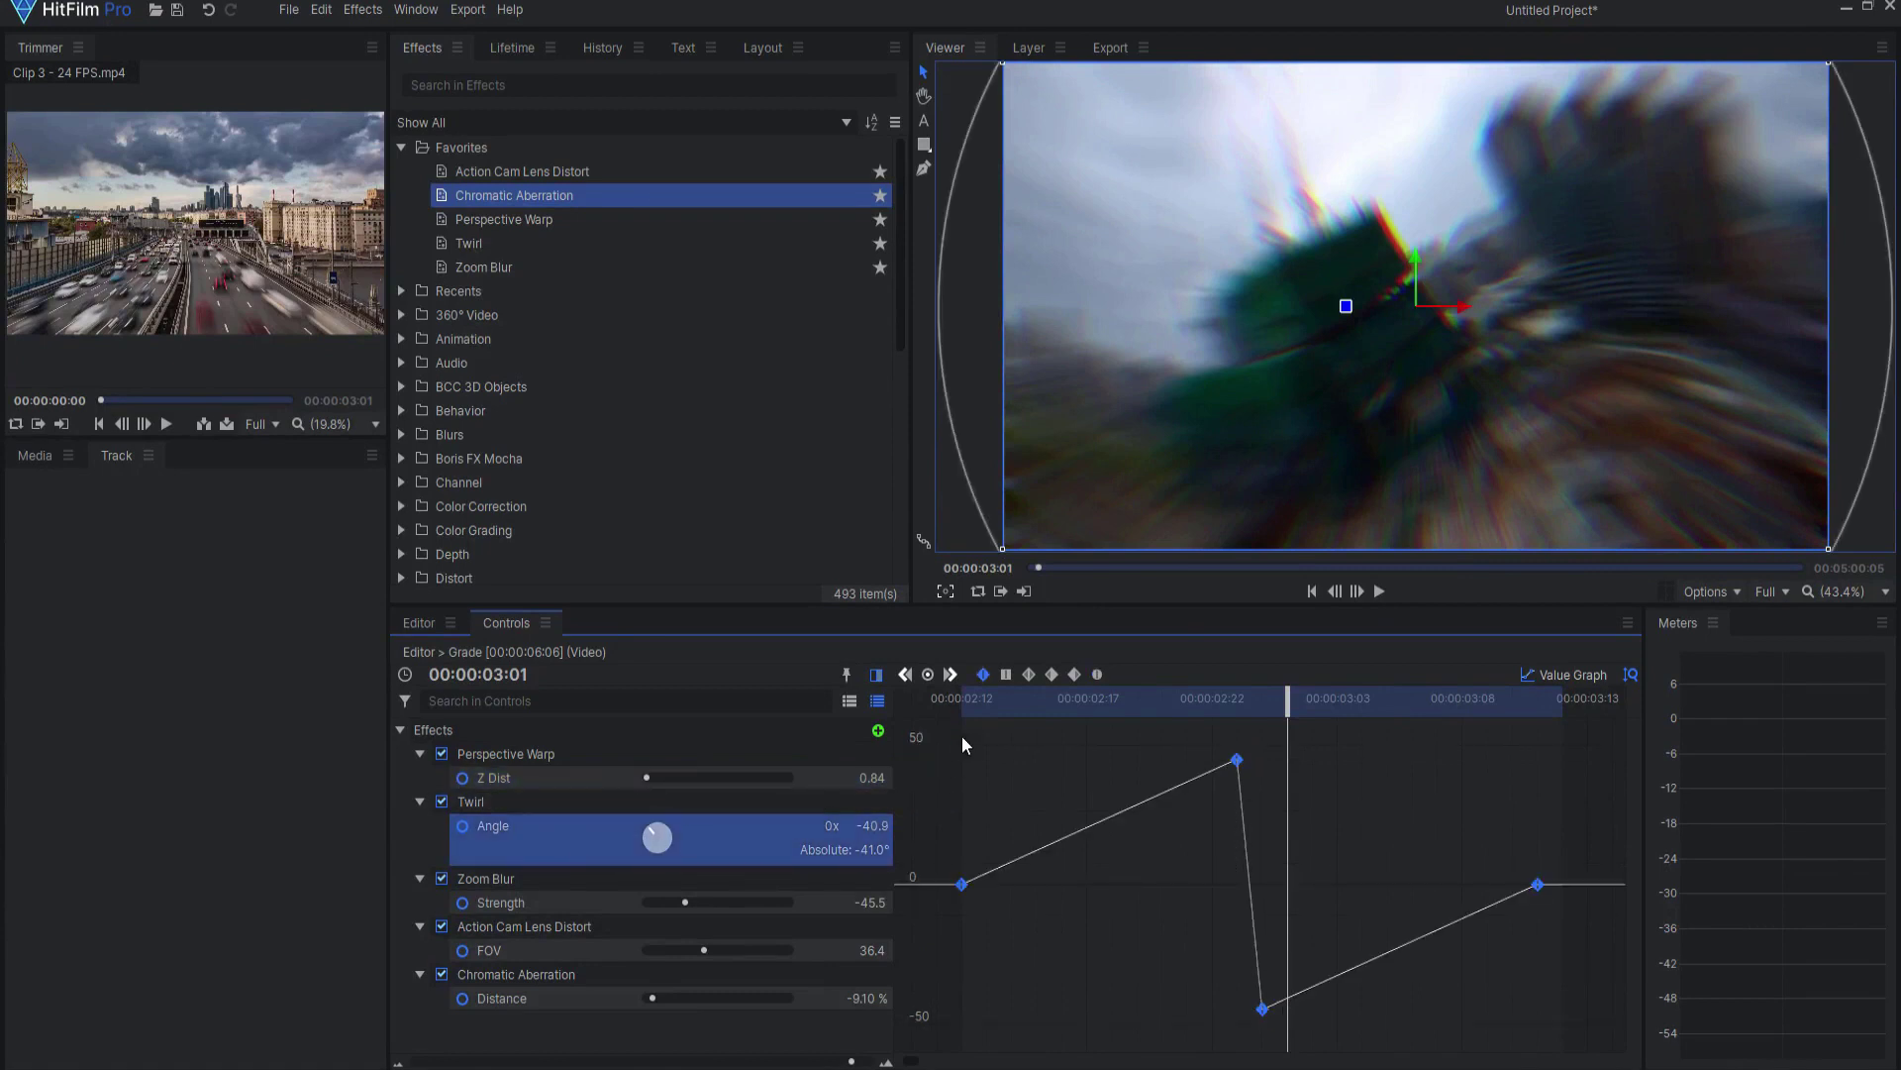
left_click_drag(948, 729, 1571, 1027)
left_click(1098, 674)
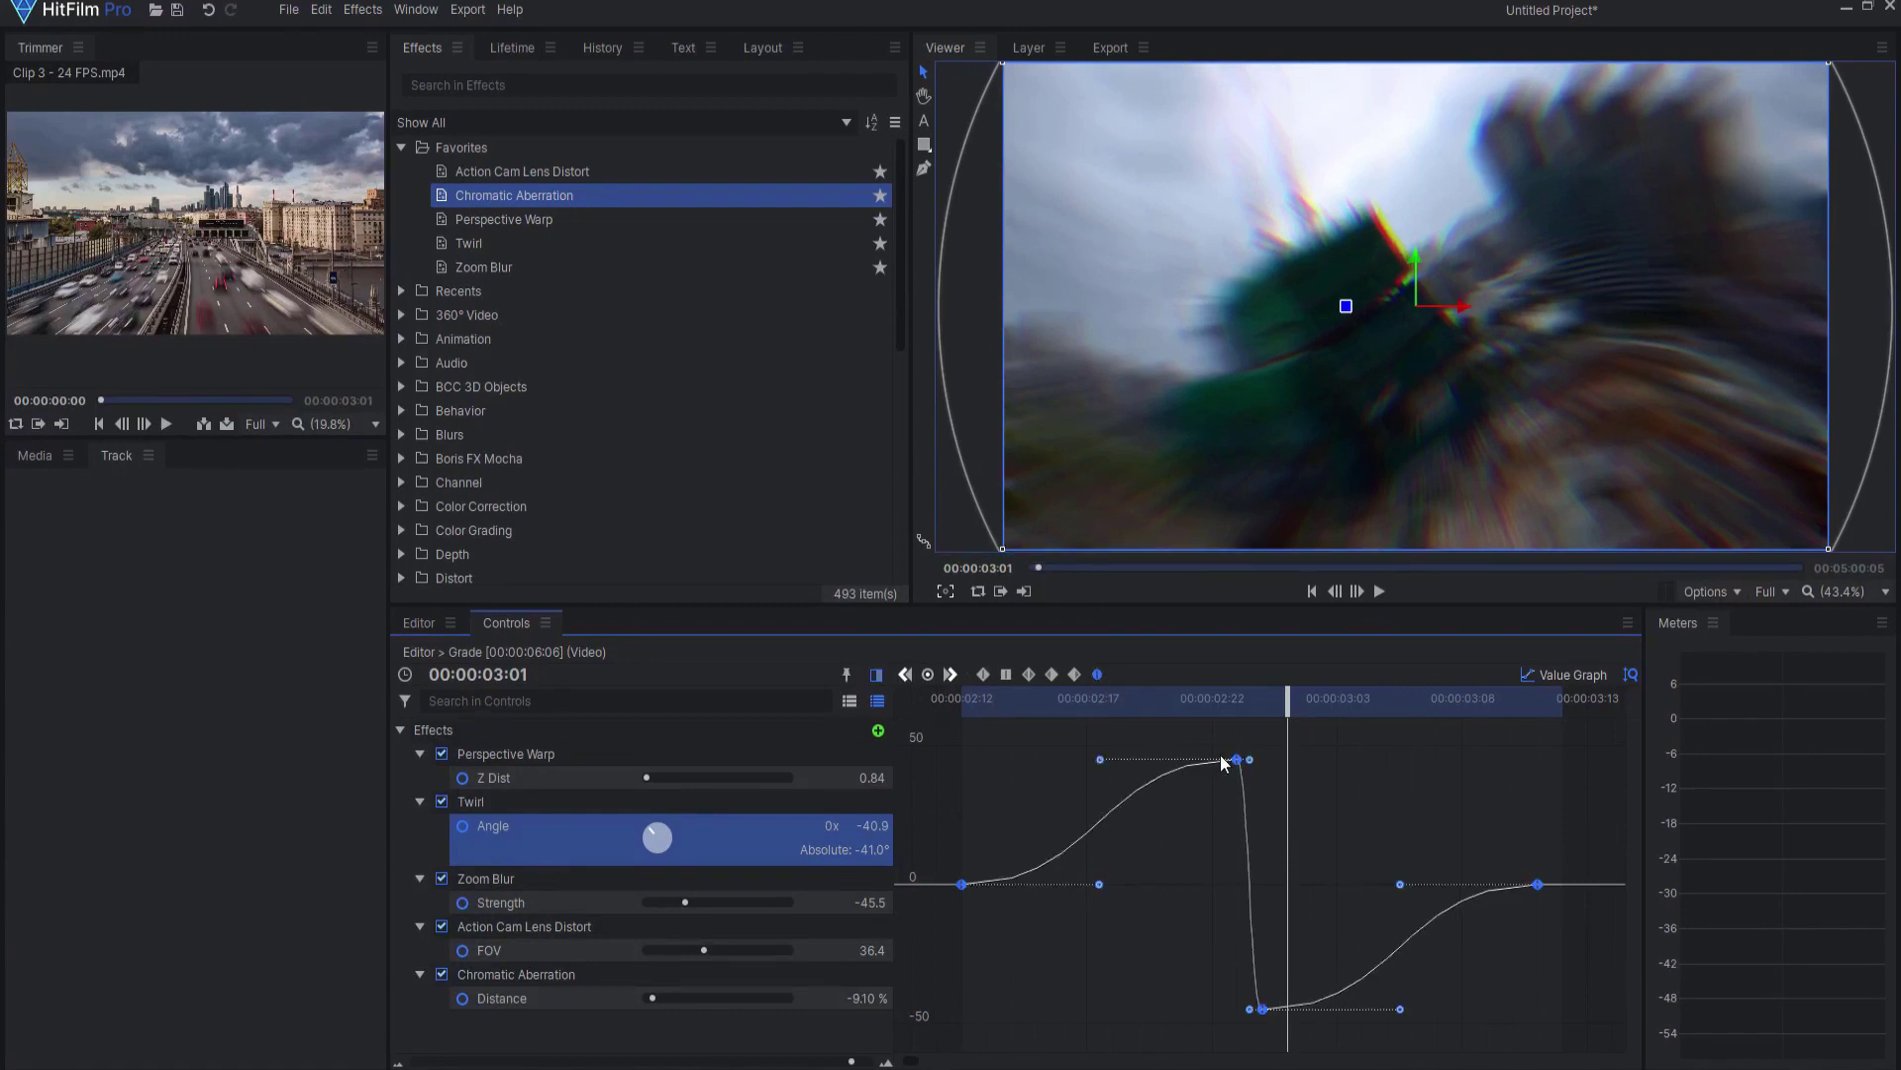
Step: Pull the Twirl Angle curve's handles inward so it stays flat at both ends and spikes around 00:00:02:23 and 00:00:03:00
left_click_drag(1099, 751, 1251, 874)
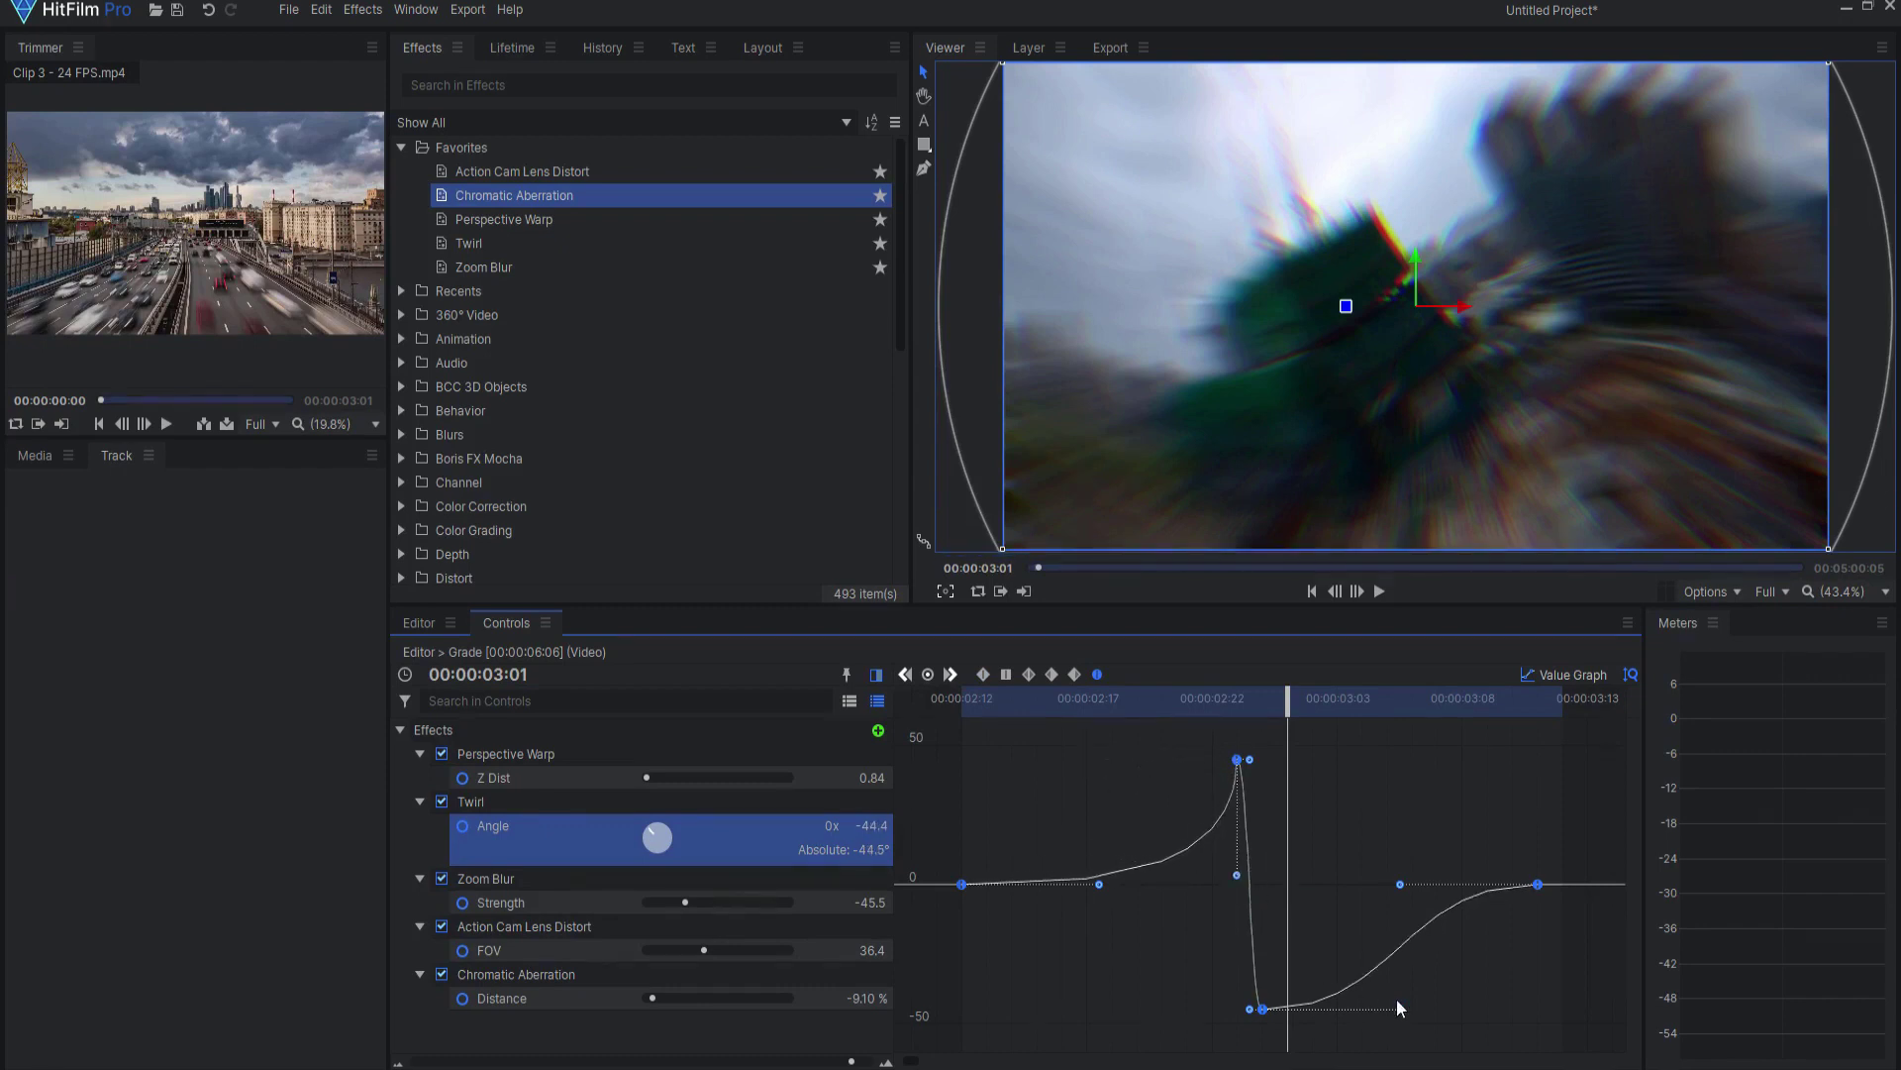
left_click_drag(1404, 1009, 1254, 896)
left_click_drag(1096, 880, 1200, 892)
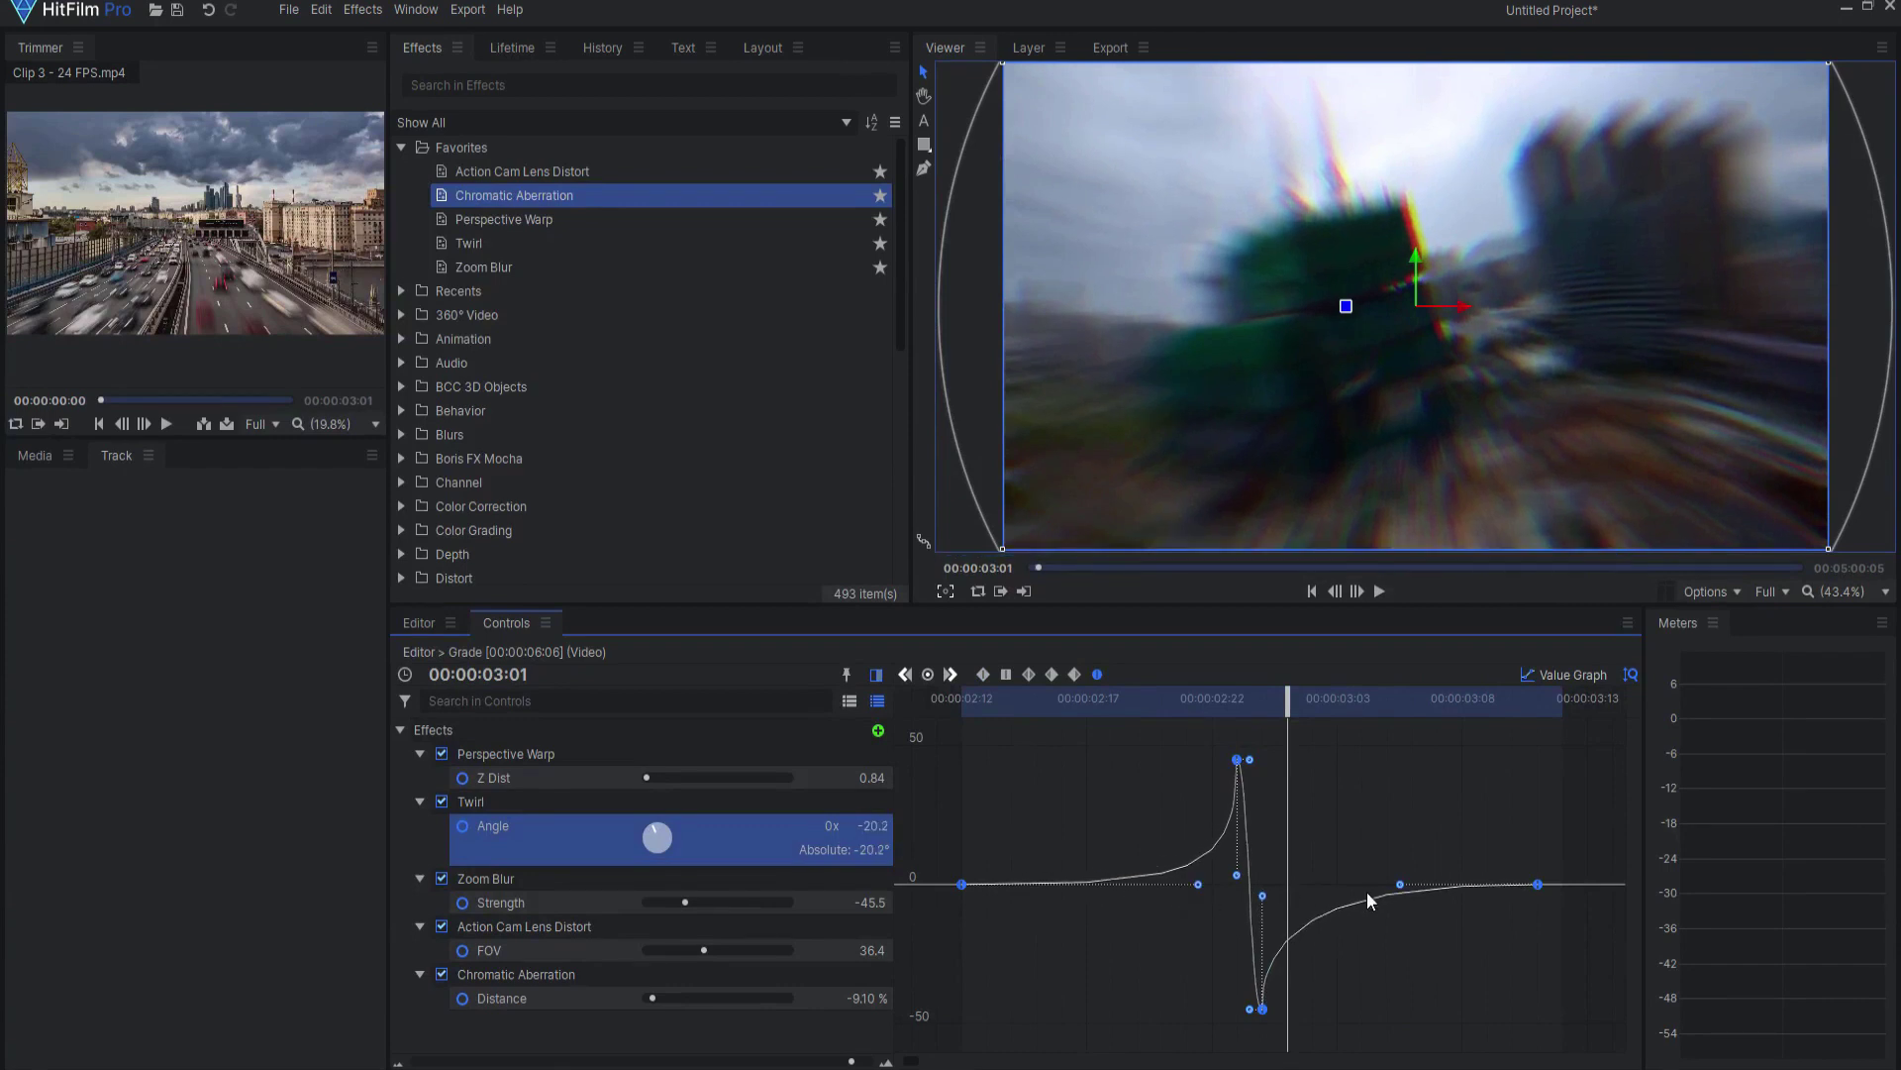
left_click_drag(1400, 883, 1303, 892)
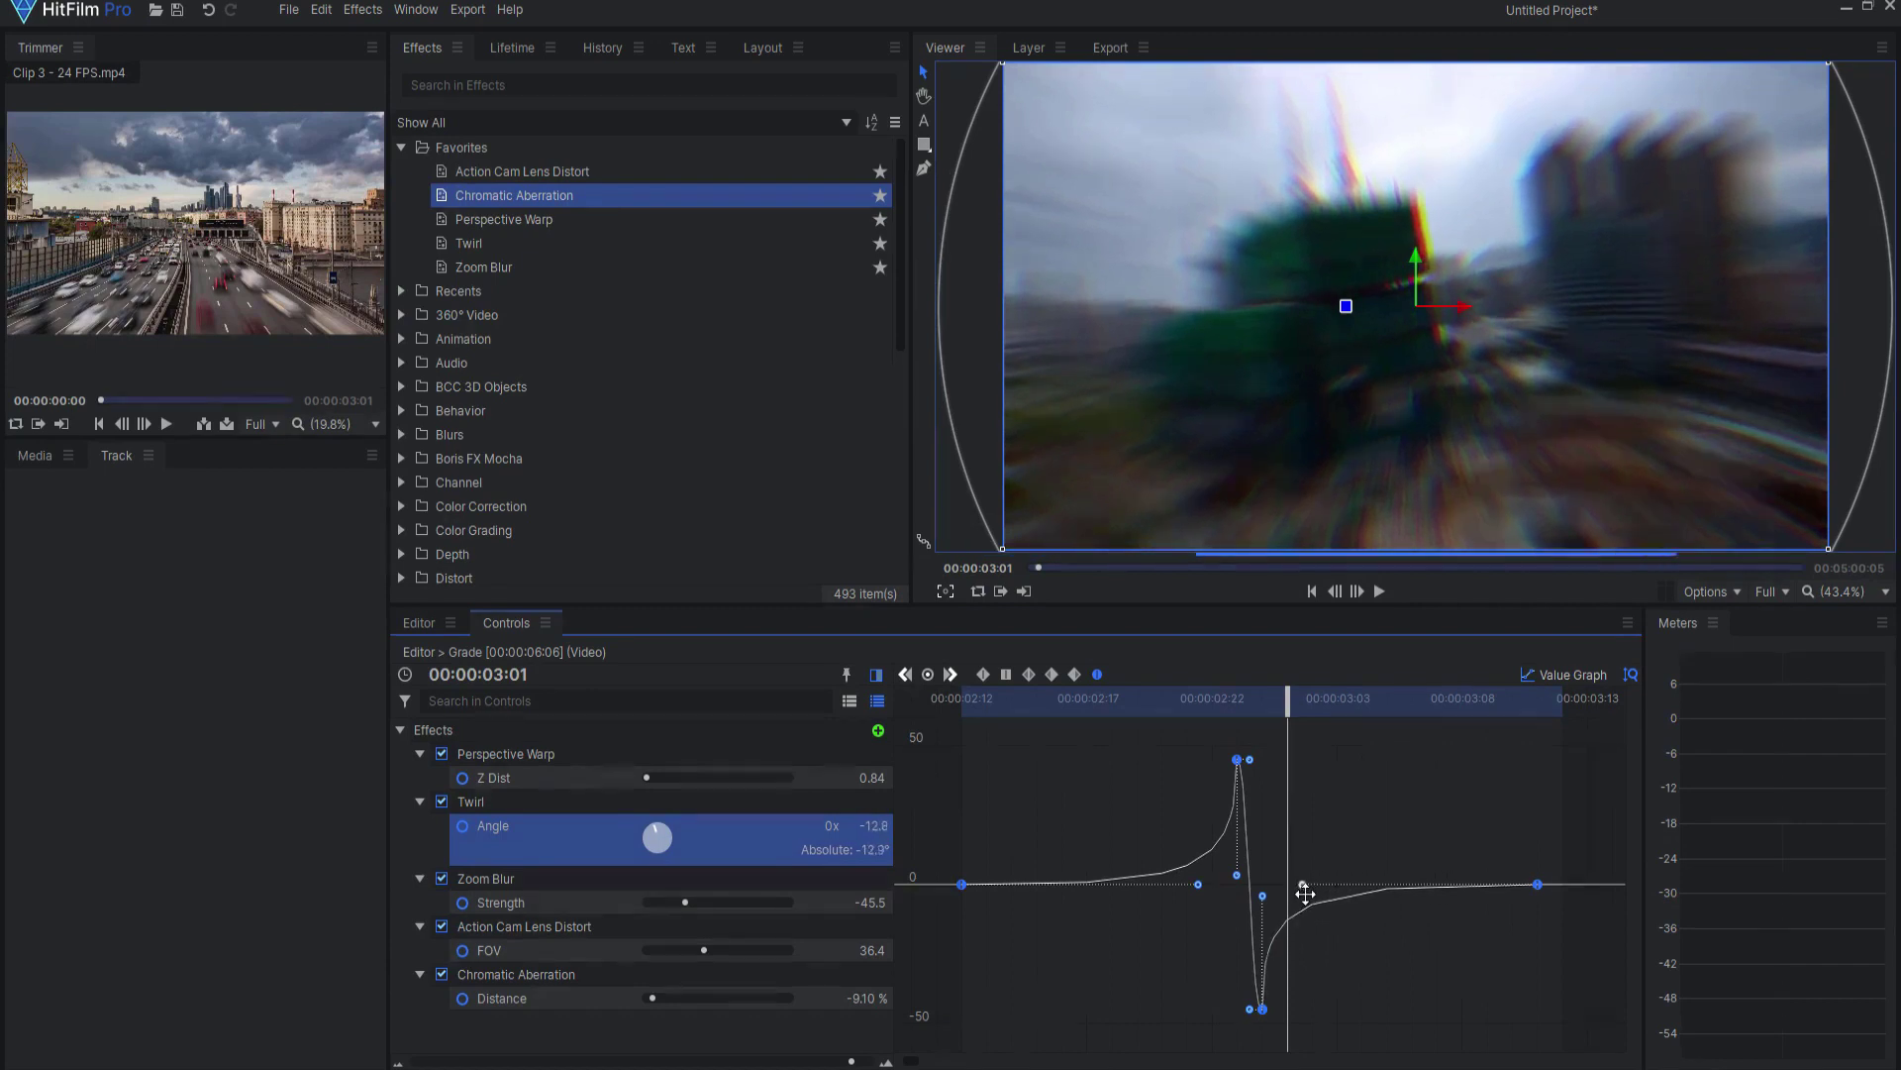